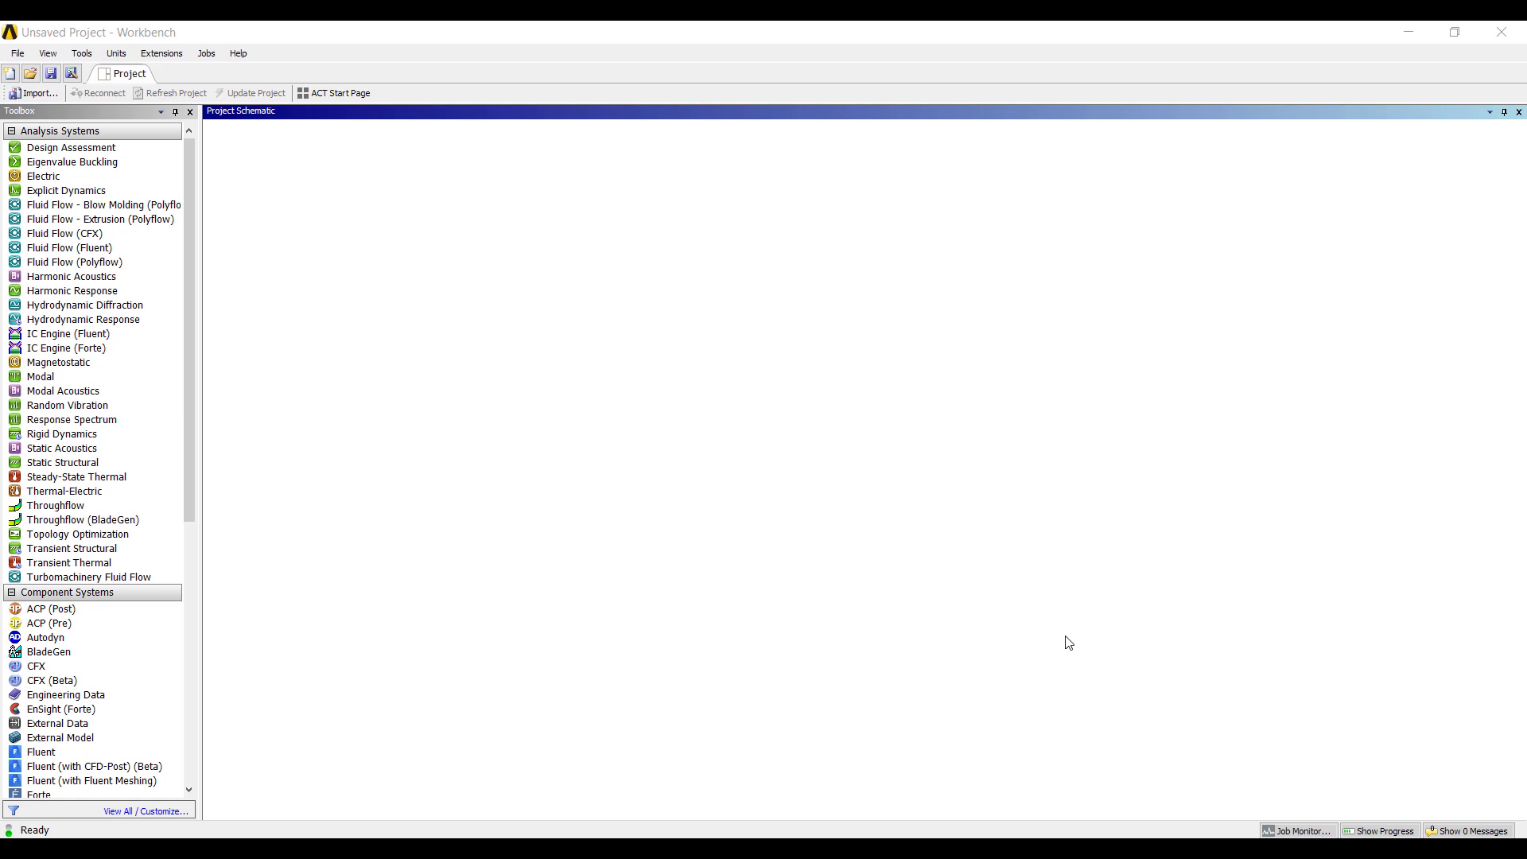
# Step: Add a Static Structural analysis system from the Toolbox to the Project Schematic
pyautogui.moveTo(76, 461); pyautogui.dragTo(315, 202)
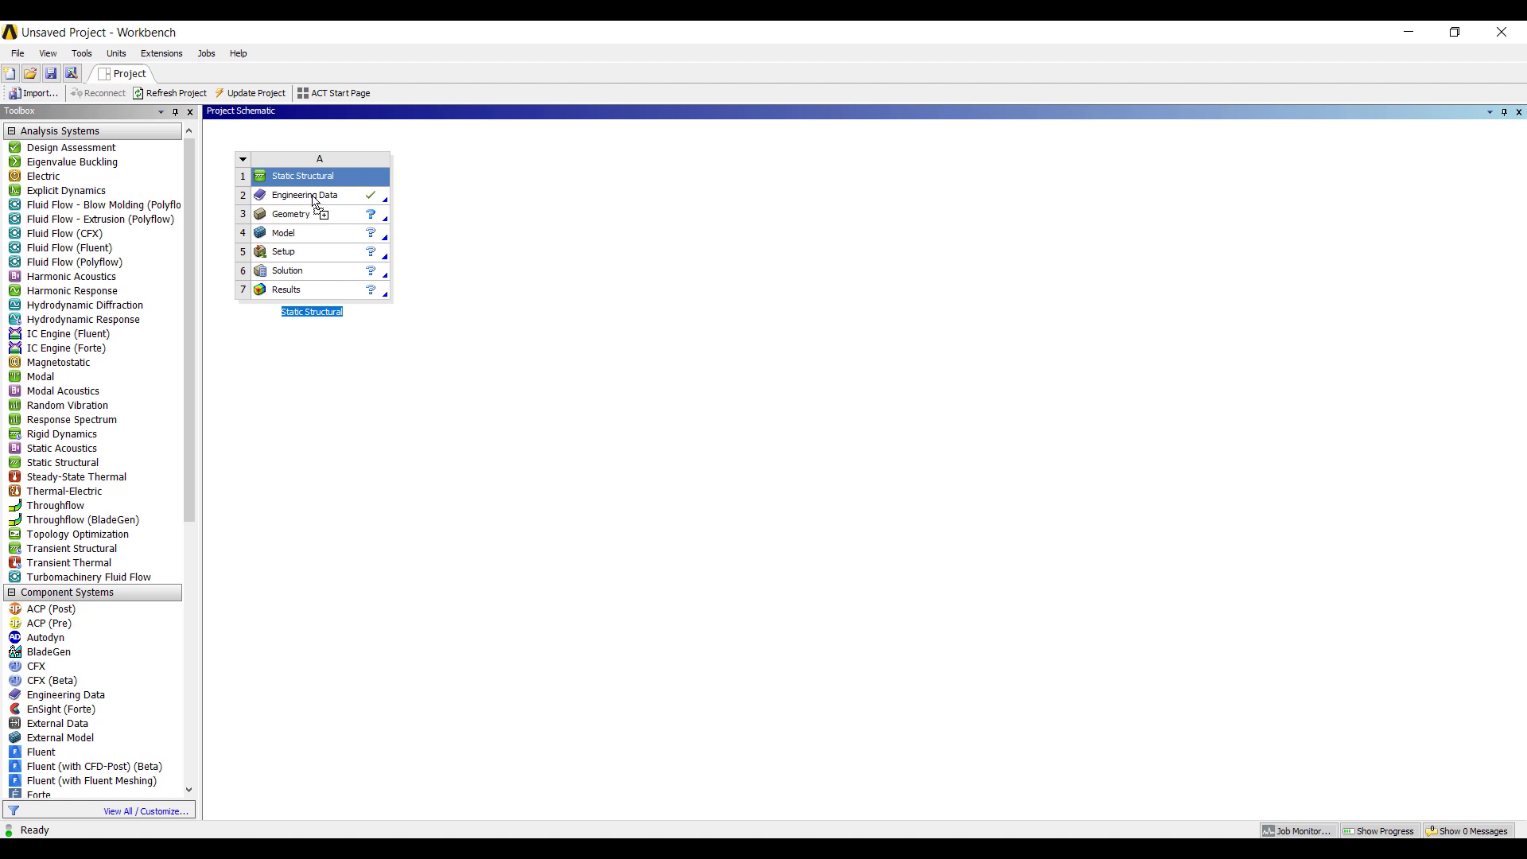
# Step: Review Engineering Data, then import the wrench.scdoc geometry into the system
pyautogui.doubleClick(315, 199)
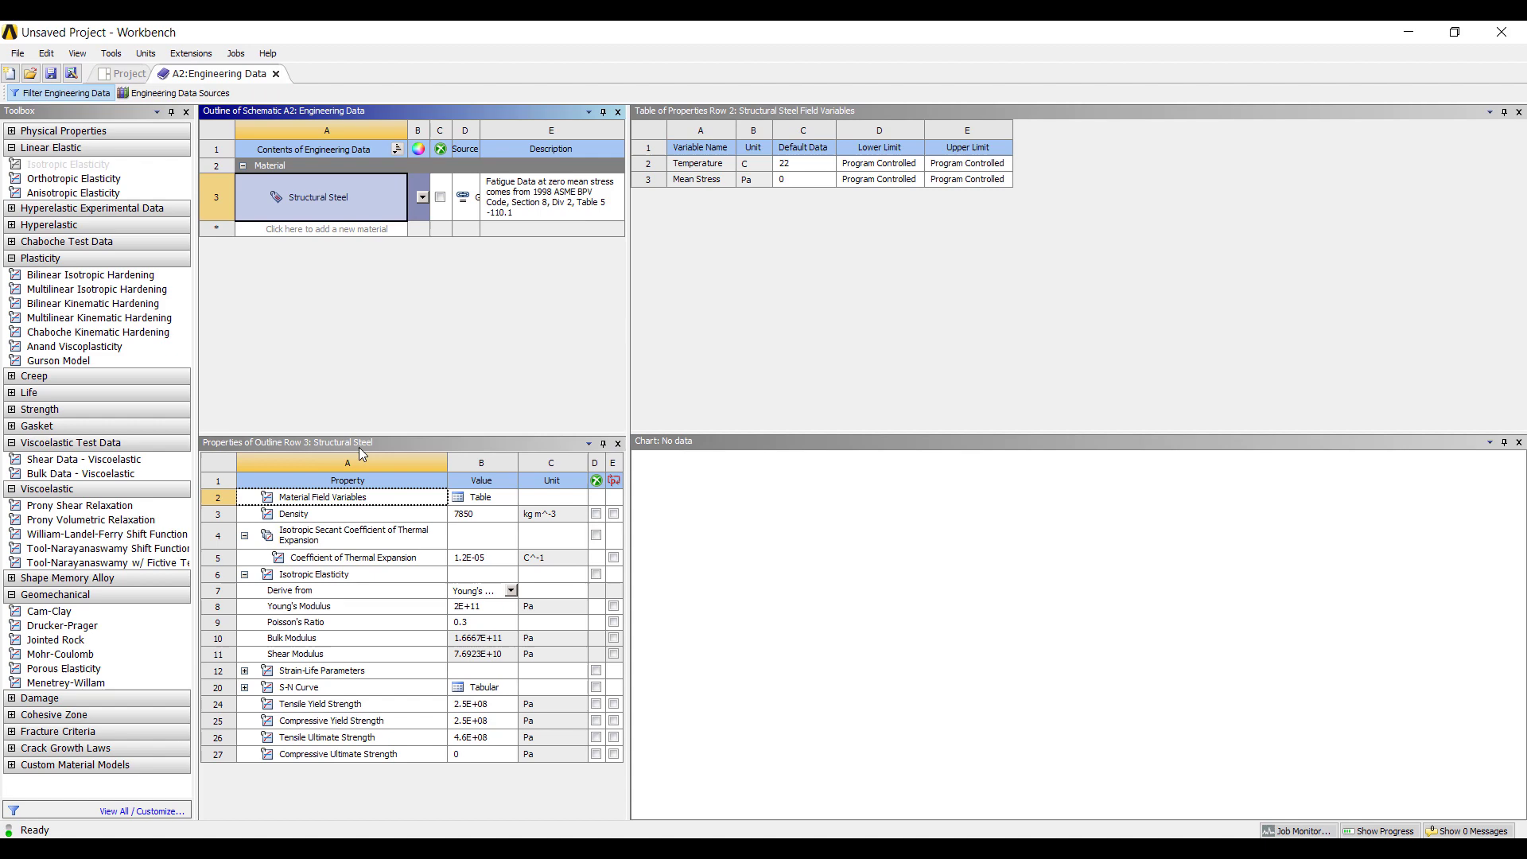
pyautogui.click(275, 74)
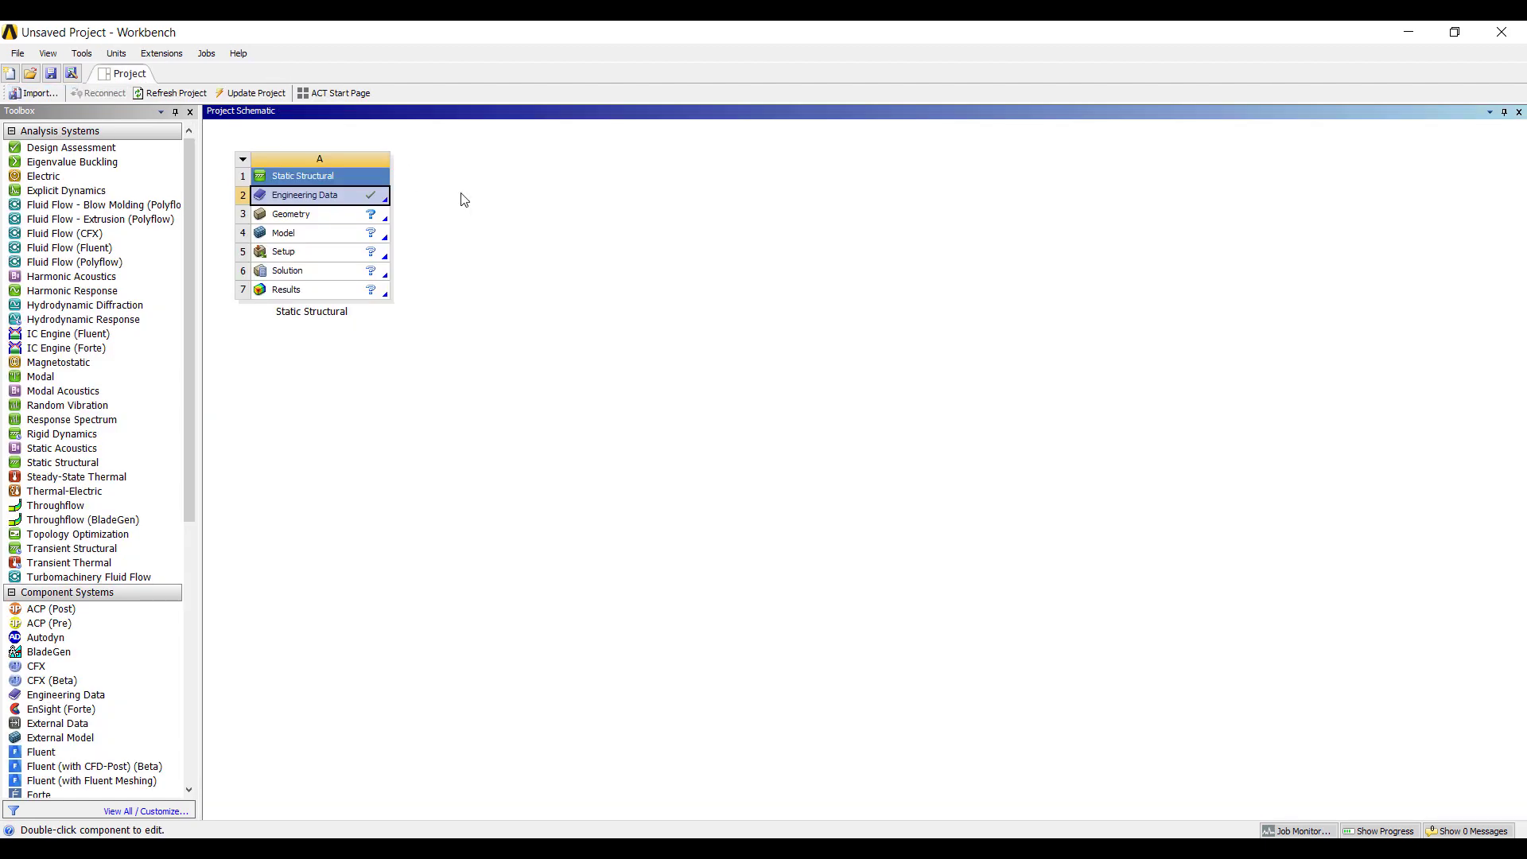
pyautogui.rightClick(328, 221)
pyautogui.moveTo(419, 265)
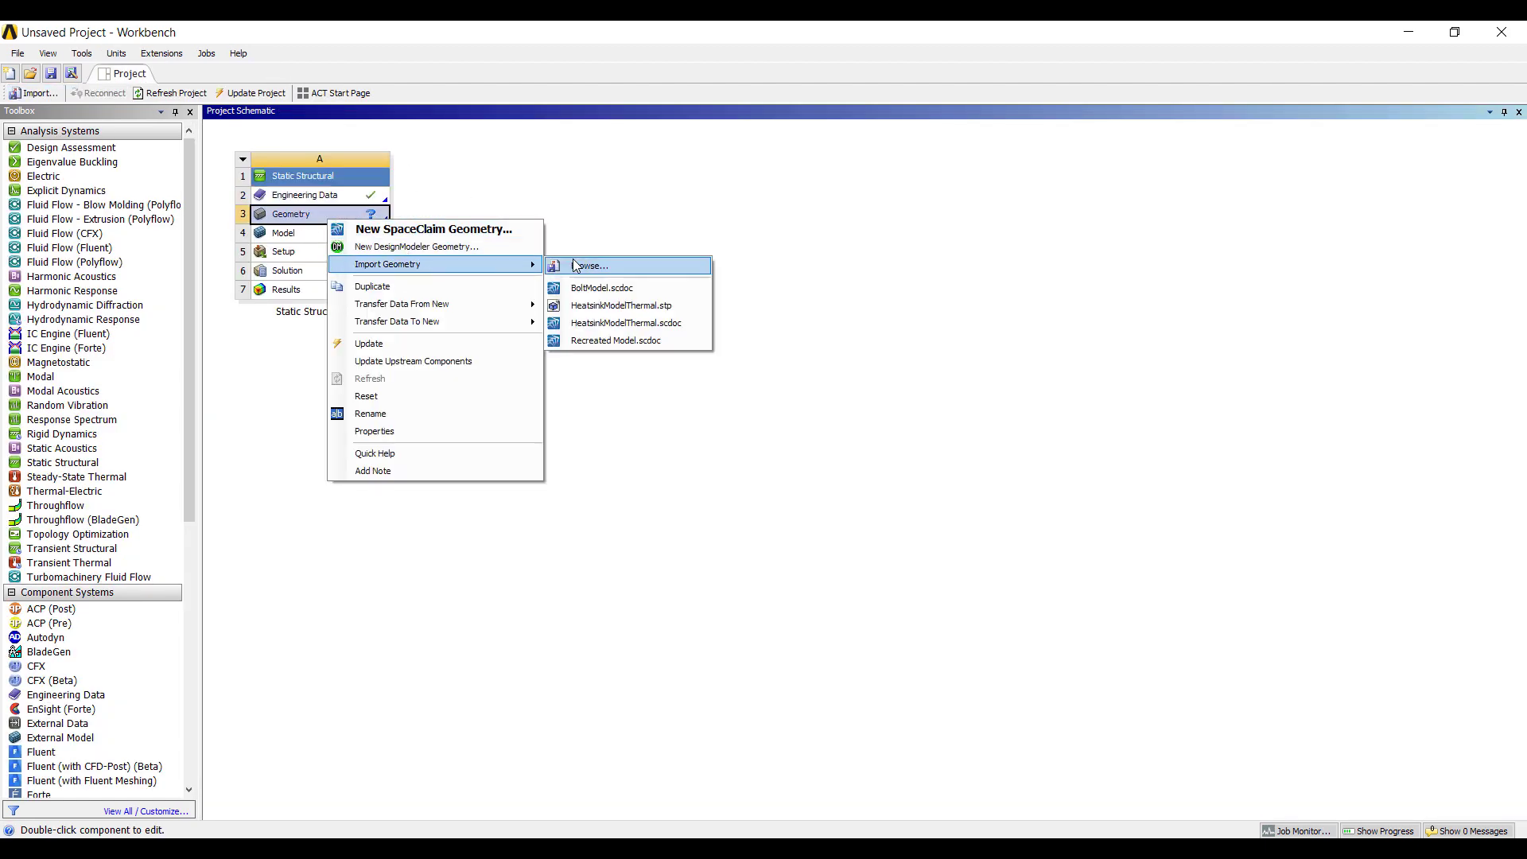
pyautogui.click(592, 267)
pyautogui.doubleClick(249, 270)
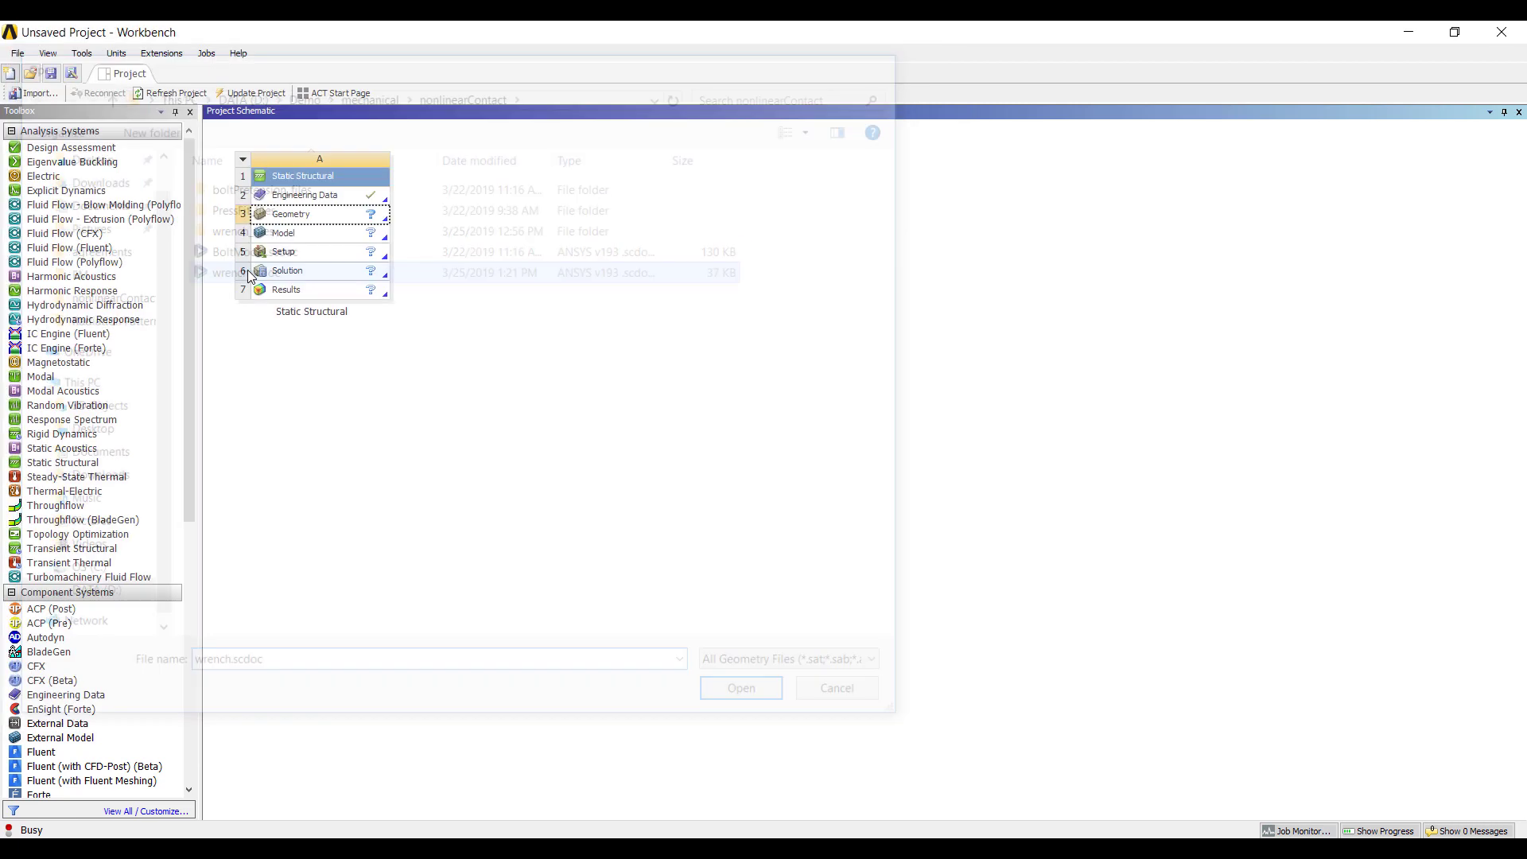
# Step: Set the geometry's Analysis Type to 2D in its properties
pyautogui.rightClick(327, 220)
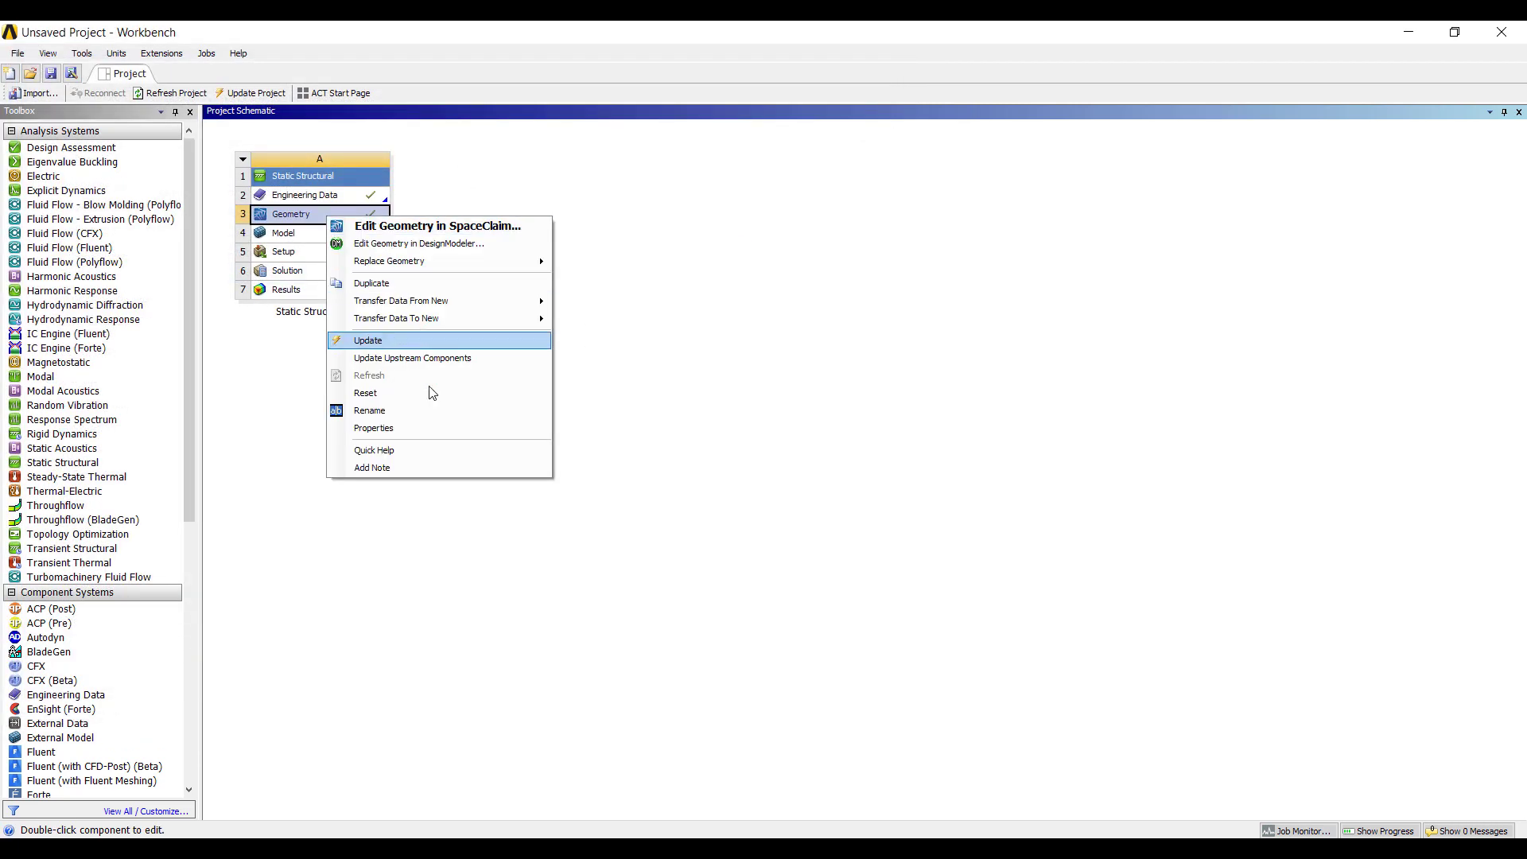
pyautogui.click(423, 428)
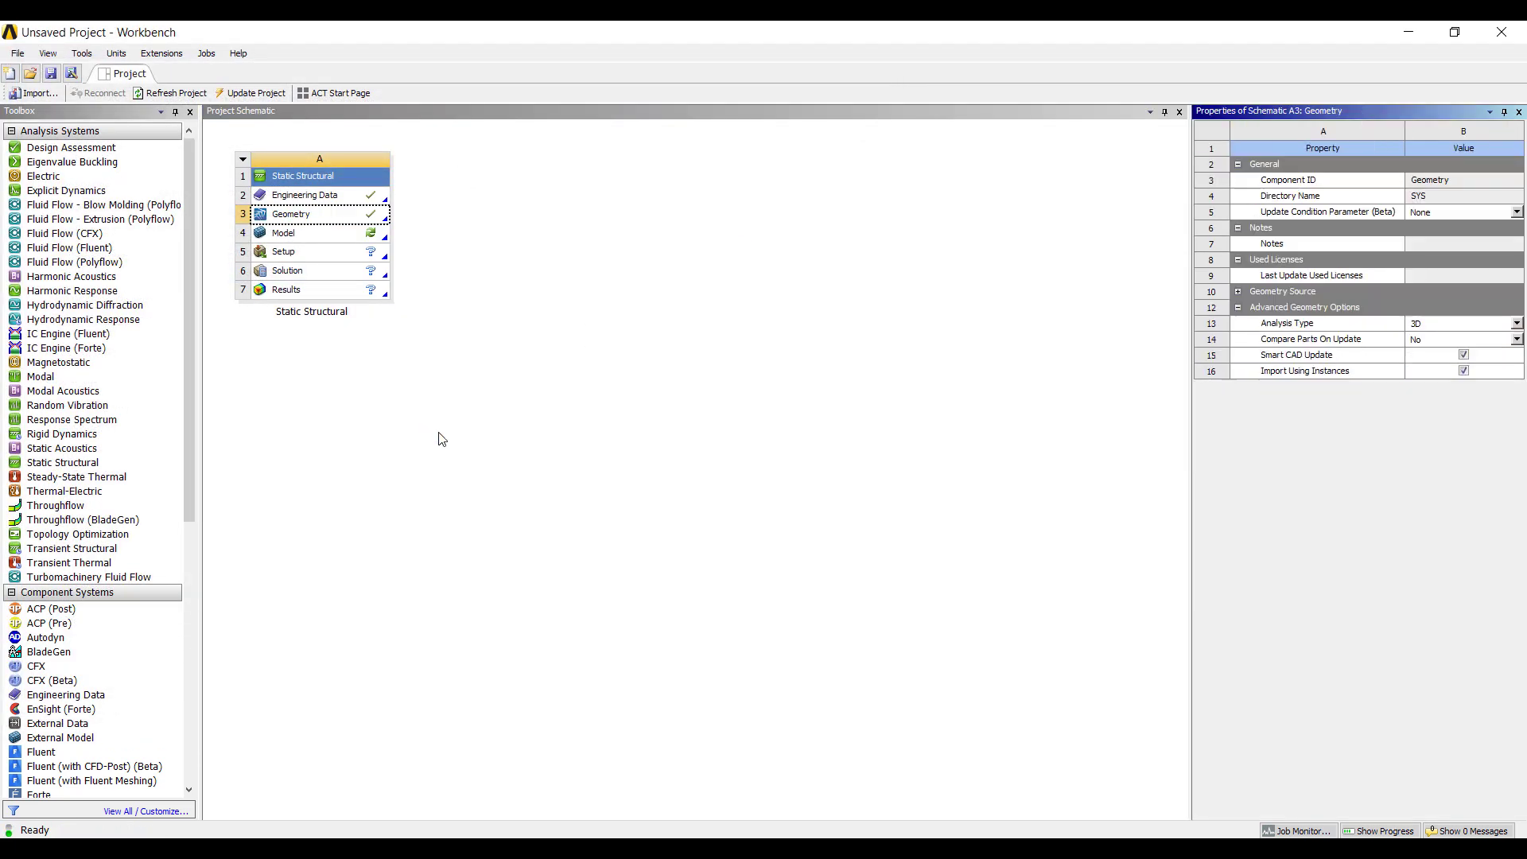
pyautogui.click(1435, 332)
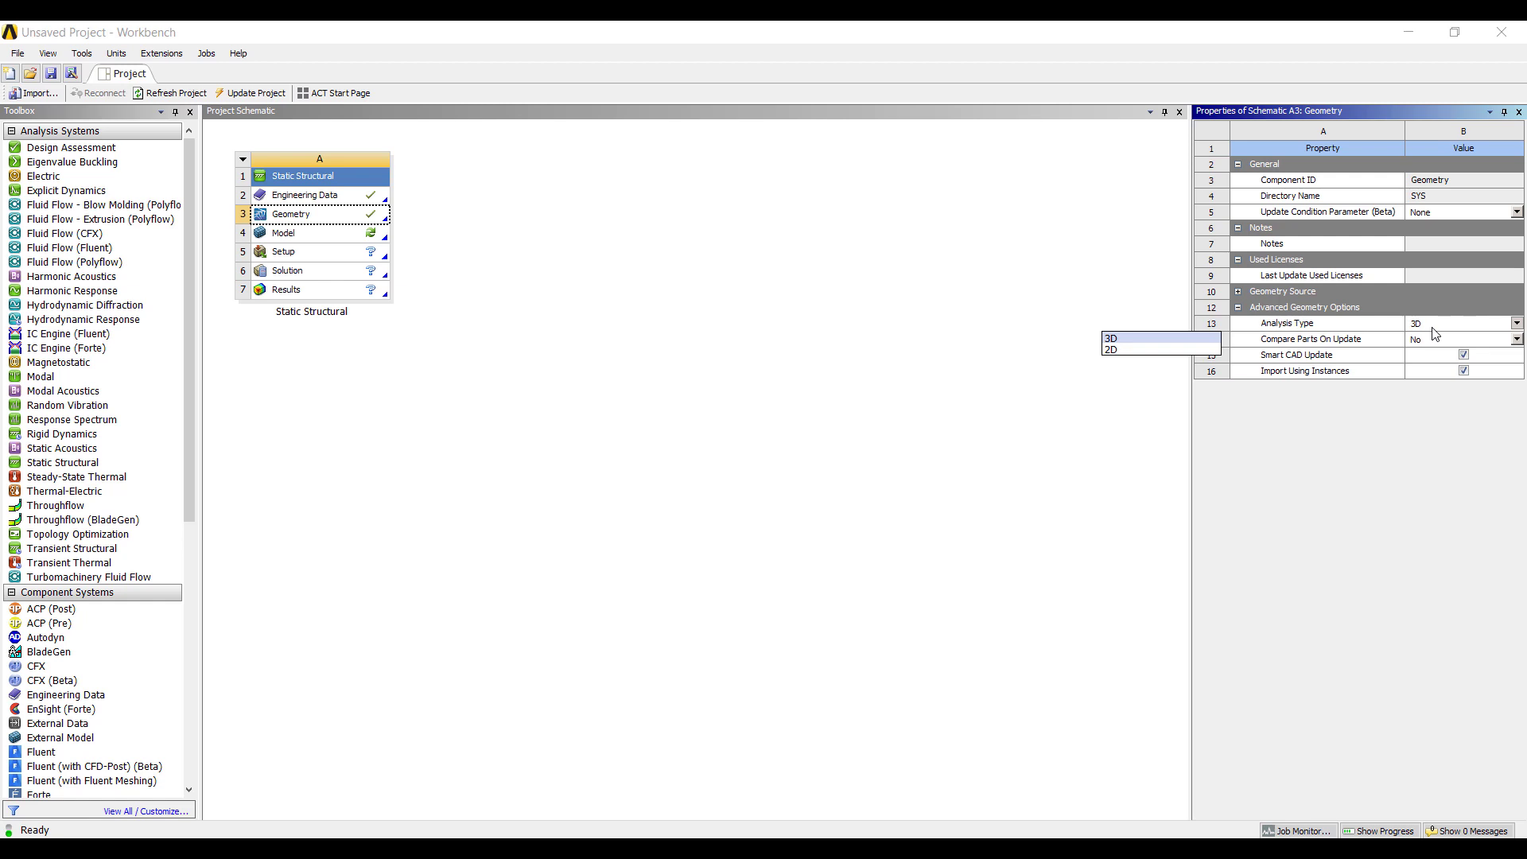
pyautogui.click(1140, 353)
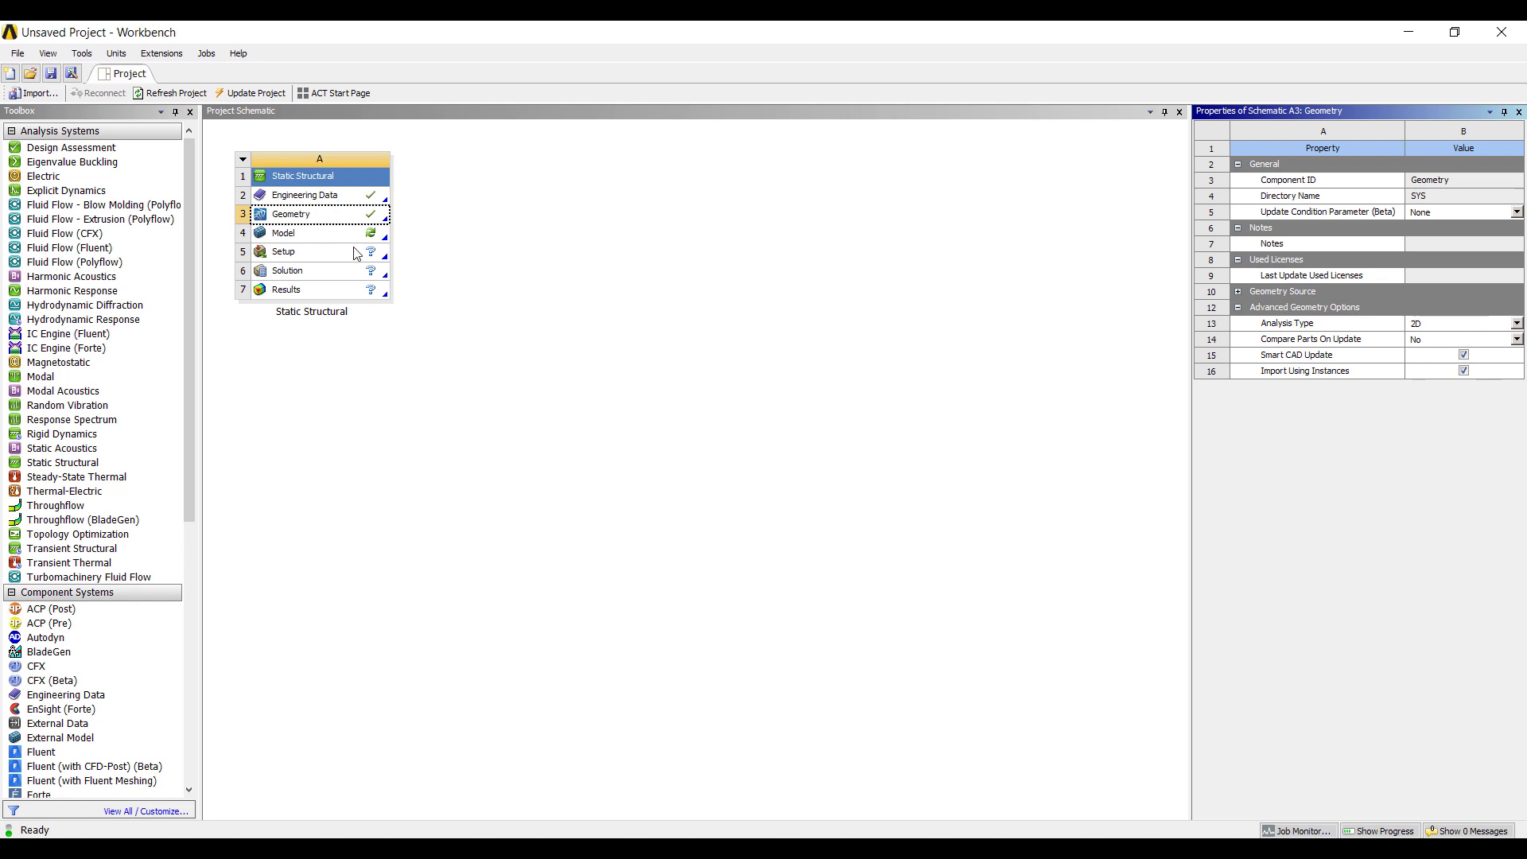
# Step: Launch the Model cell in ANSYS Mechanical to load the 2D bolt and wrench geometry
pyautogui.doubleClick(316, 238)
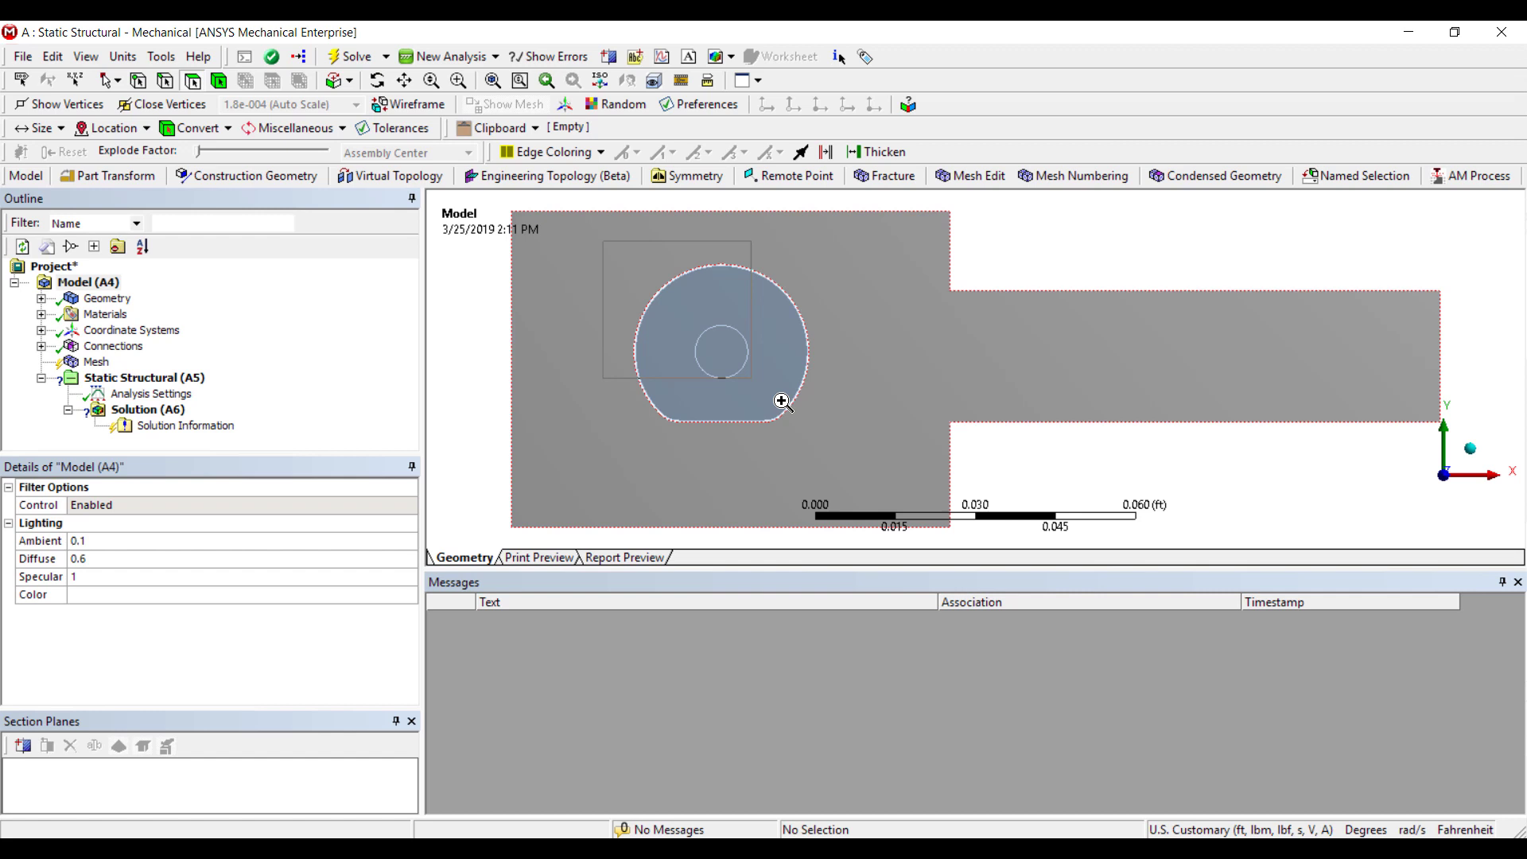
# Step: Display the bonded Contact Region under Connections > Contacts, zoomed on the bolt-hole edge
pyautogui.scroll(3, 916, 460)
pyautogui.scroll(-3, 1088, 397)
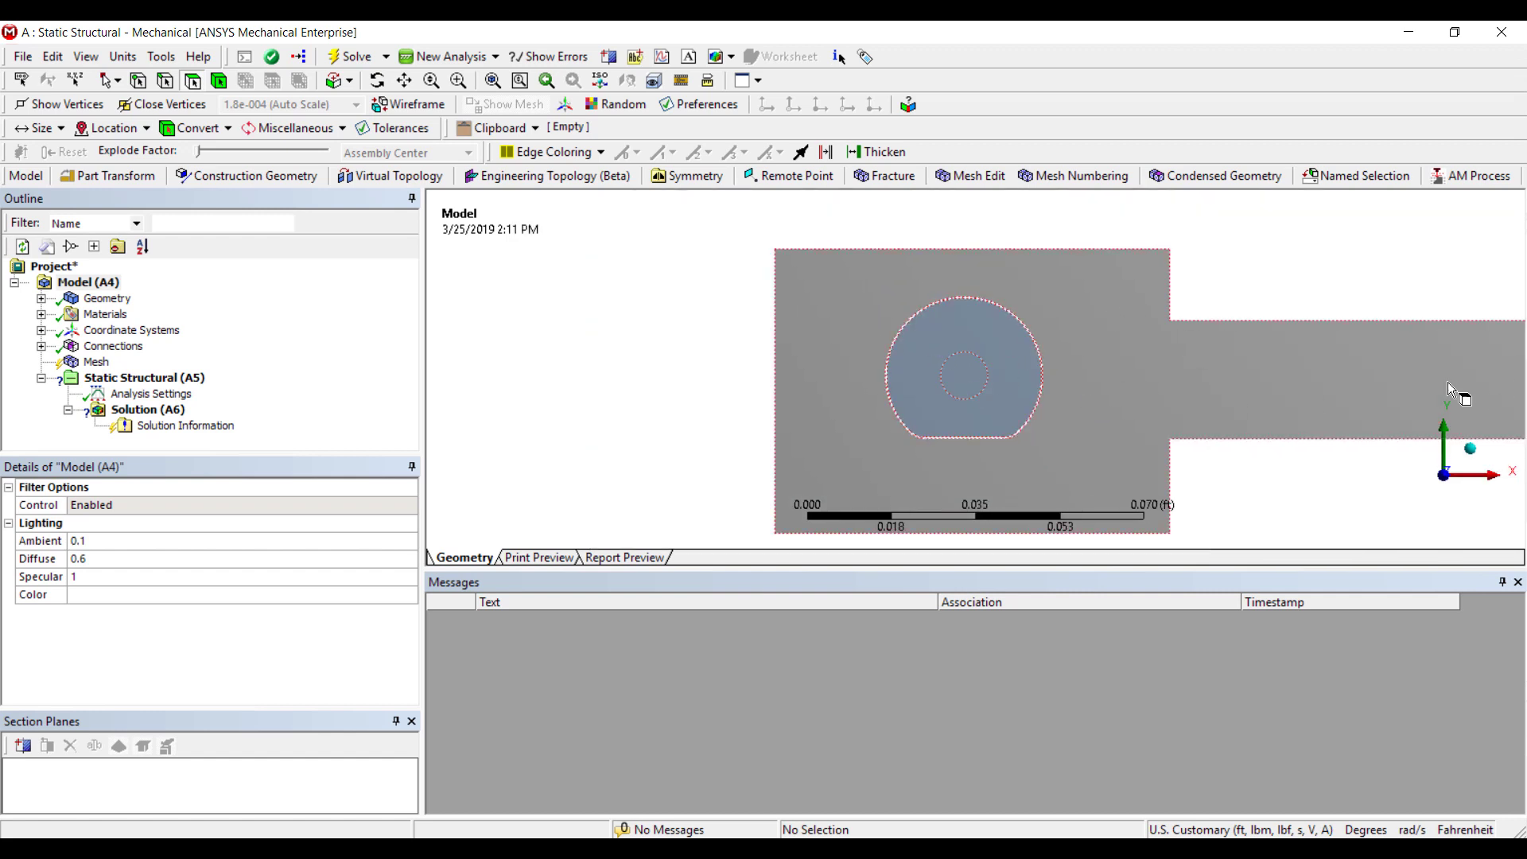
pyautogui.scroll(1, 1113, 350)
pyautogui.scroll(-1, 1118, 344)
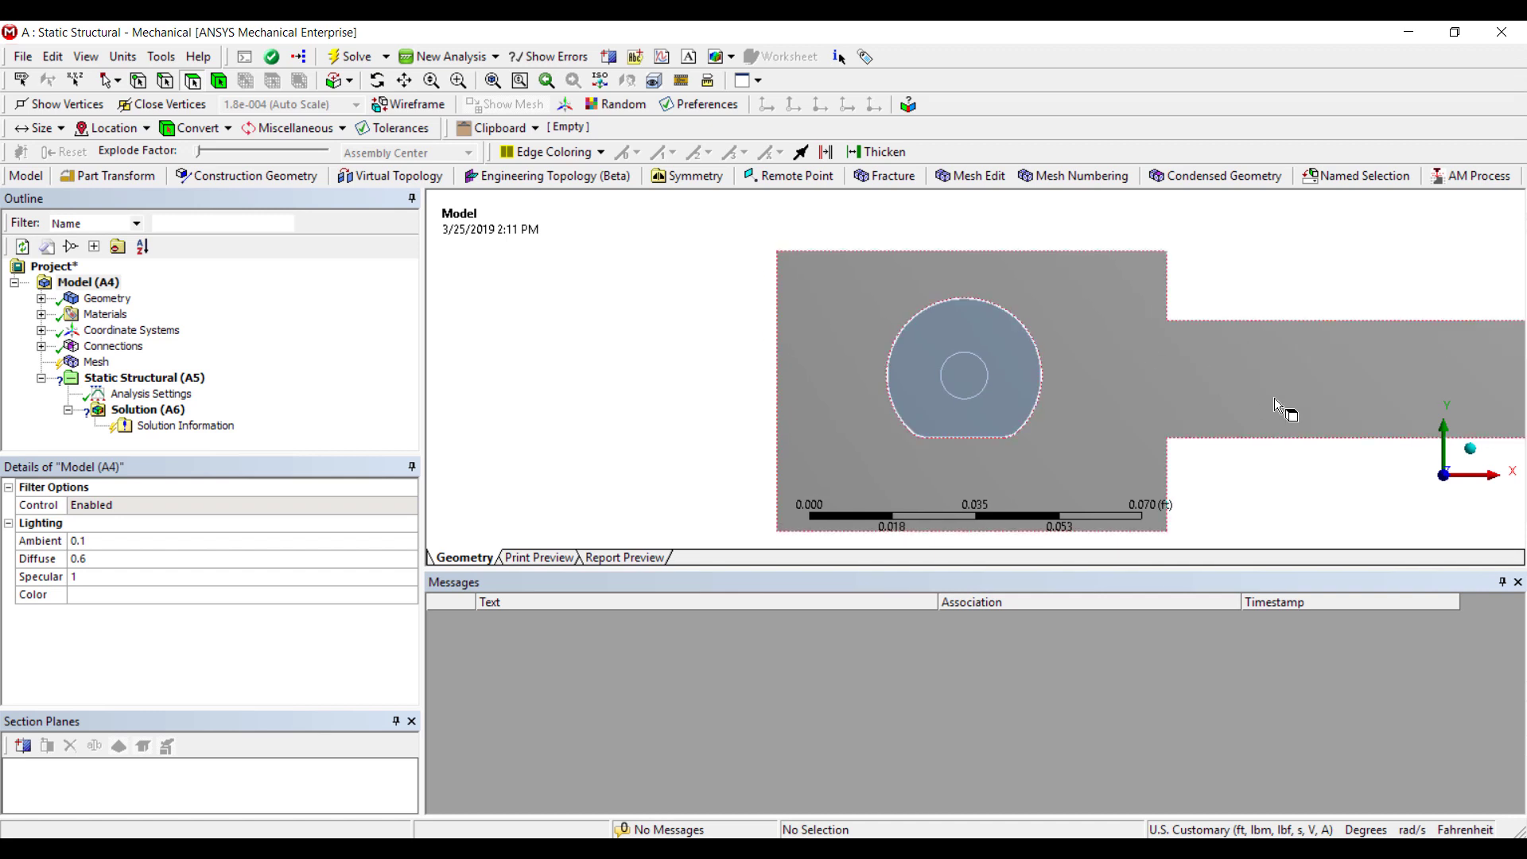
pyautogui.keyDown('ctrl'); pyautogui.moveTo(1278, 402); pyautogui.dragTo(1125, 382, button='middle'); pyautogui.keyUp('ctrl')
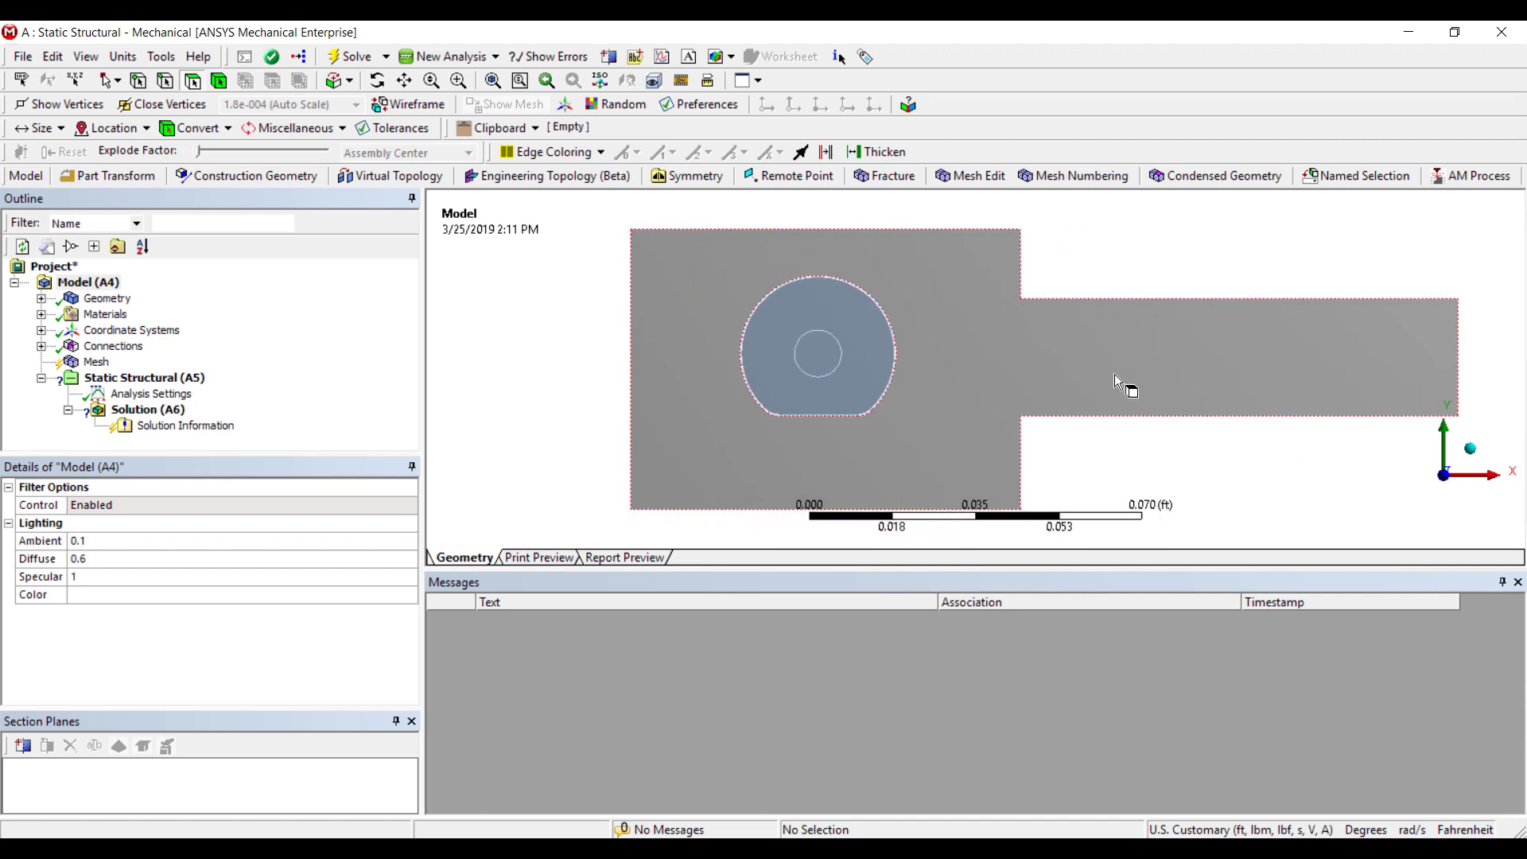
pyautogui.click(41, 330)
pyautogui.click(41, 362)
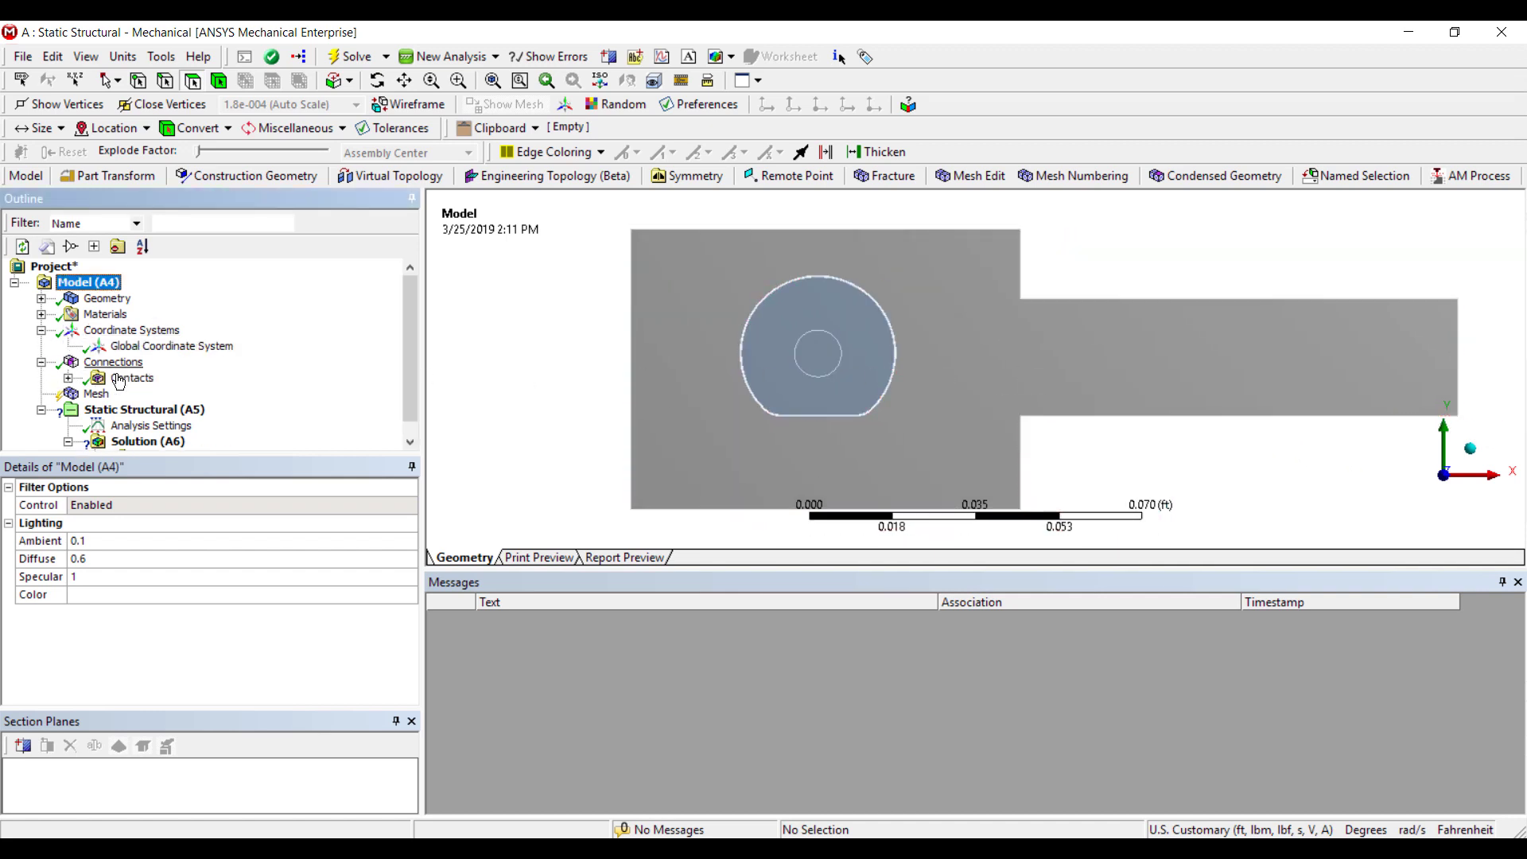
pyautogui.click(67, 377)
pyautogui.click(167, 393)
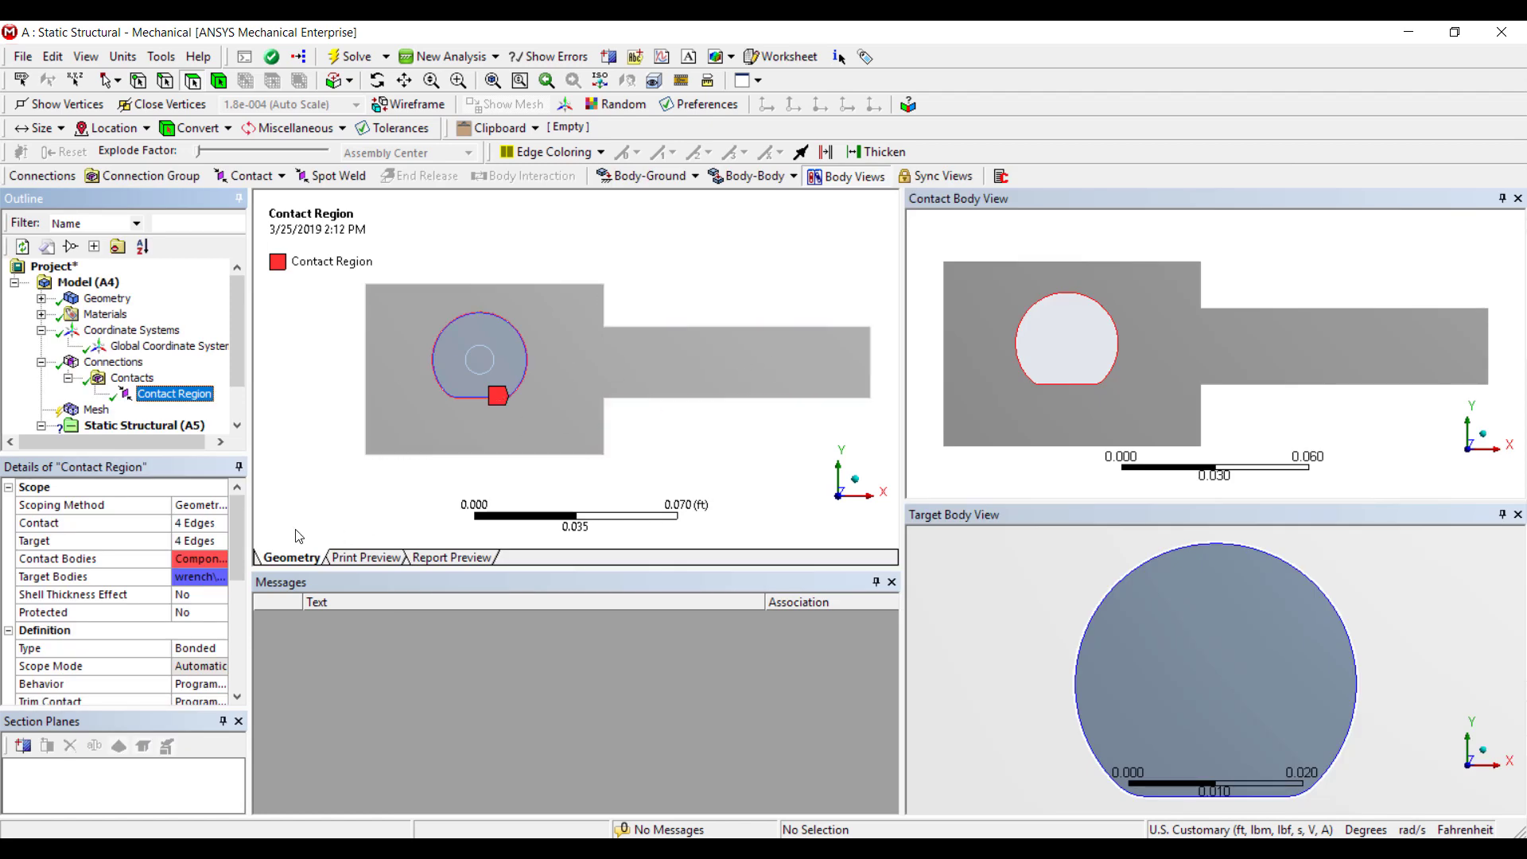
pyautogui.moveTo(463, 369); pyautogui.dragTo(575, 417)
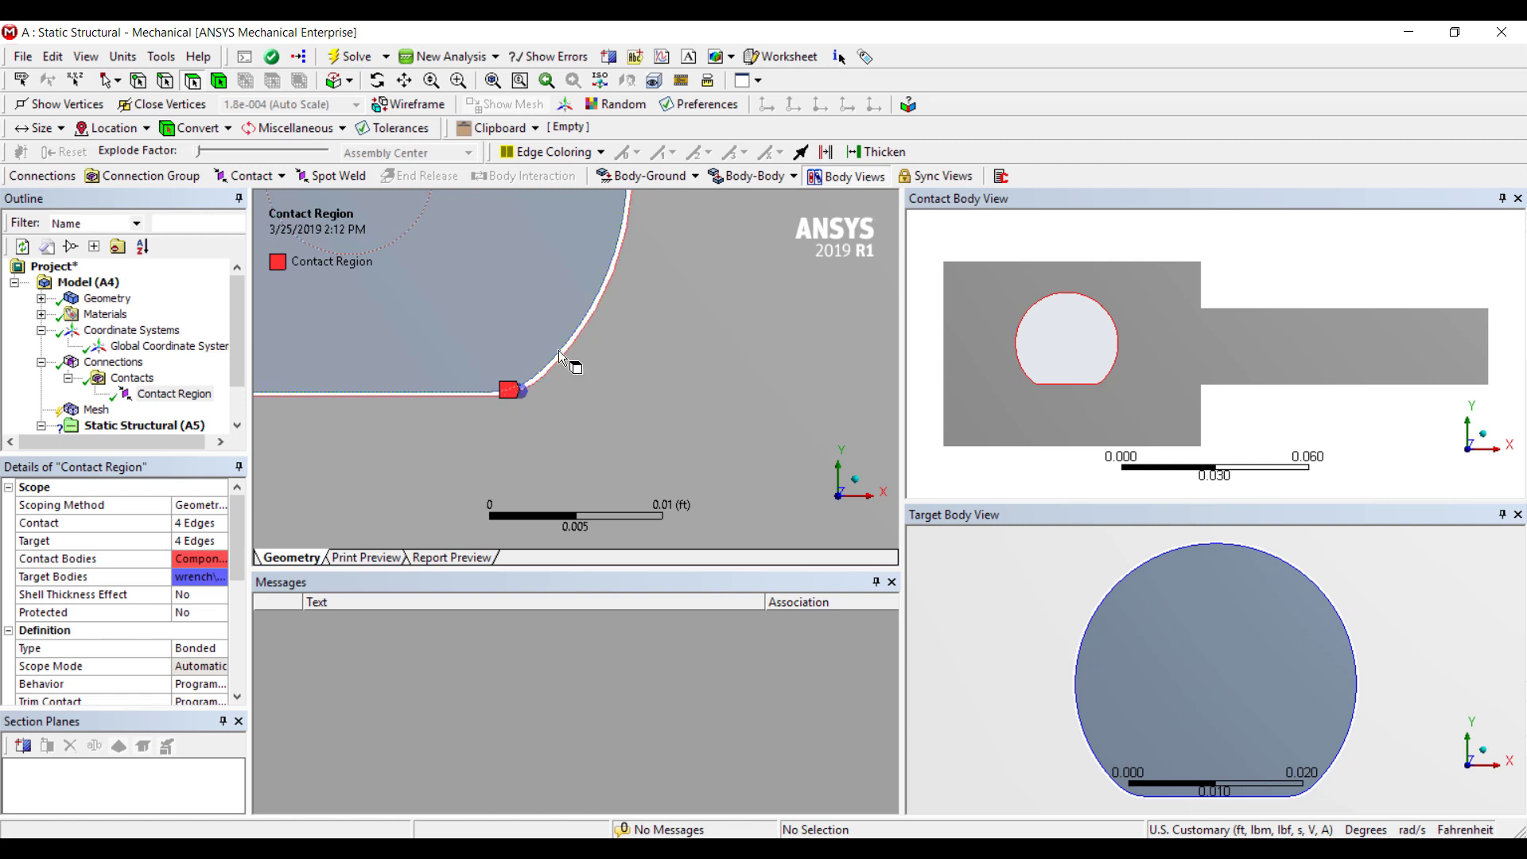
pyautogui.scroll(-1, 462, 436)
pyautogui.scroll(-5, 461, 435)
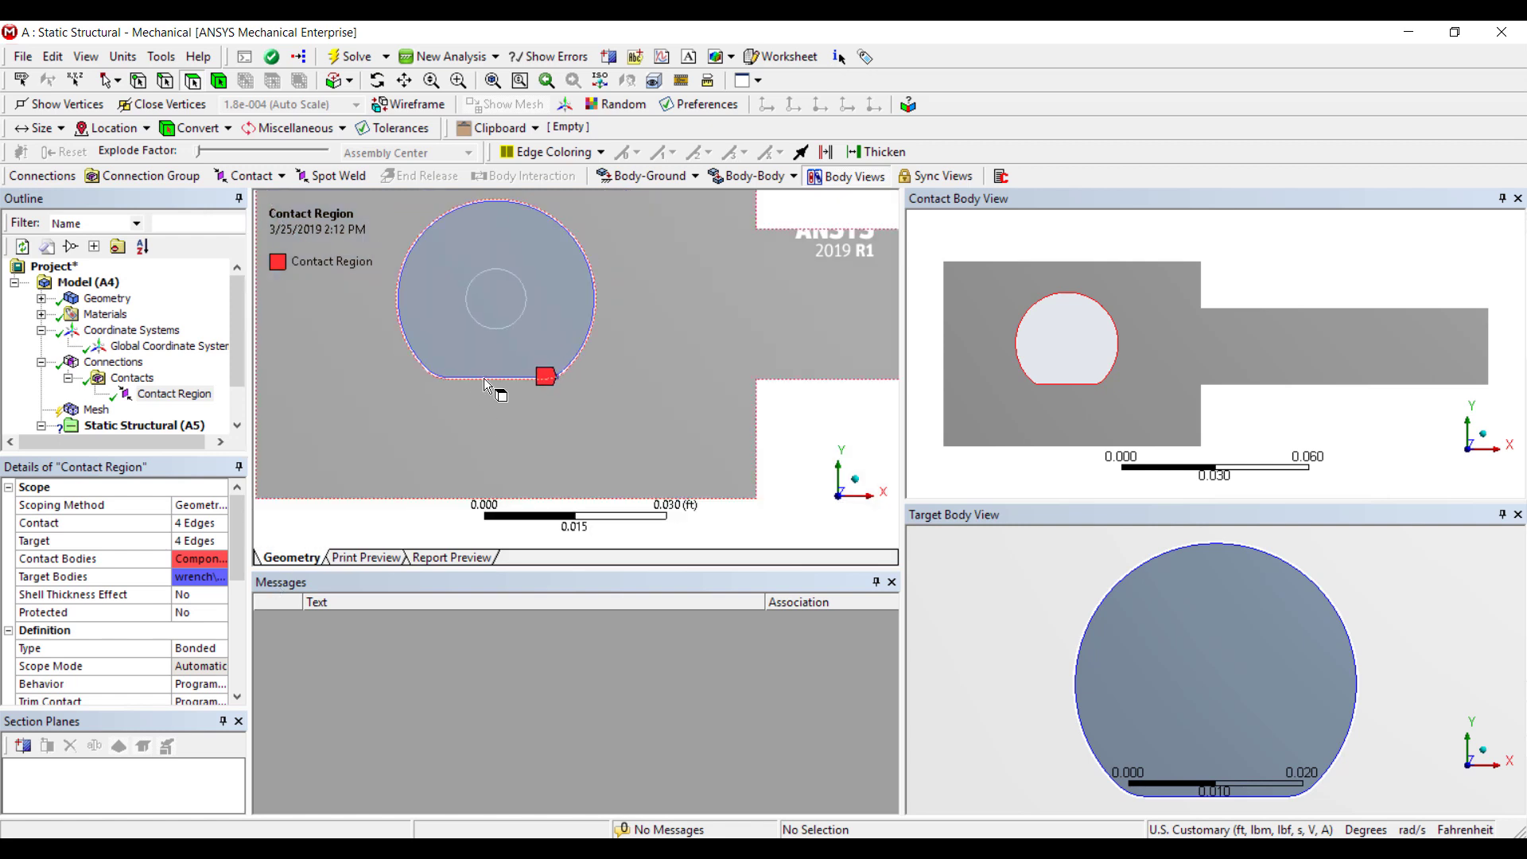
# Step: Make the bolt–wrench contact Frictional with coefficient 0.5 and stabilization damping factor 0.2
pyautogui.click(212, 654)
pyautogui.click(207, 704)
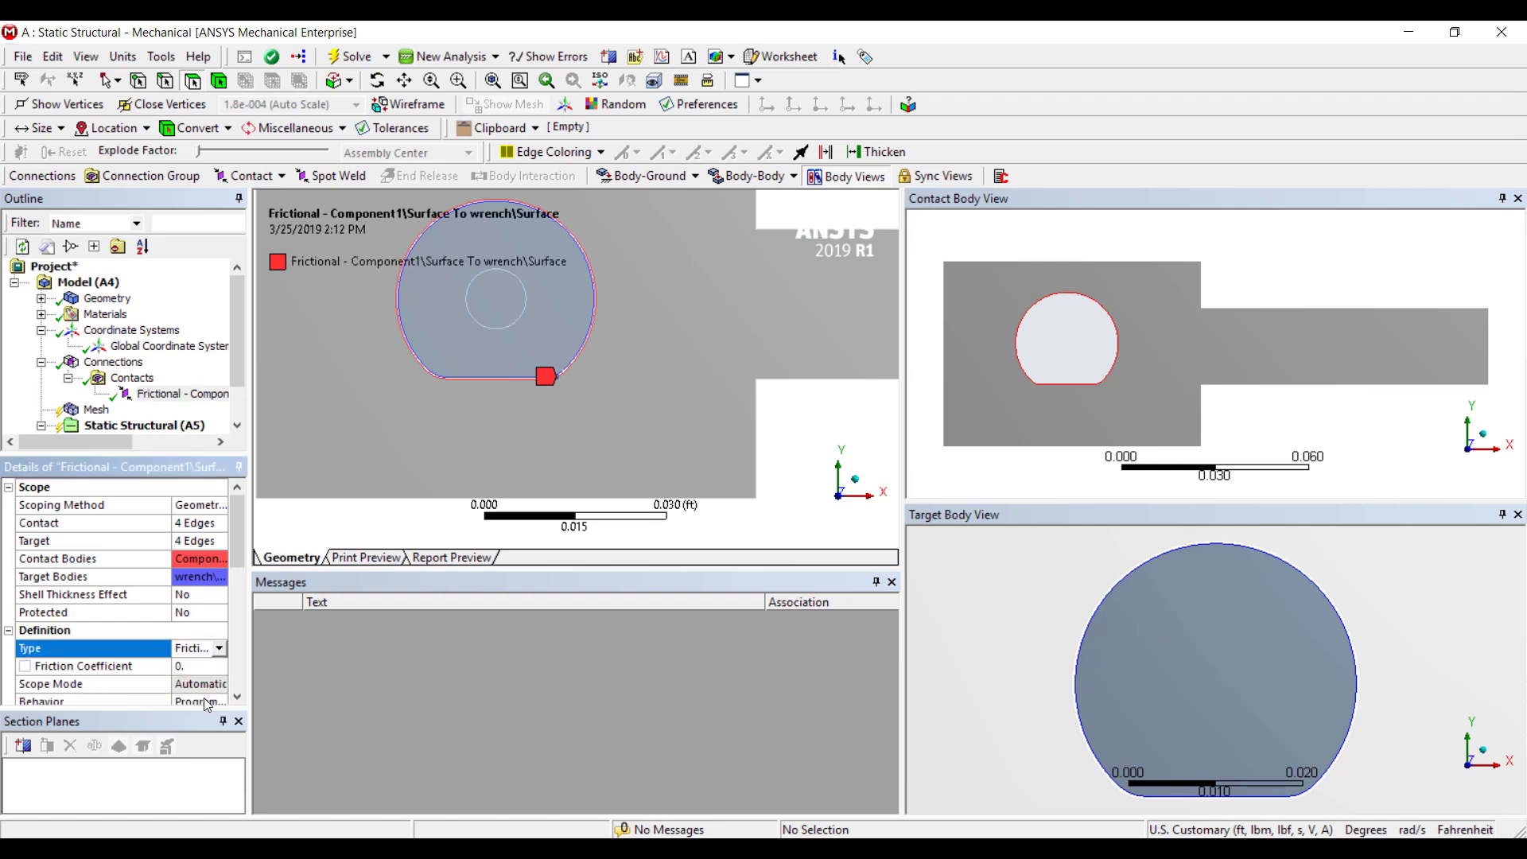
pyautogui.click(196, 662)
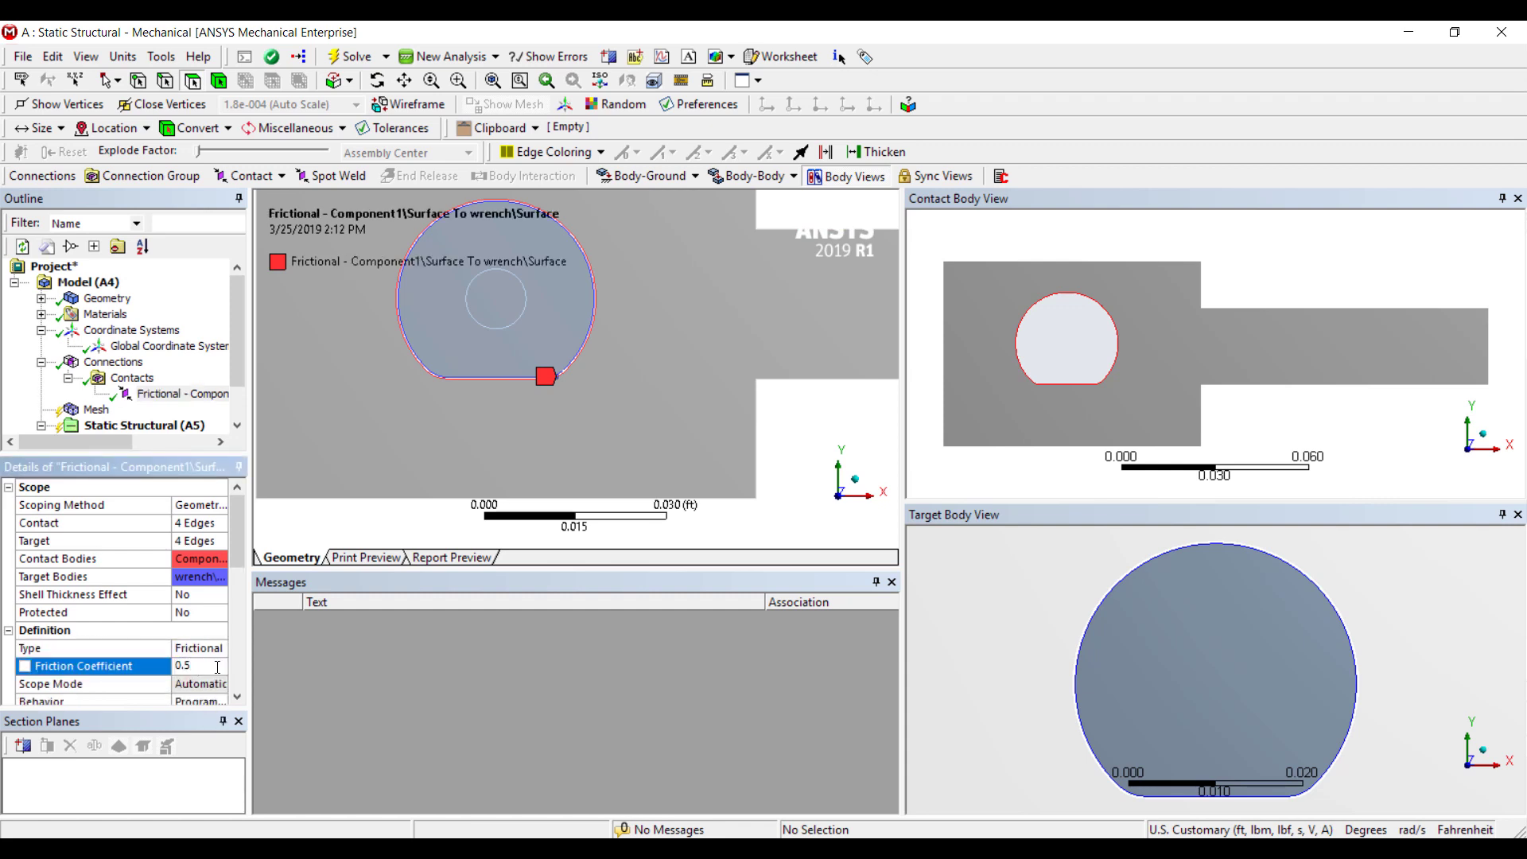
pyautogui.scroll(-5, 166, 676)
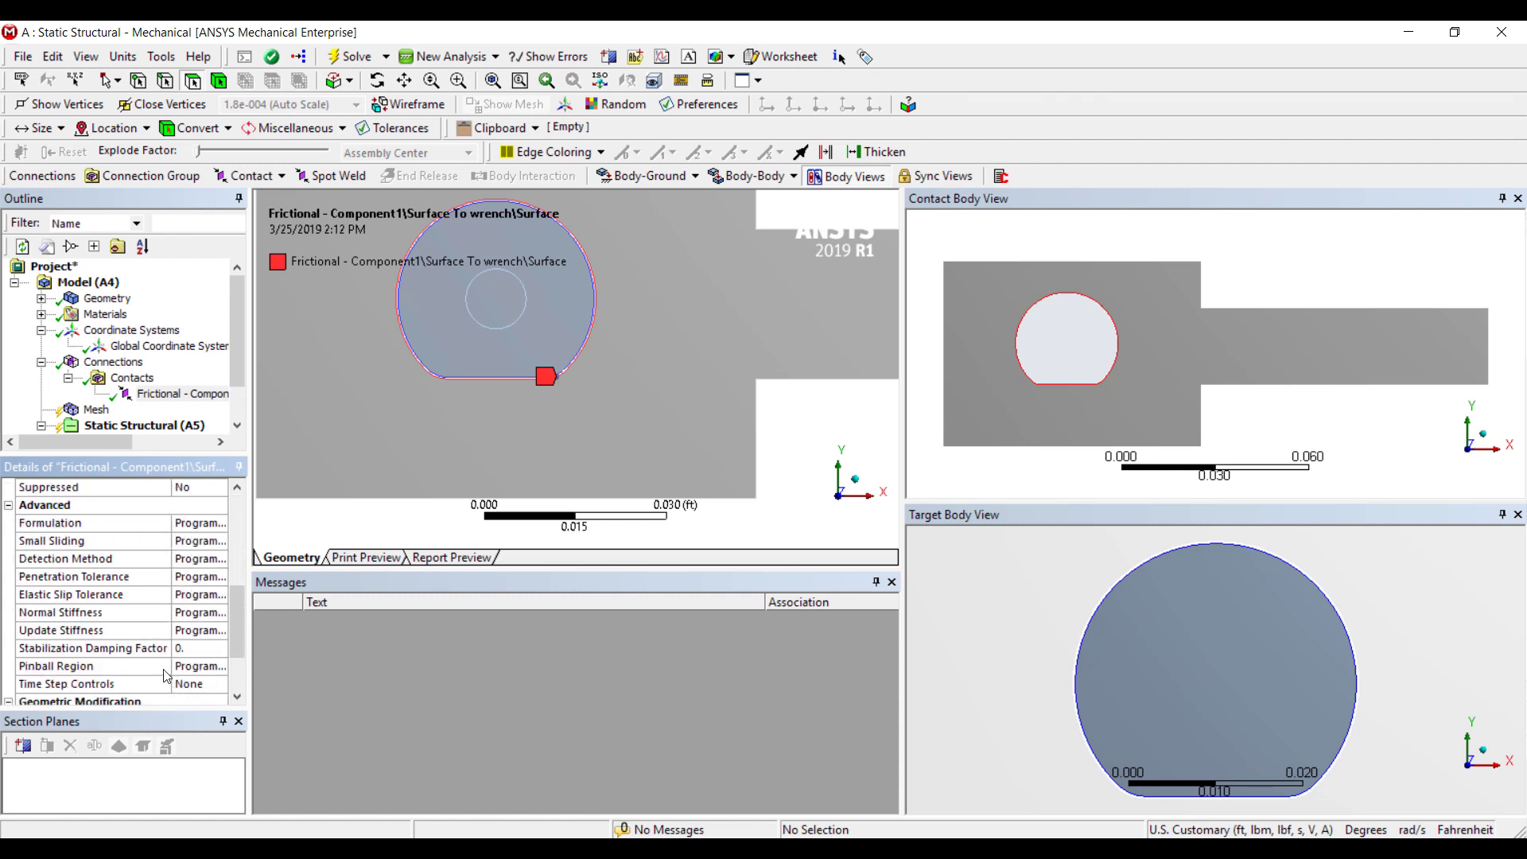
pyautogui.click(200, 651)
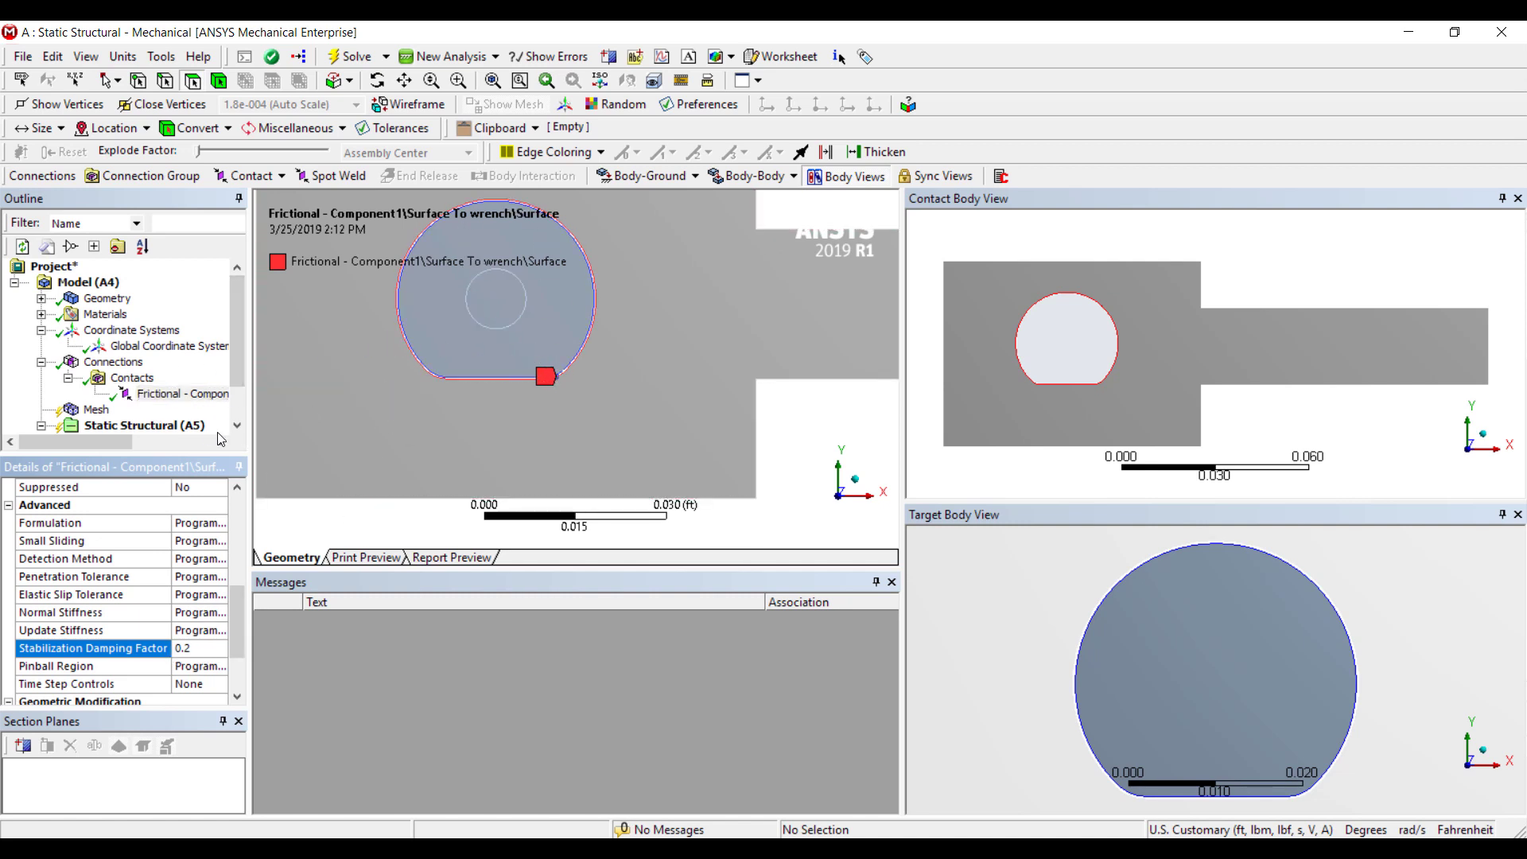
pyautogui.click(99, 410)
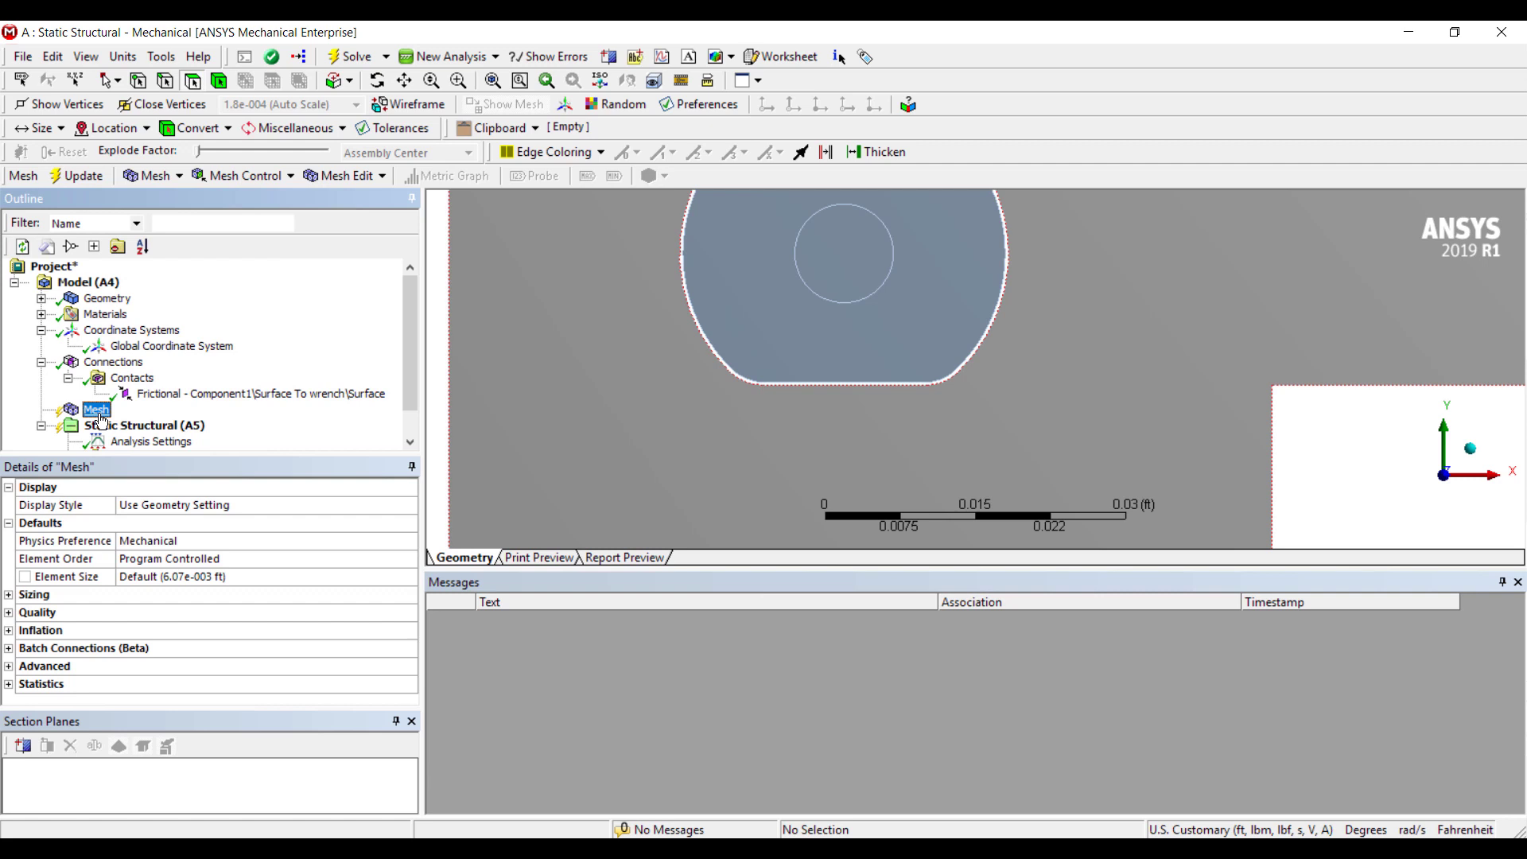
# Step: Add a 0.1 mm Edge Sizing to the eight bolt-outline edges, using millimetre units
pyautogui.click(165, 81)
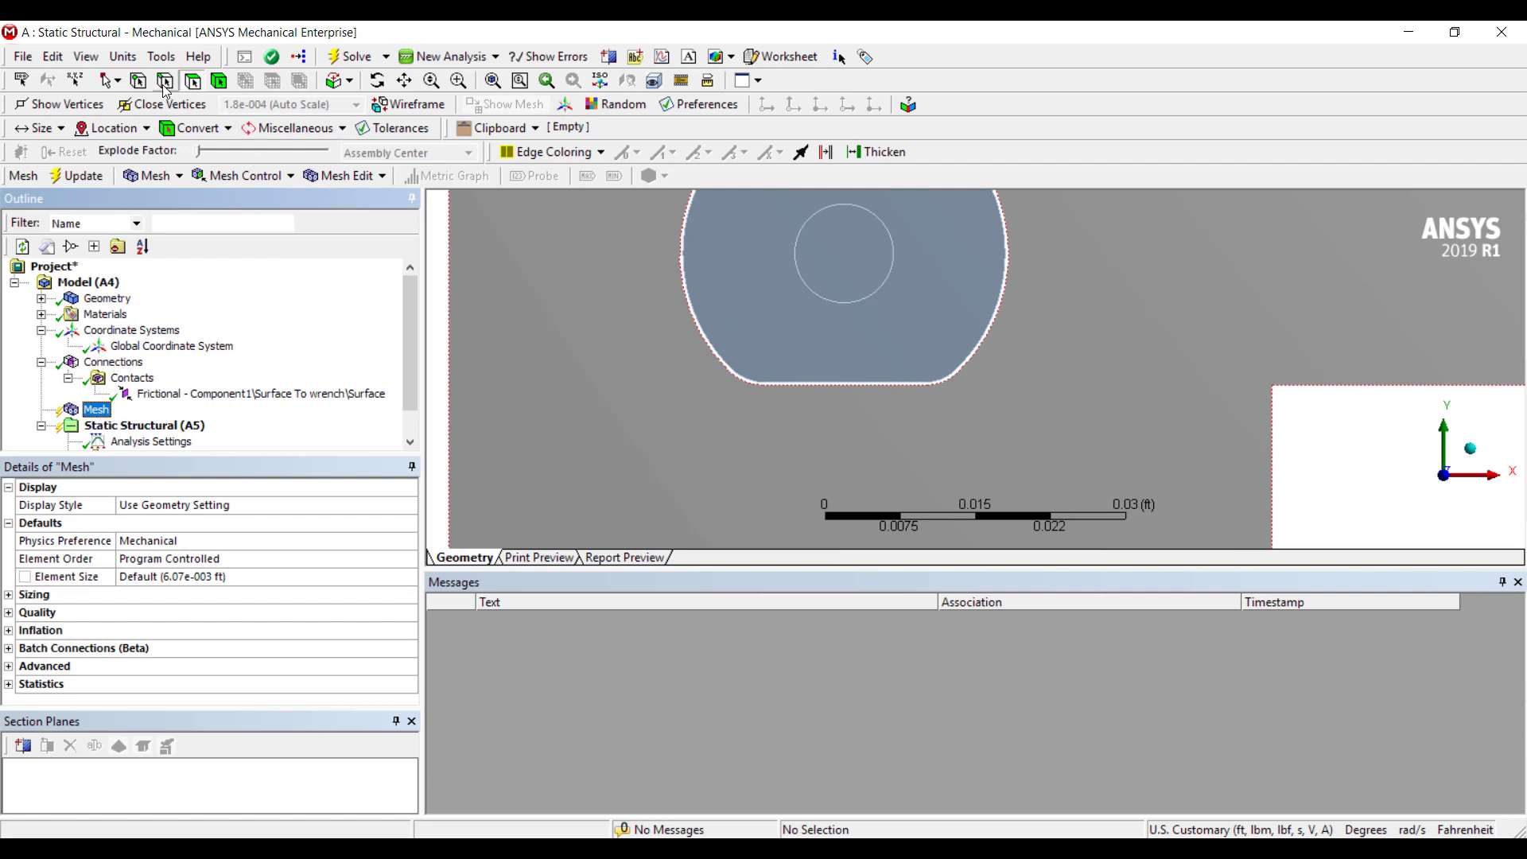
pyautogui.click(820, 381)
pyautogui.press('F9')
pyautogui.press('F9')
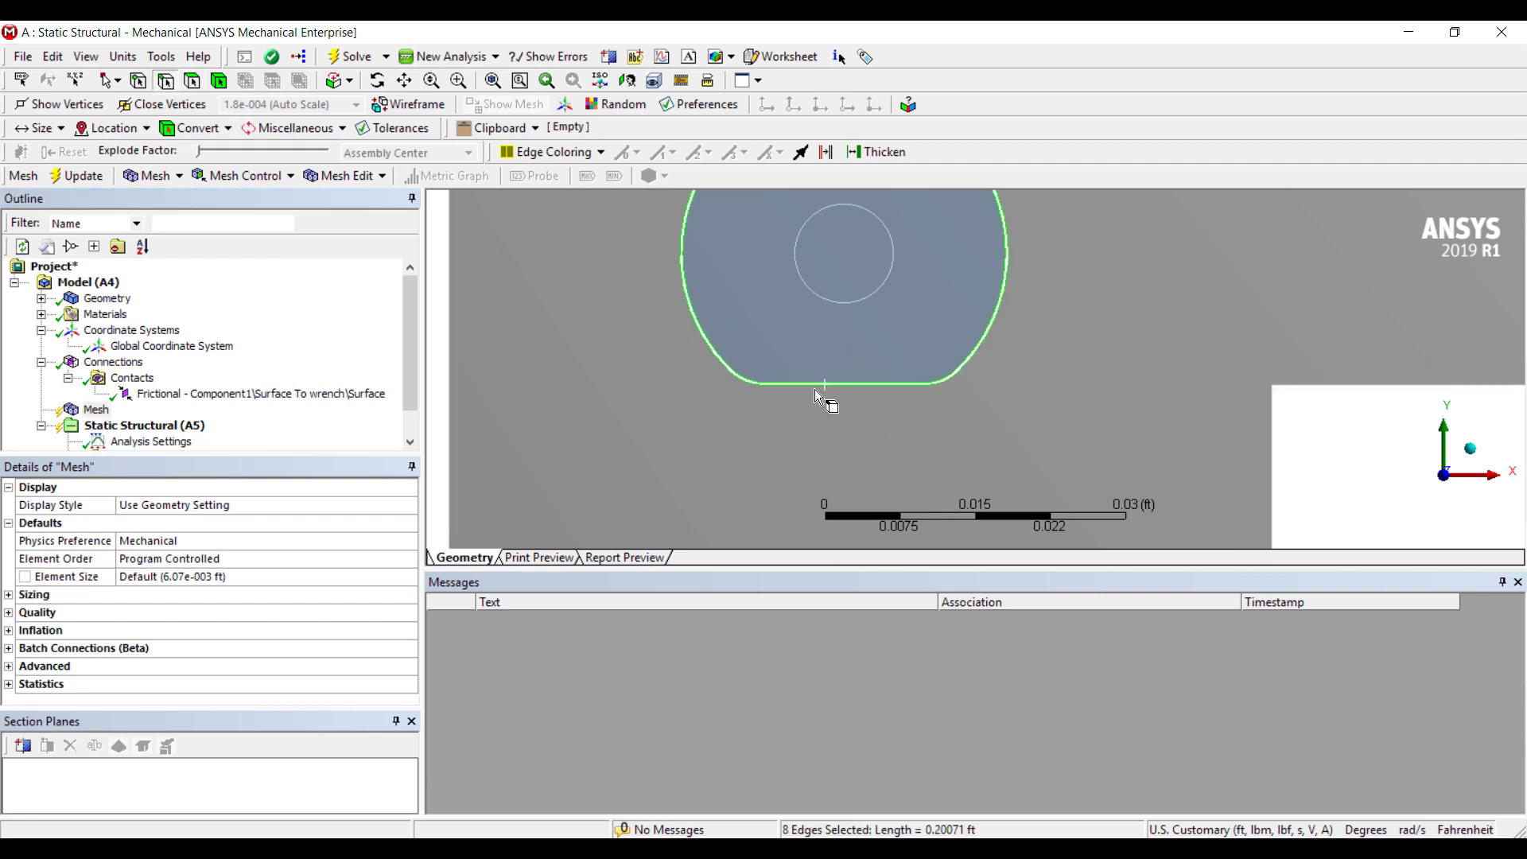
pyautogui.click(356, 176)
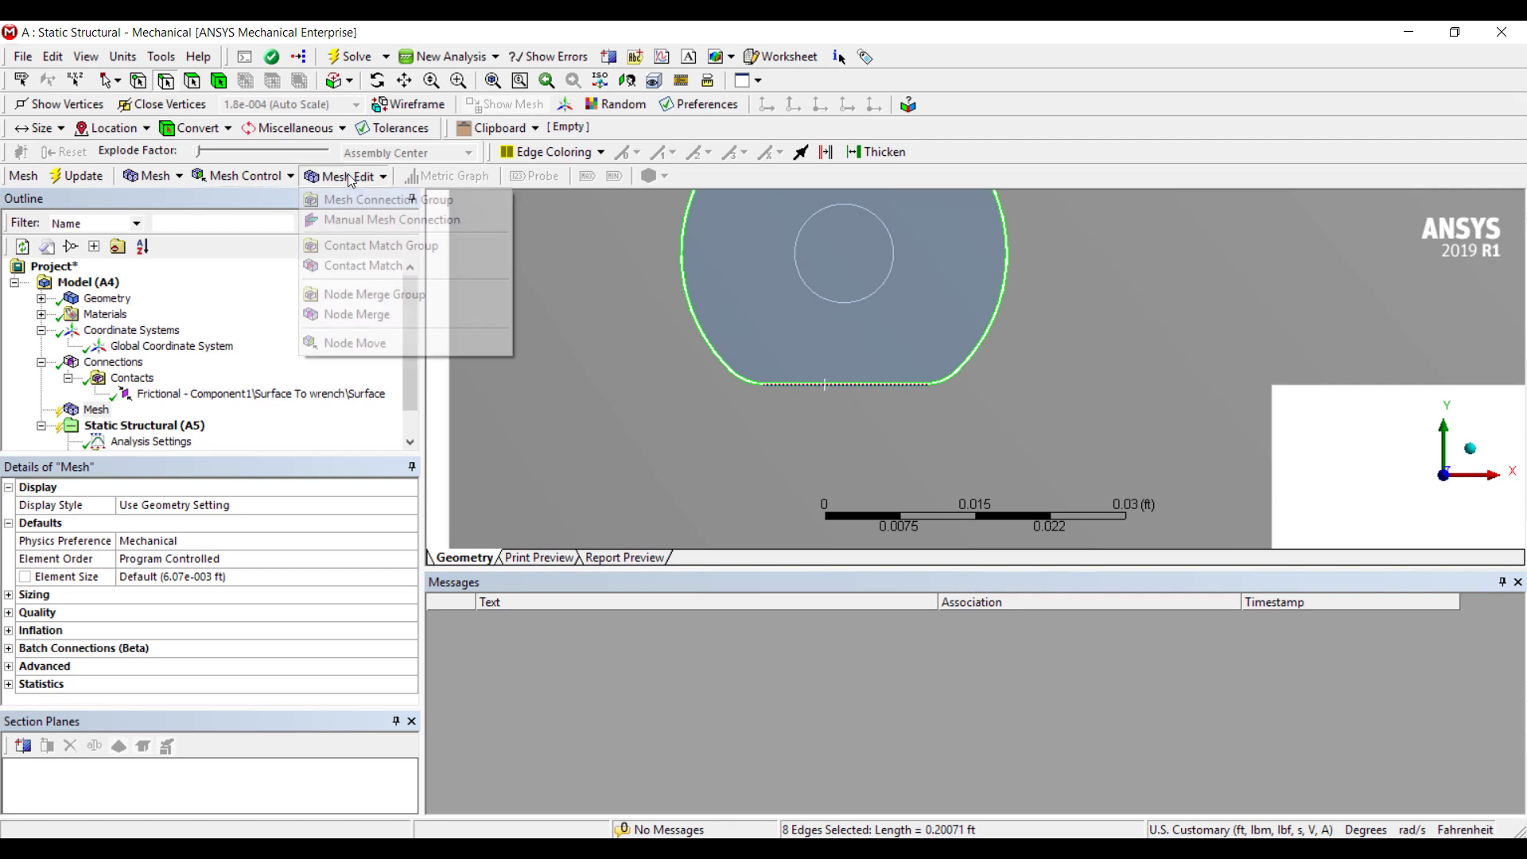
pyautogui.click(239, 176)
pyautogui.click(239, 176)
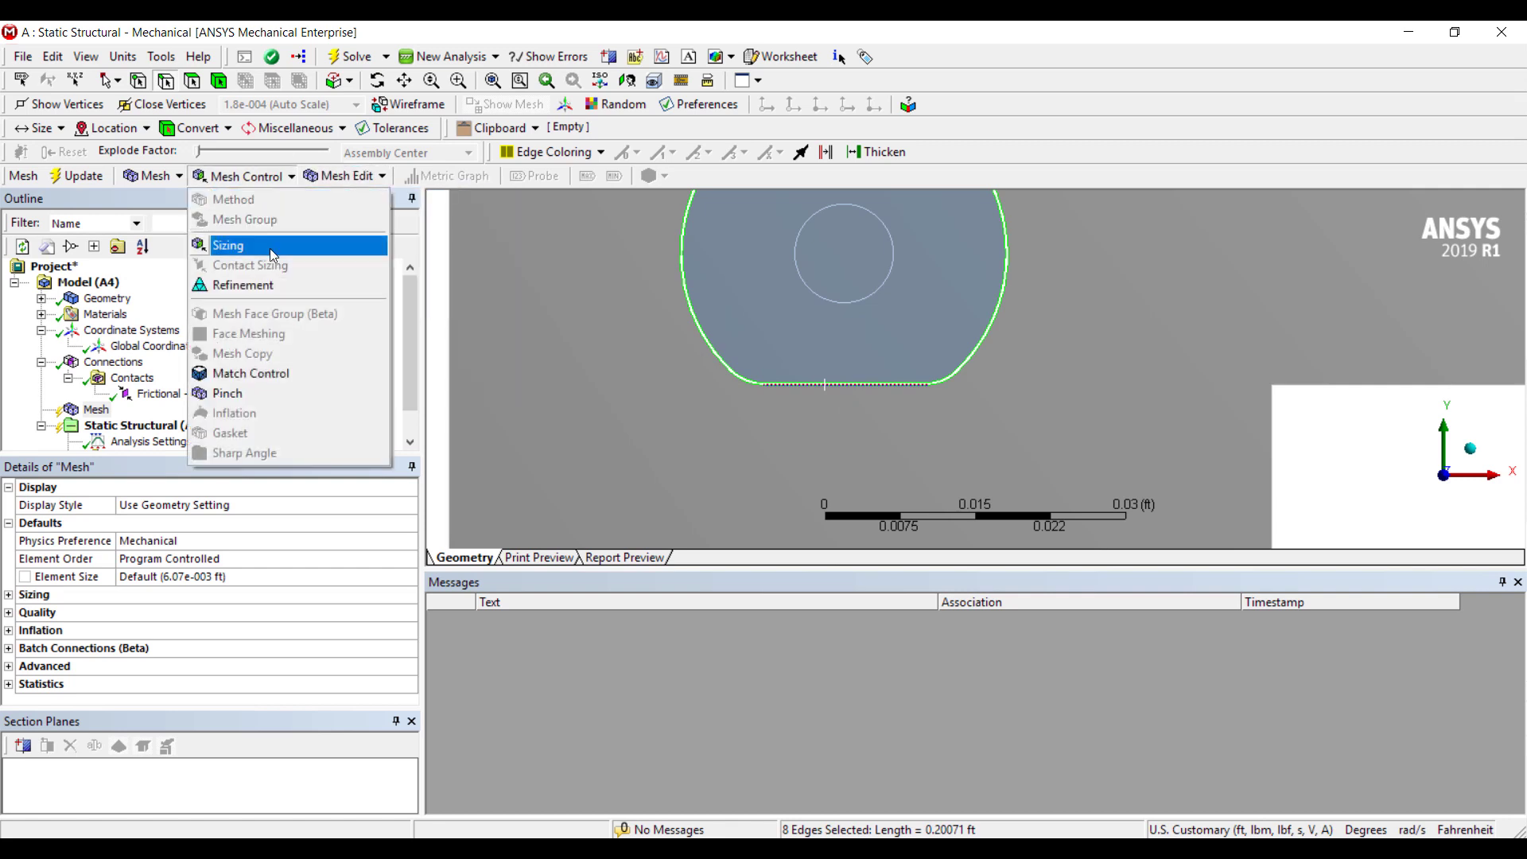
pyautogui.click(238, 246)
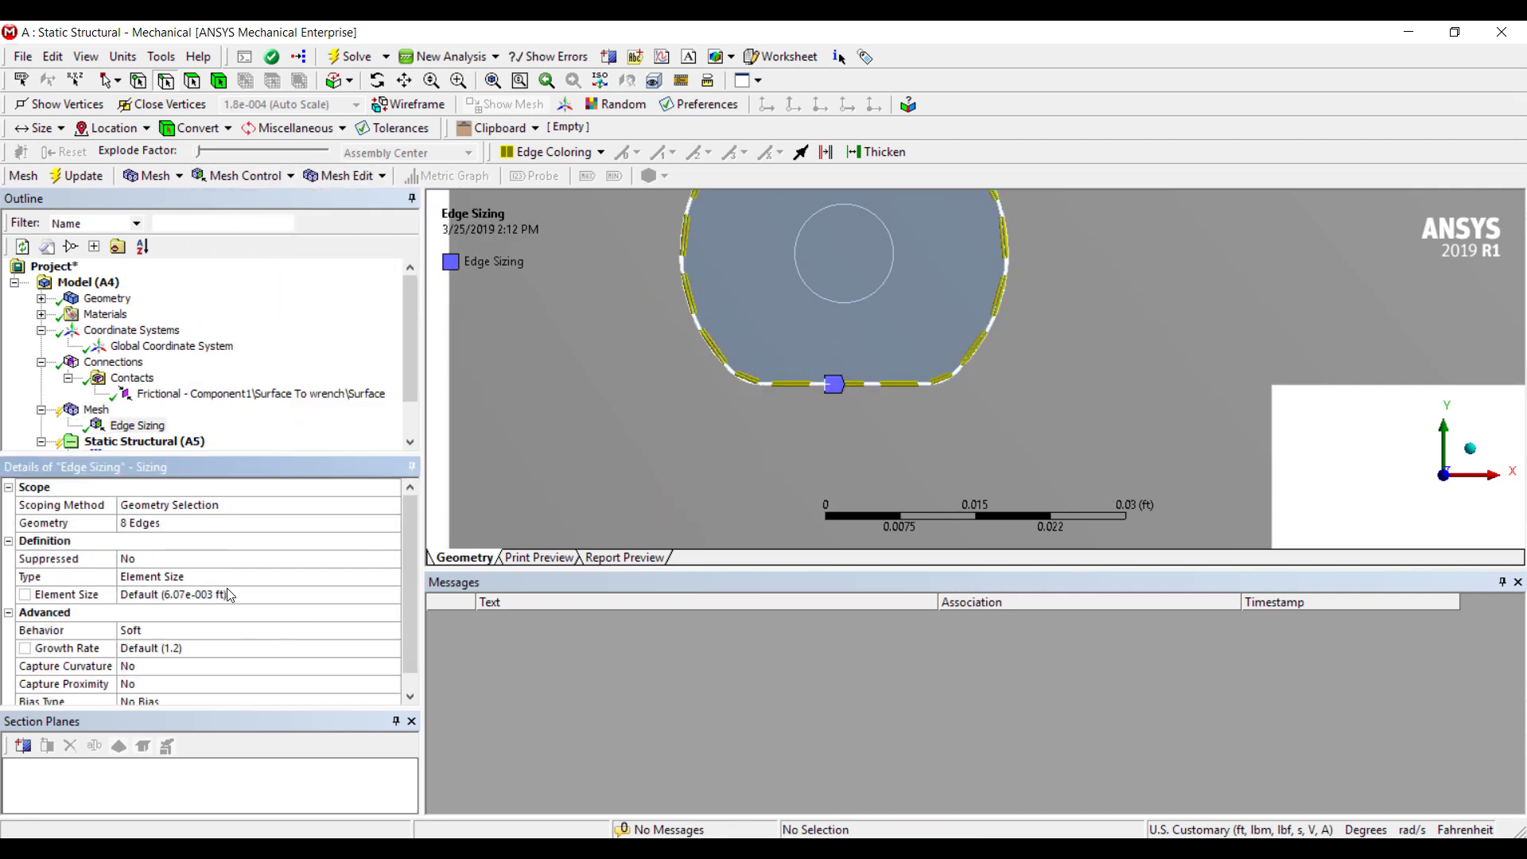
pyautogui.click(123, 57)
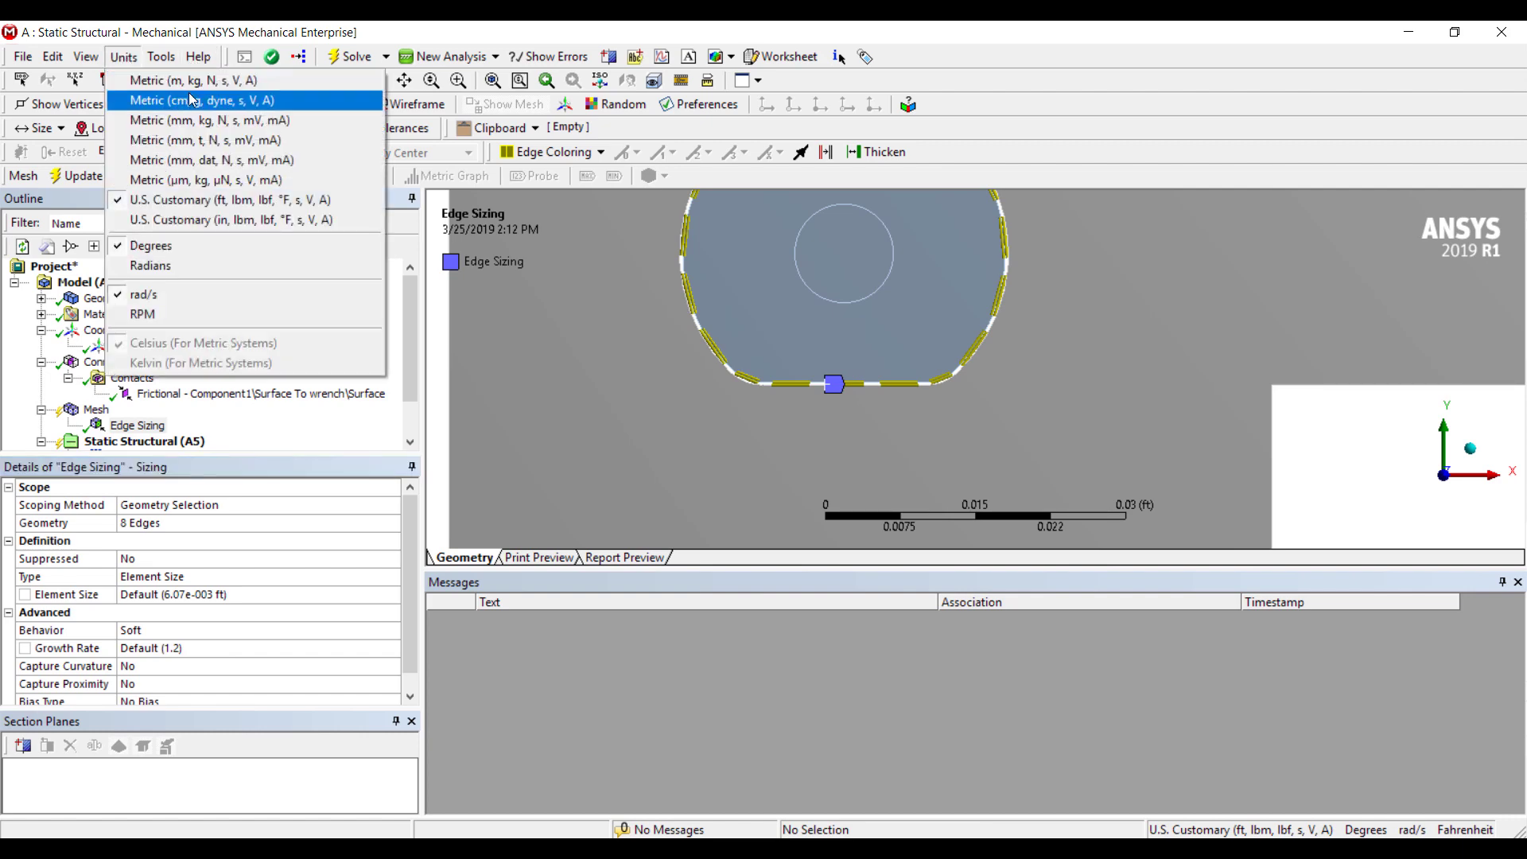
pyautogui.click(189, 120)
pyautogui.click(225, 592)
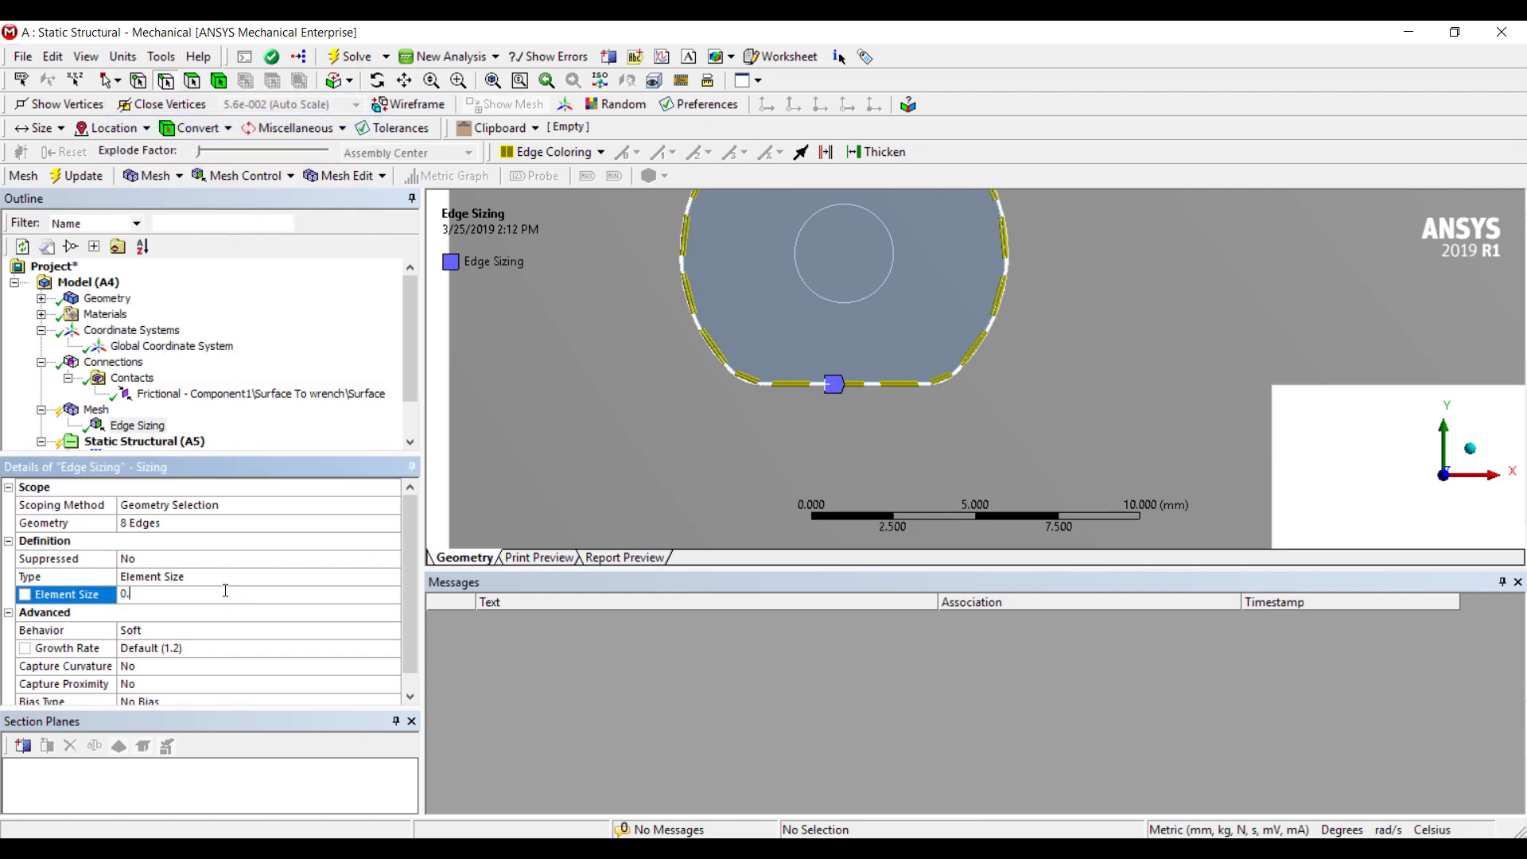
pyautogui.press('Return')
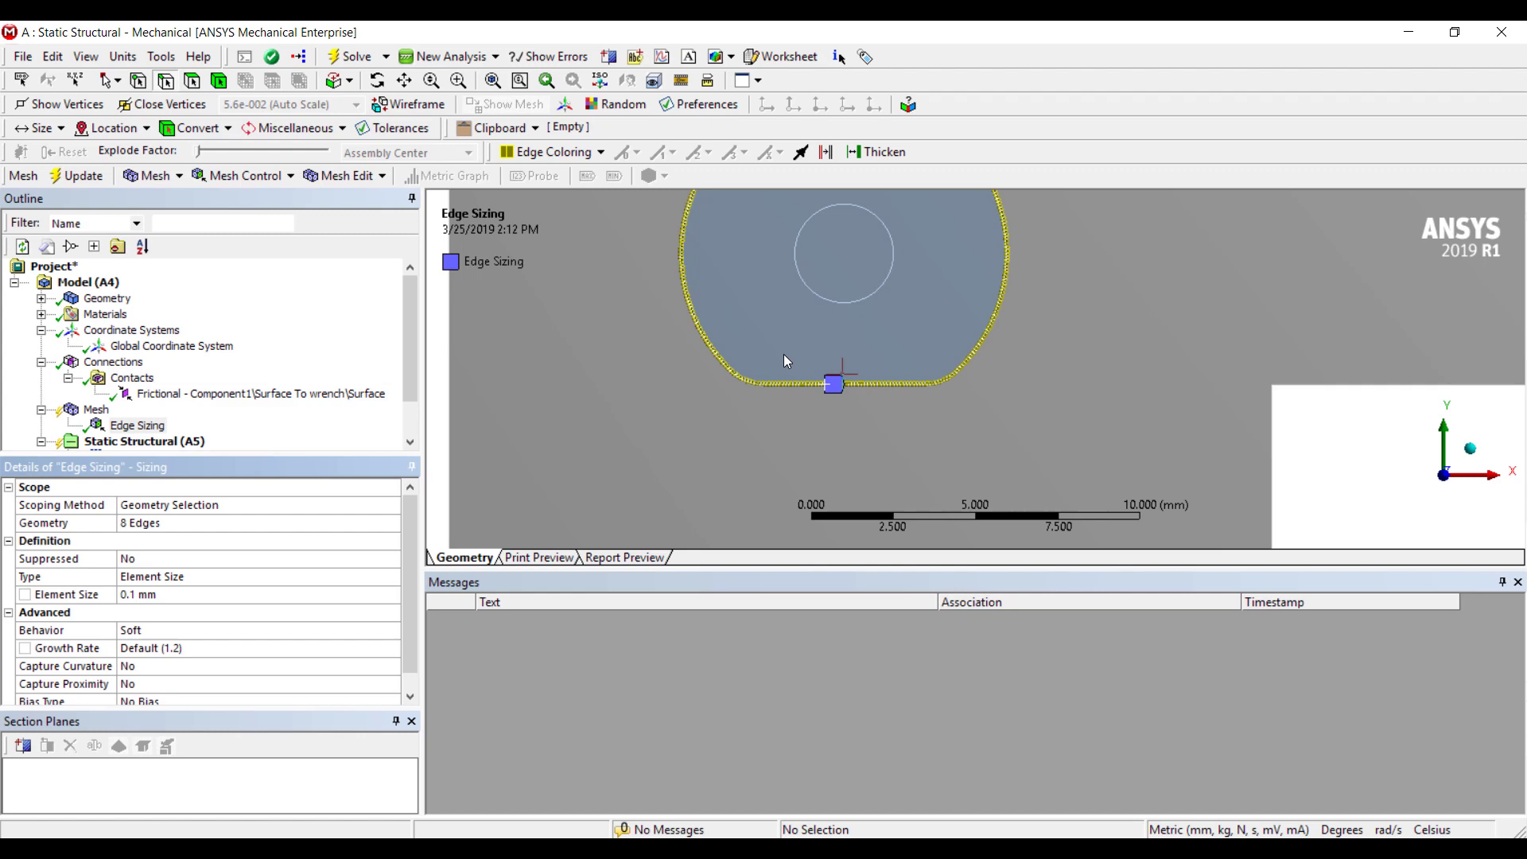
# Step: Generate the quad mesh for the bolt and wrench
pyautogui.scroll(5, 739, 390)
pyautogui.rightClick(93, 416)
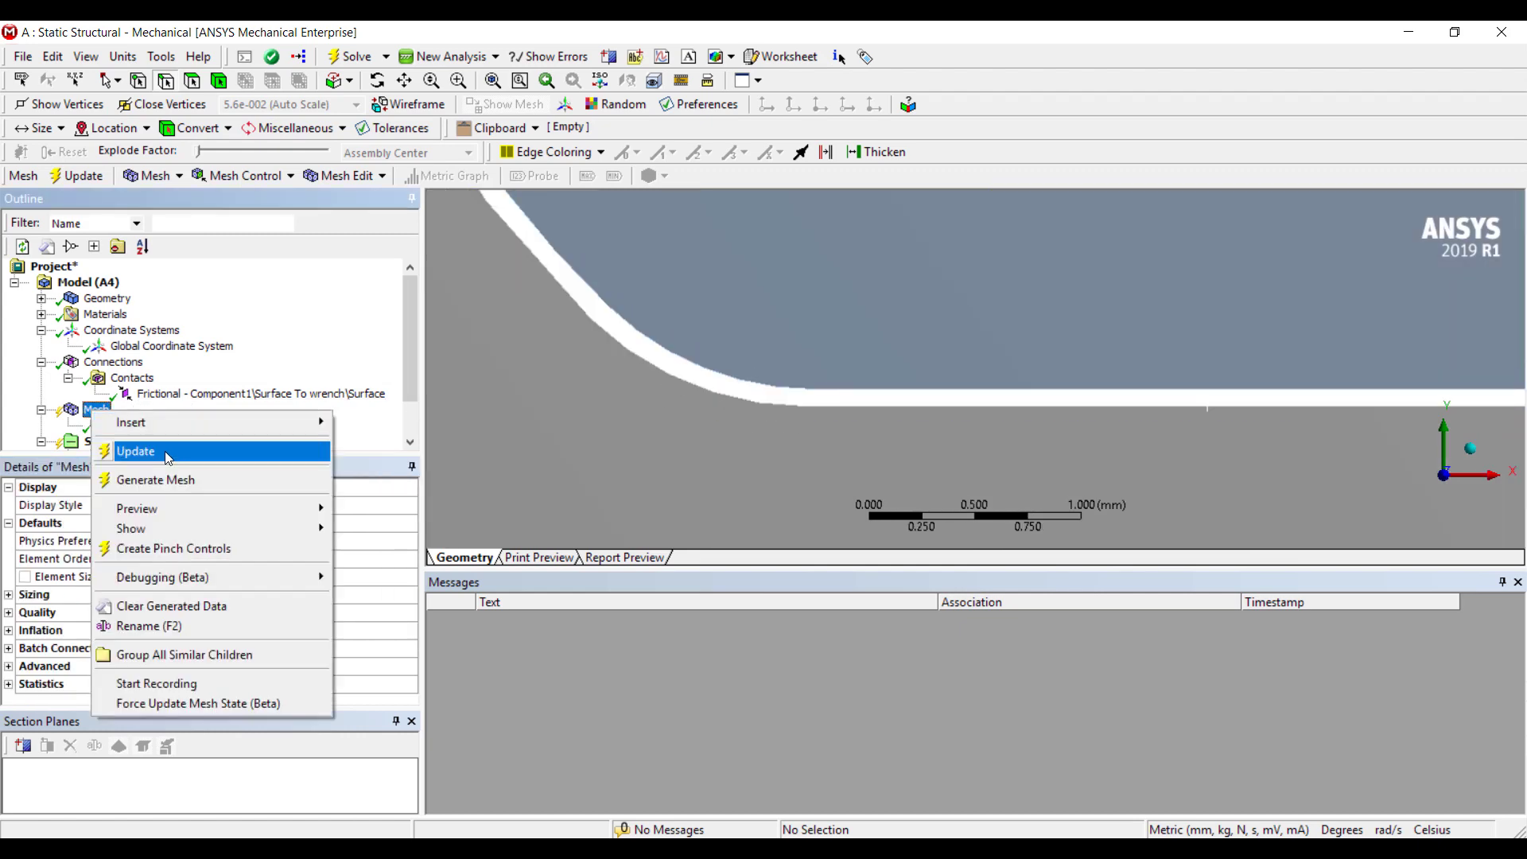
pyautogui.click(151, 480)
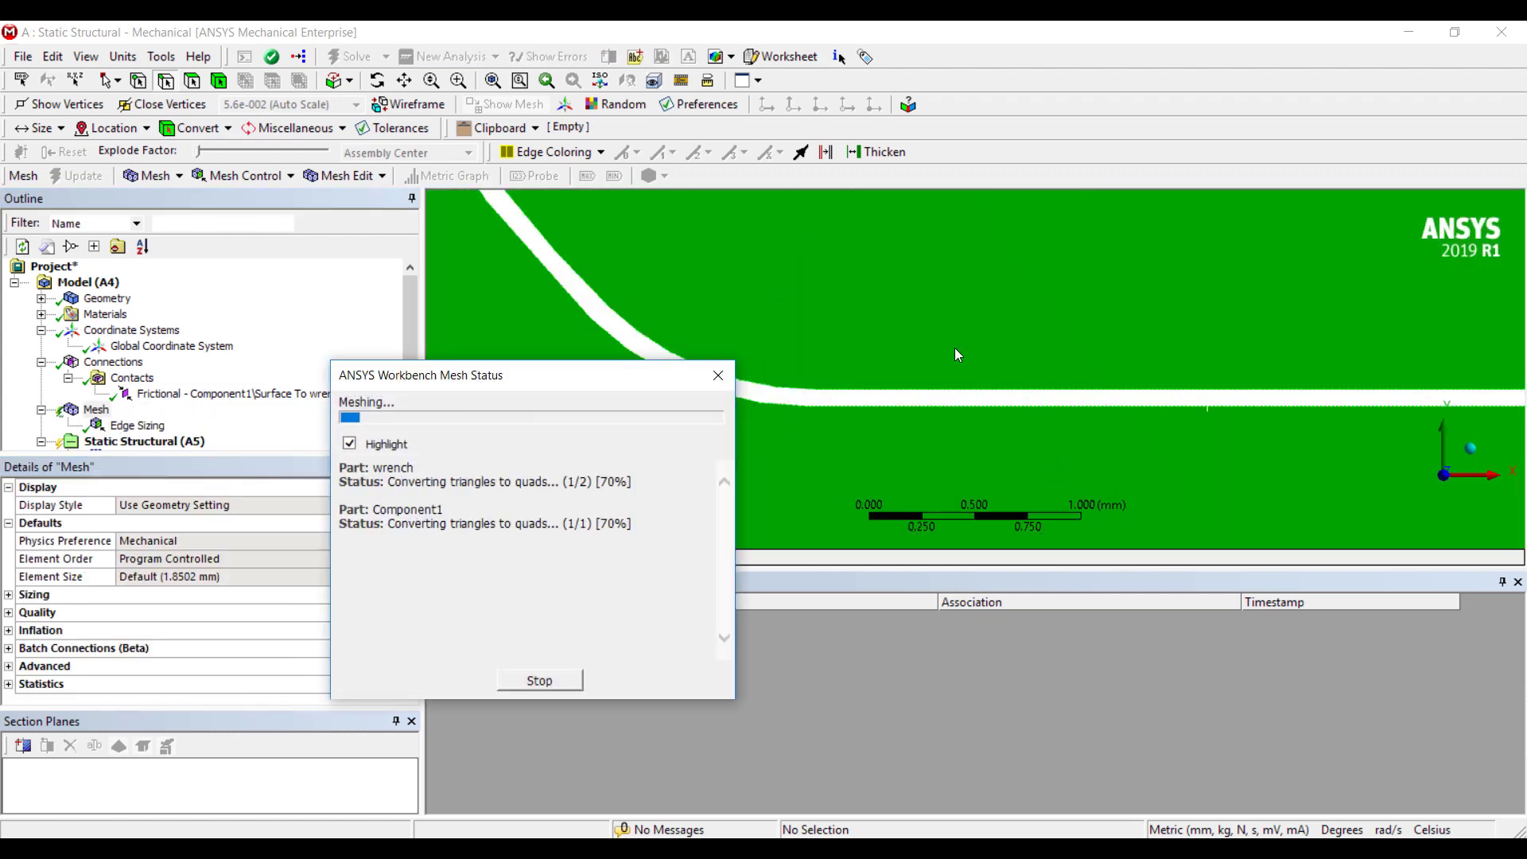
pyautogui.scroll(-5, 962, 324)
pyautogui.moveTo(1034, 393); pyautogui.dragTo(897, 435)
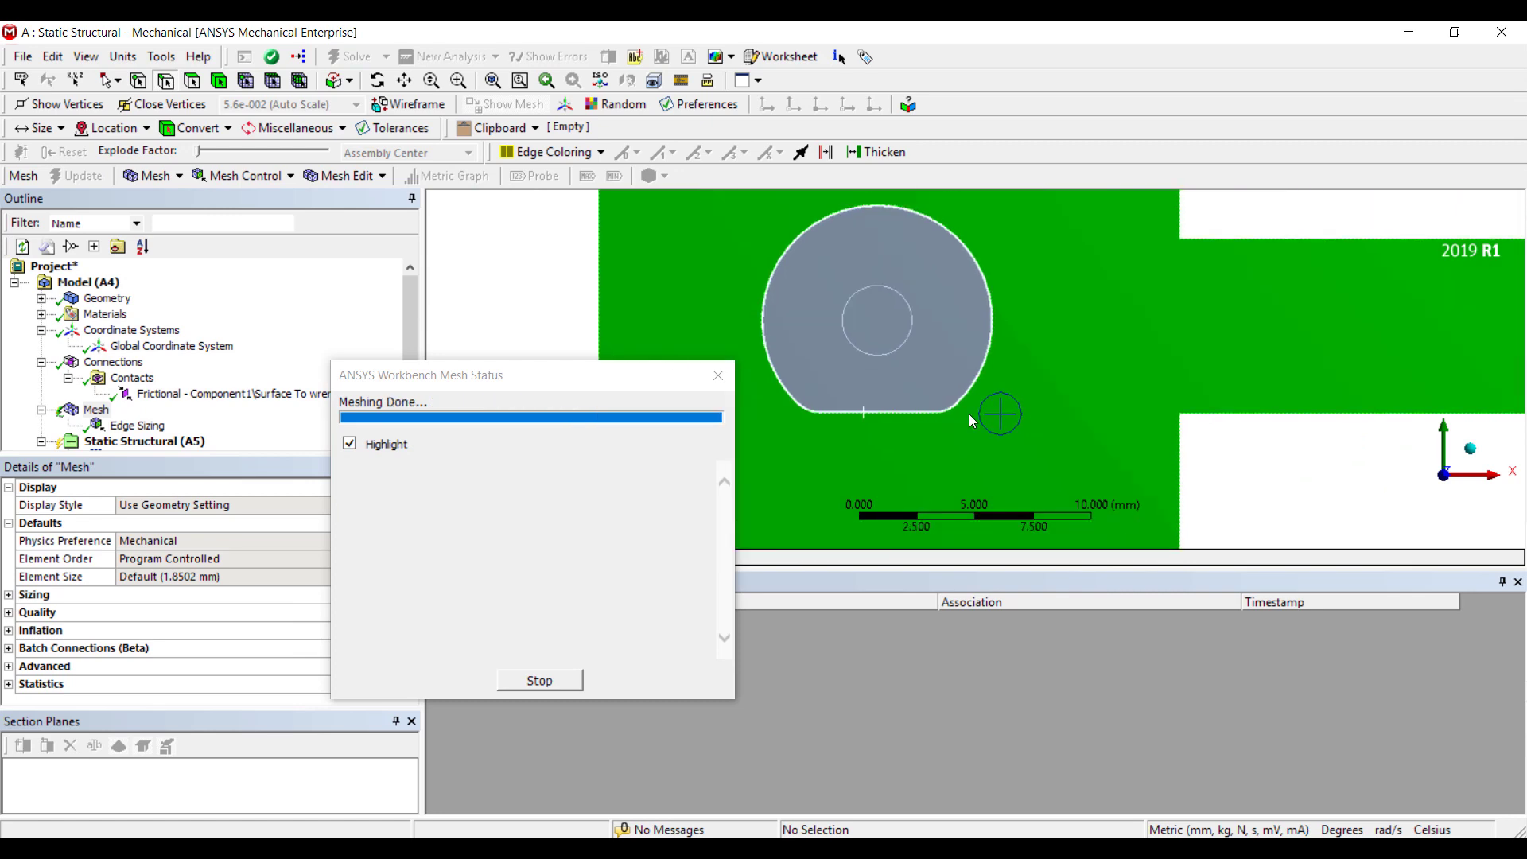
pyautogui.scroll(-1, 126, 432)
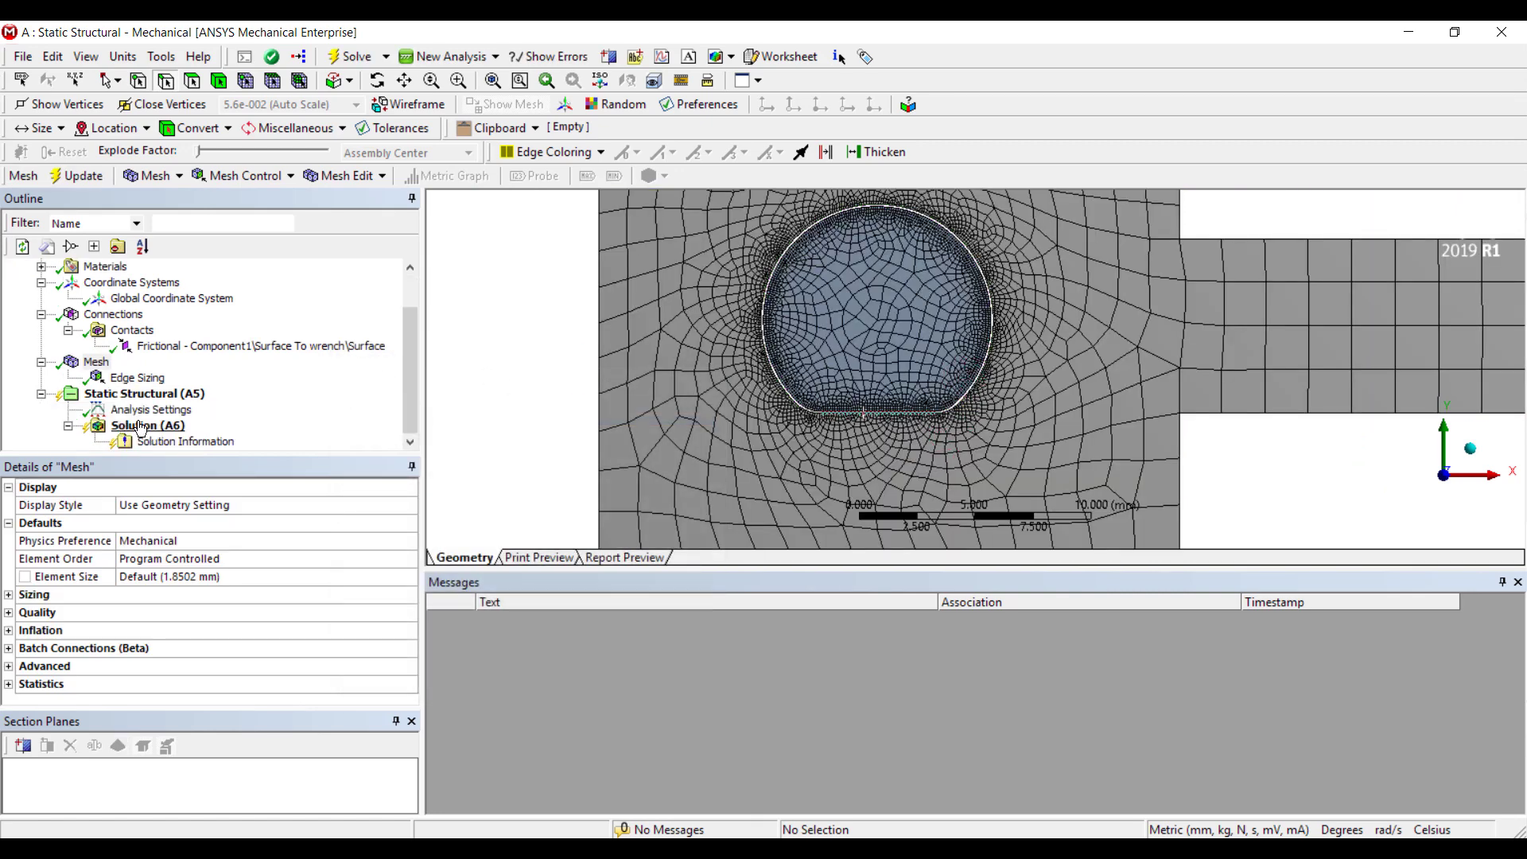
pyautogui.click(134, 409)
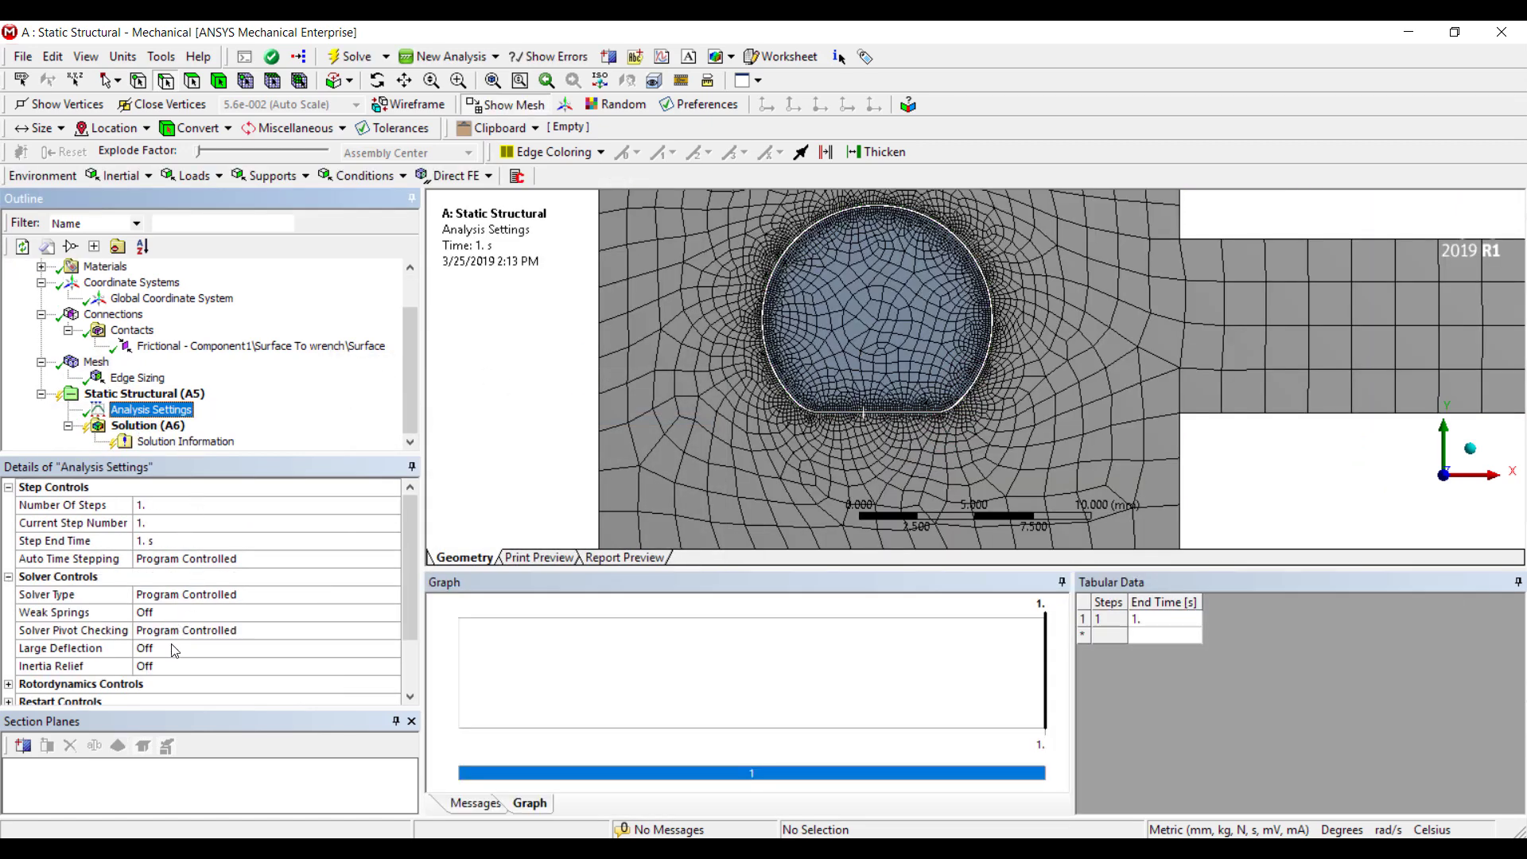
# Step: Turn automatic time stepping on with 10 initial, 1 minimum and 1e5 maximum substeps
pyautogui.click(167, 654)
pyautogui.doubleClick(232, 561)
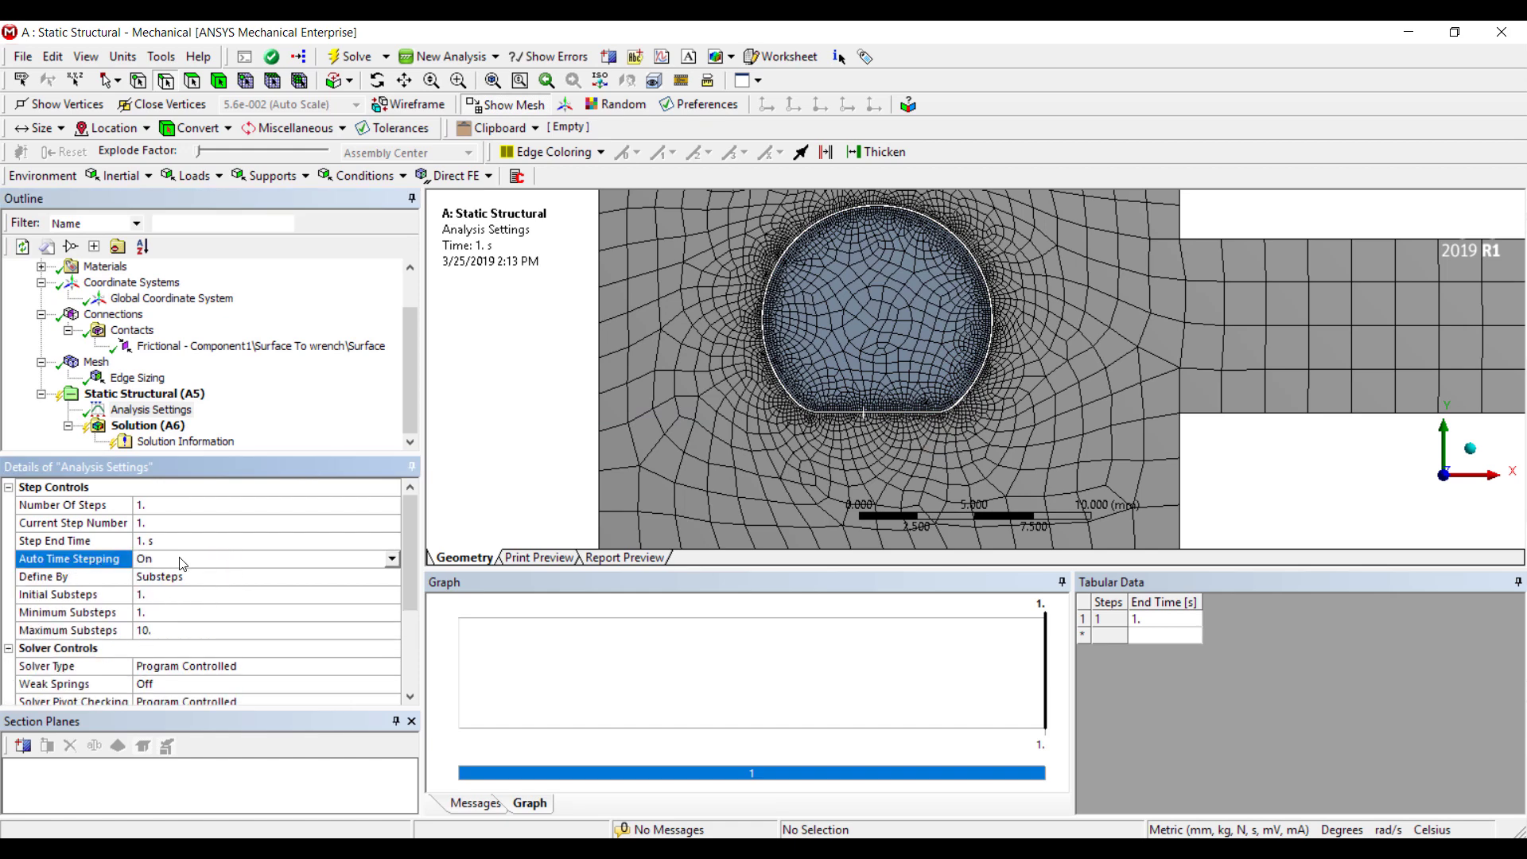
pyautogui.click(188, 594)
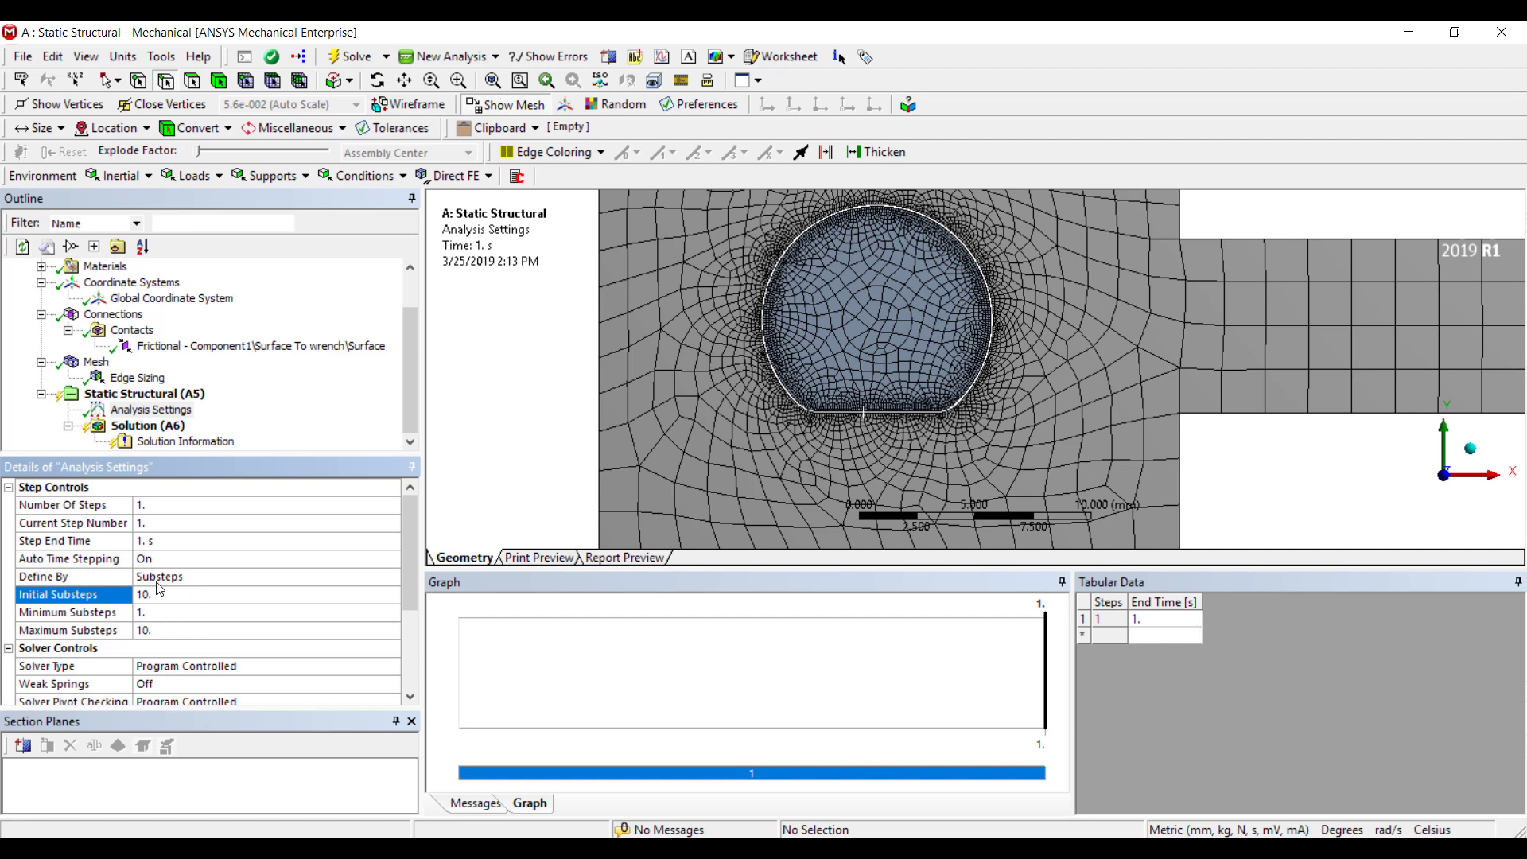
pyautogui.click(170, 628)
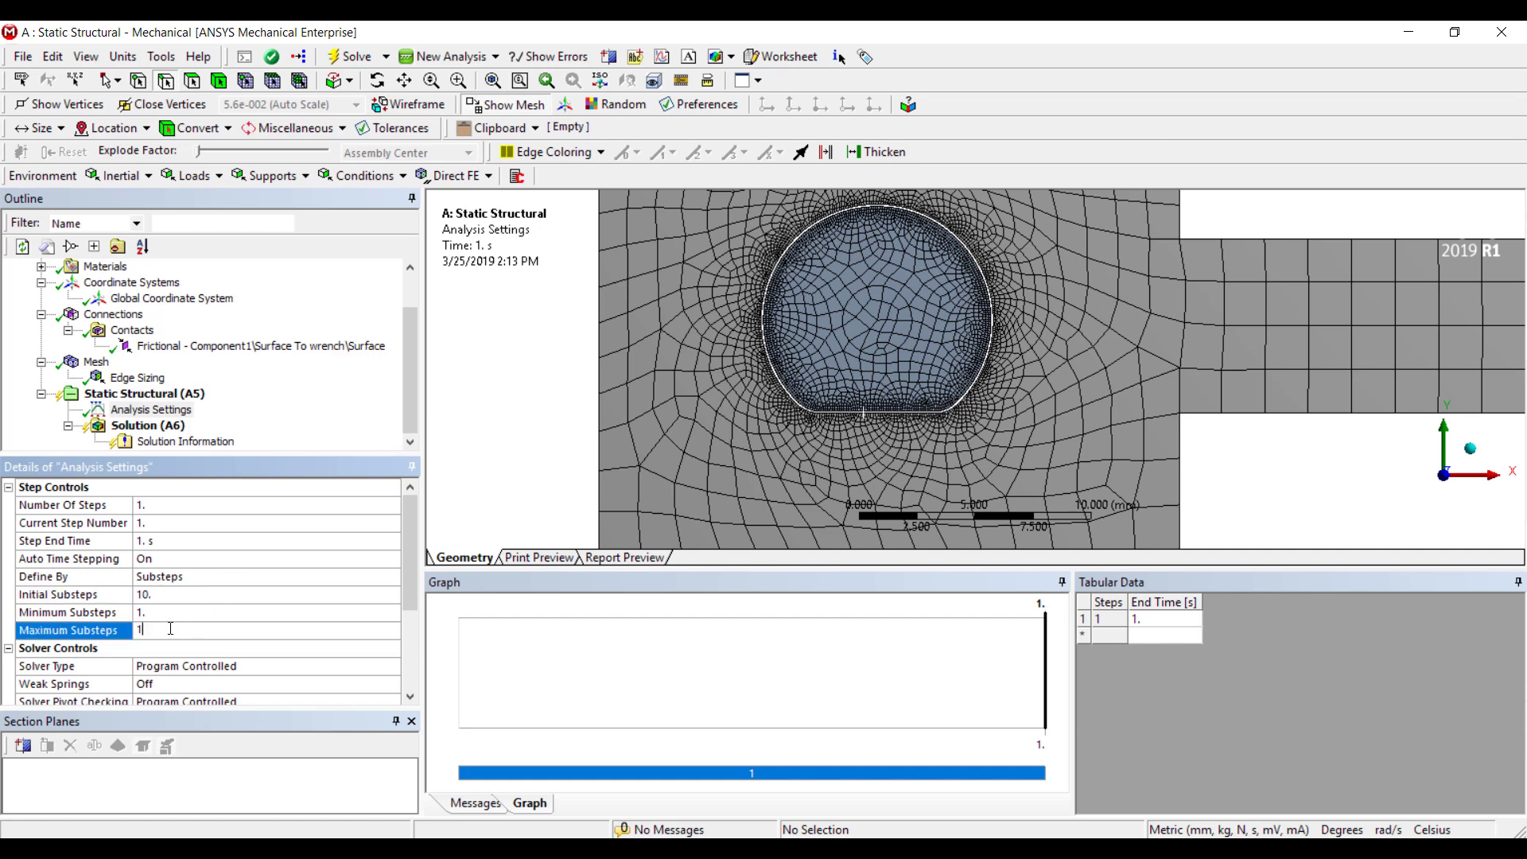
pyautogui.press('Return')
pyautogui.click(143, 393)
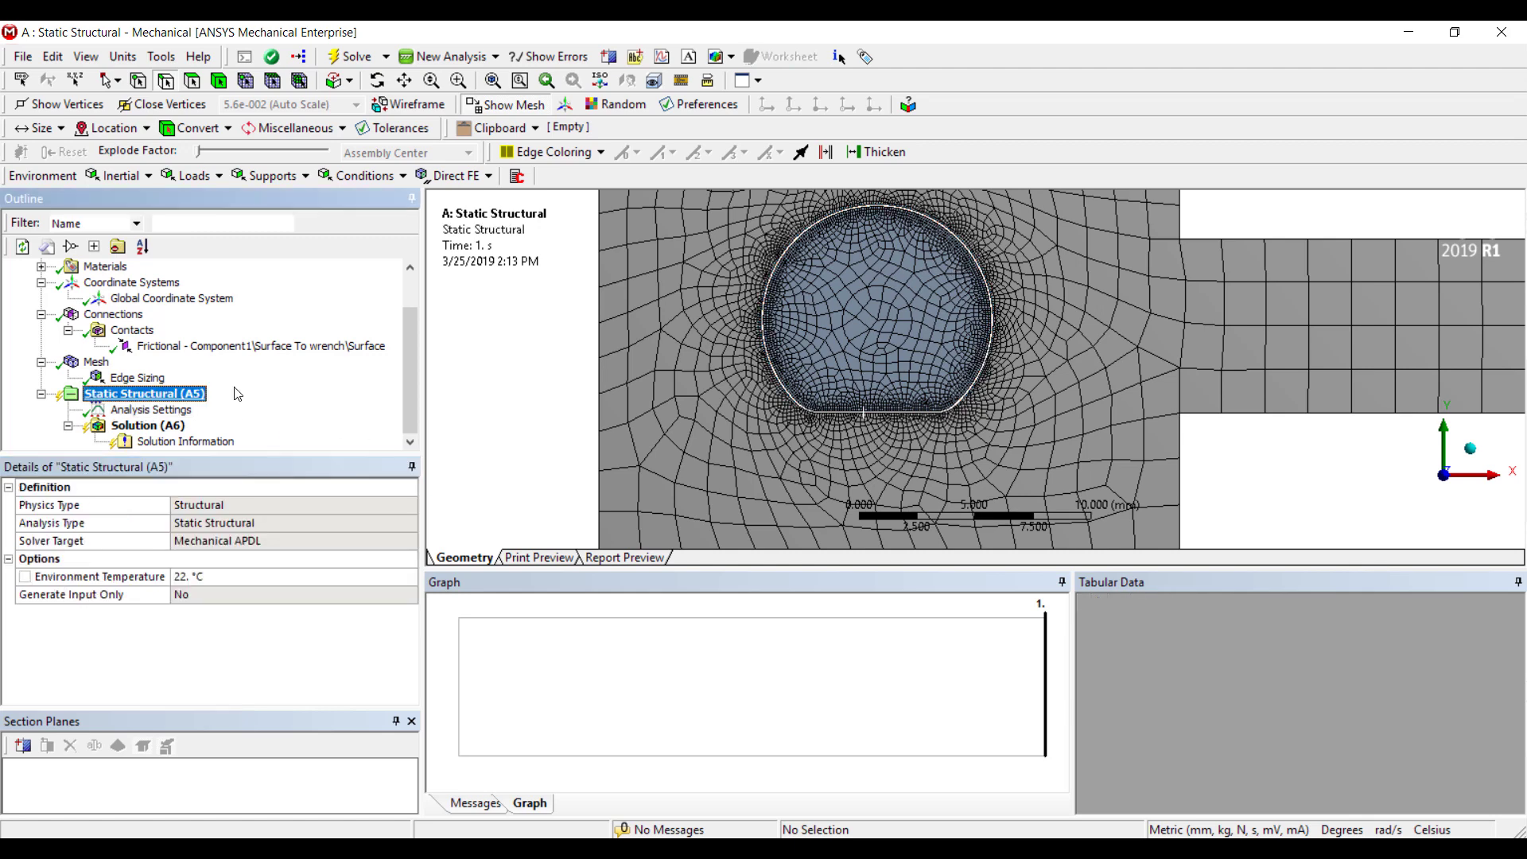
# Step: Apply a Fixed Support to the bolt's inner circular face
pyautogui.click(191, 80)
pyautogui.rightClick(877, 312)
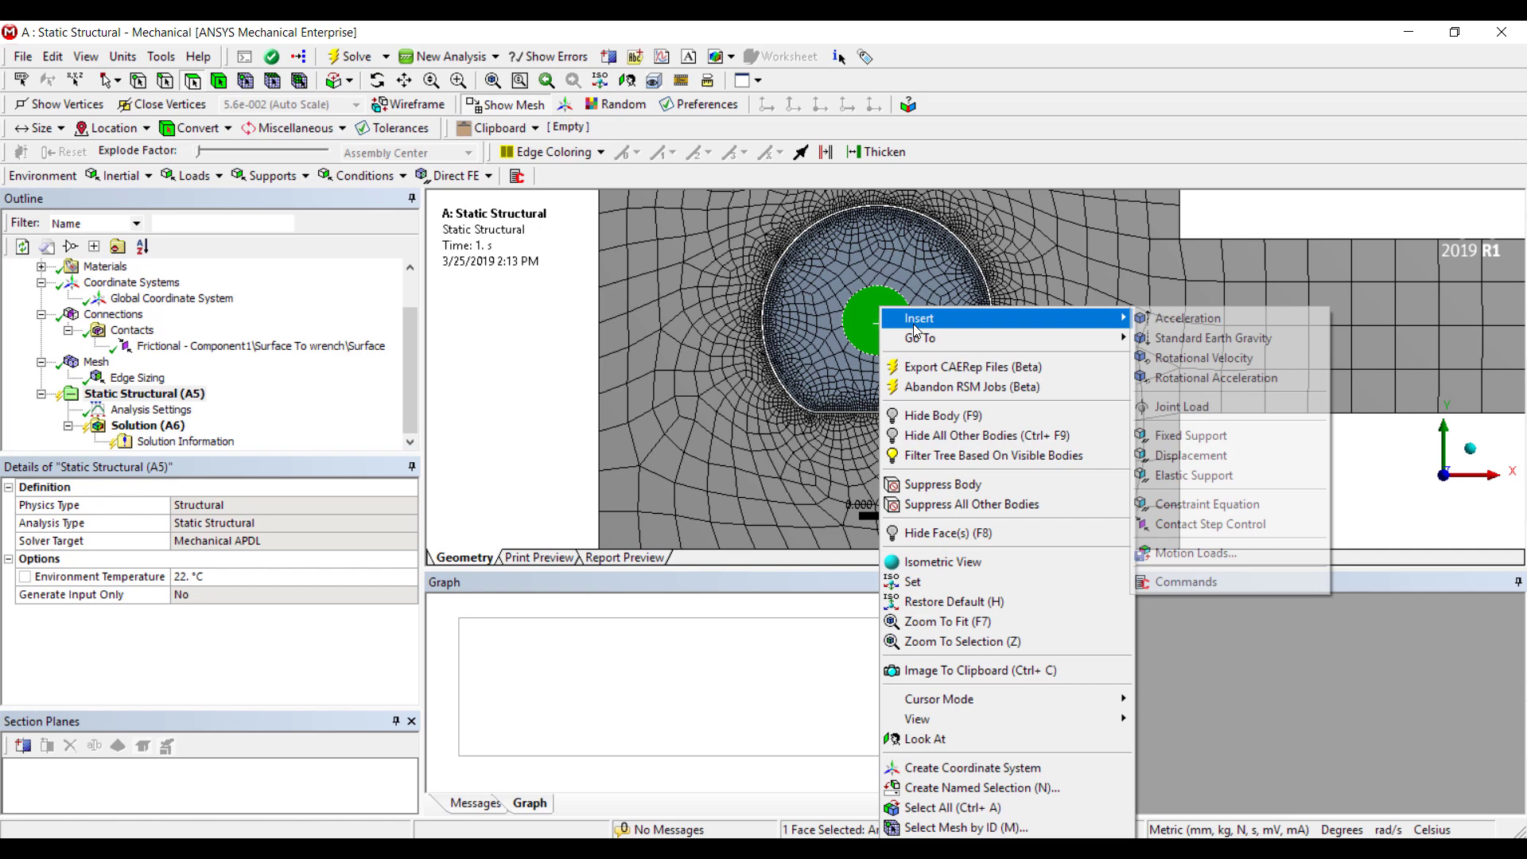
pyautogui.click(1191, 435)
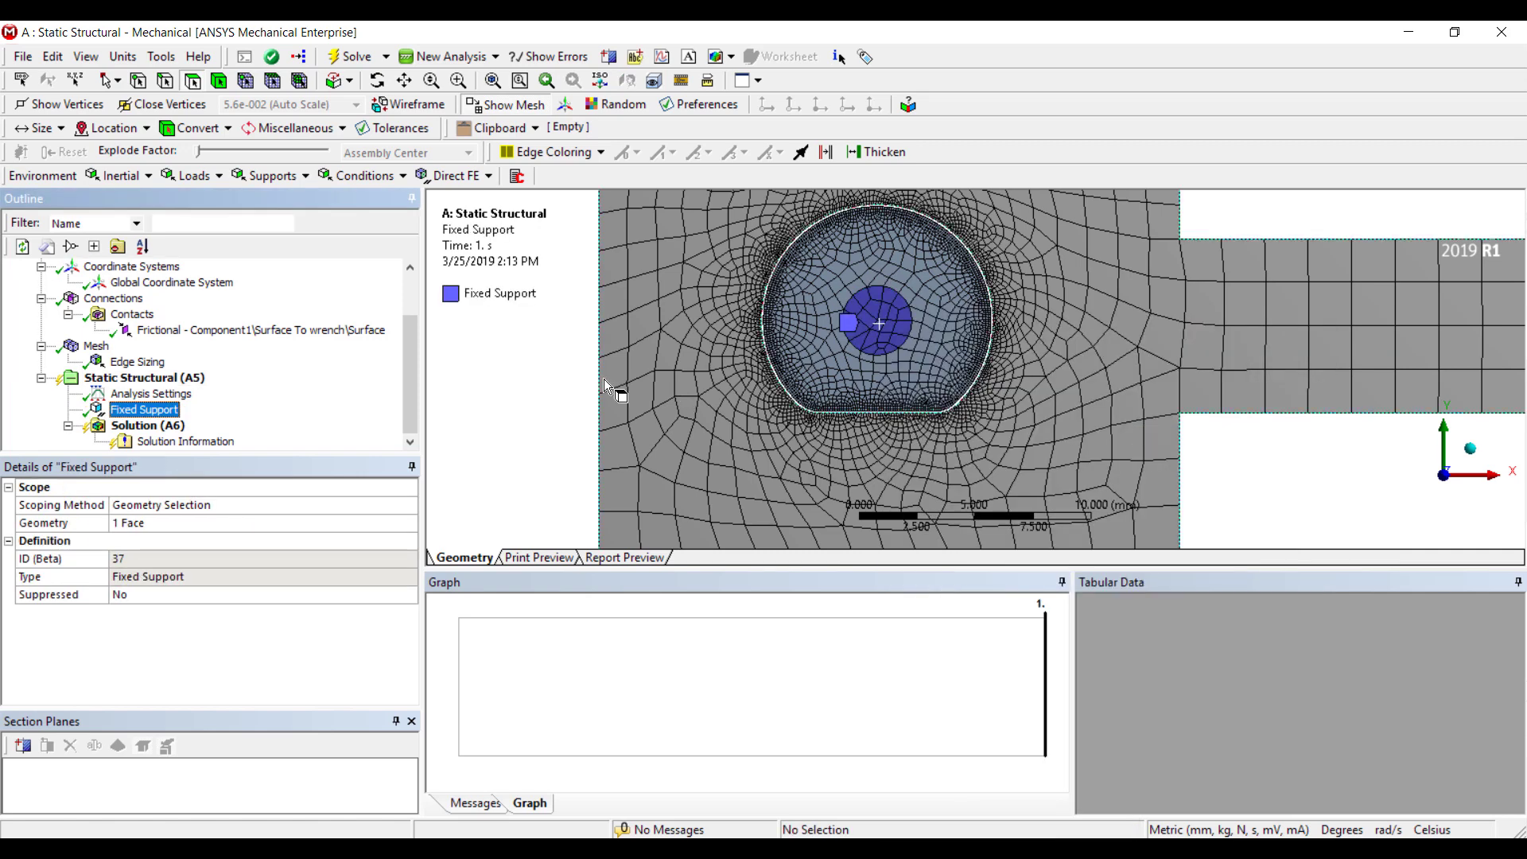
pyautogui.scroll(-3, 971, 416)
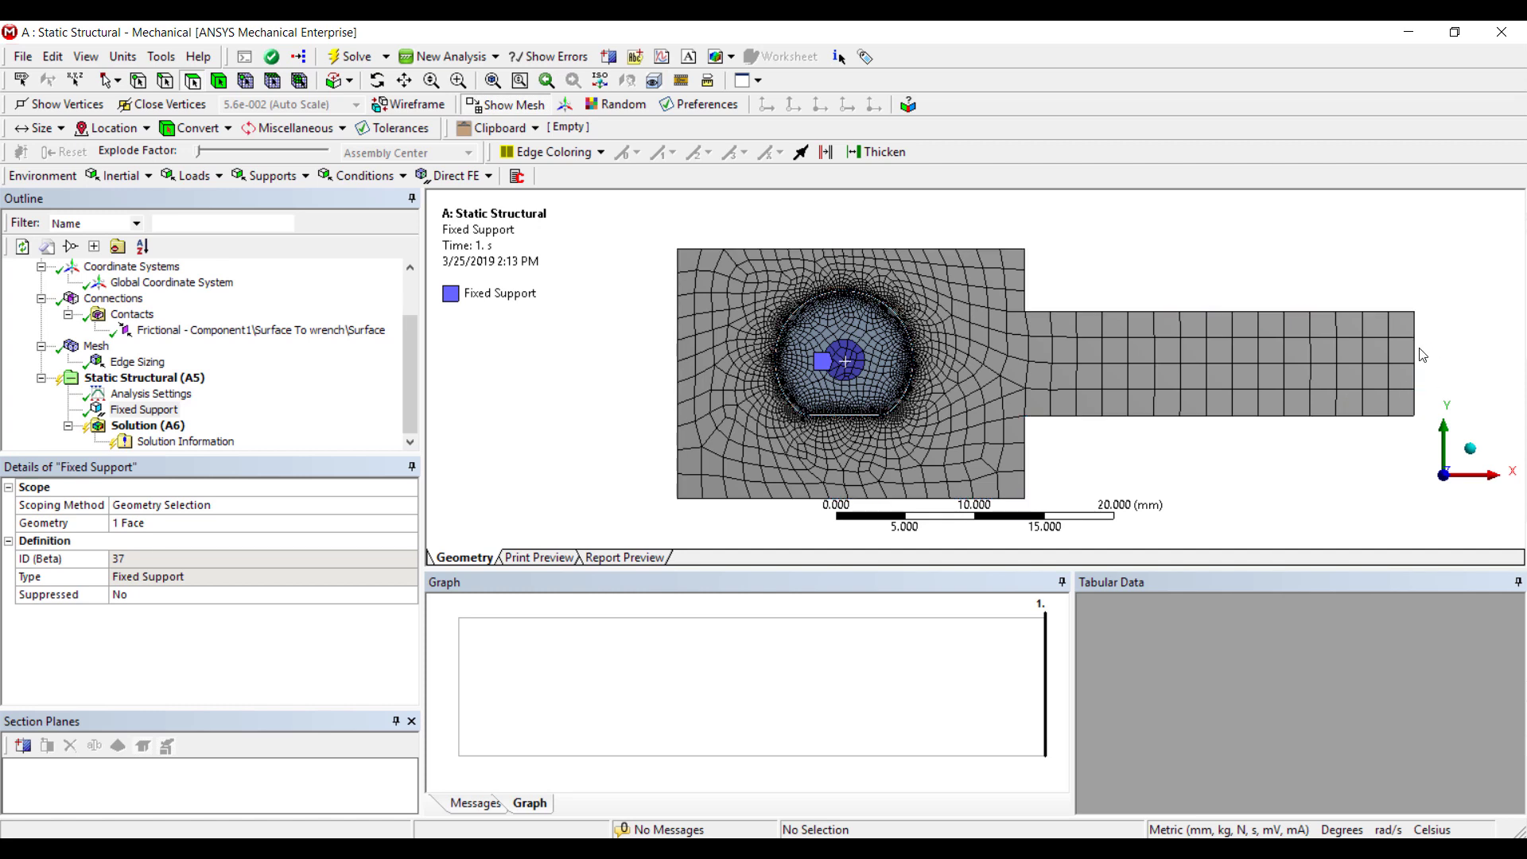
# Step: Add a Remote Displacement on the wrench's right end edge, located at the bolt-centre circle
pyautogui.click(165, 81)
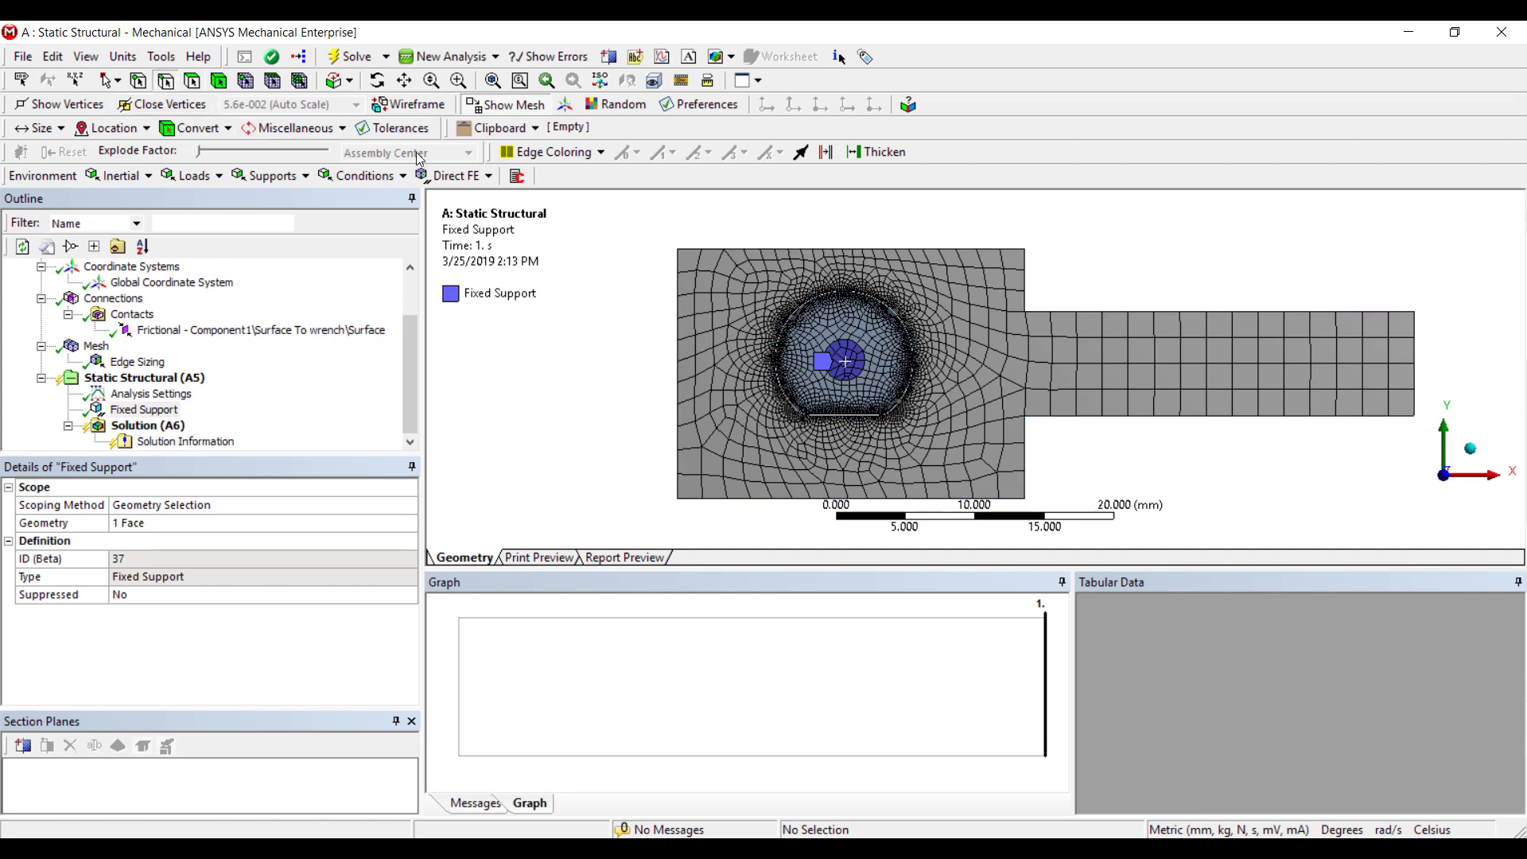
pyautogui.click(1421, 372)
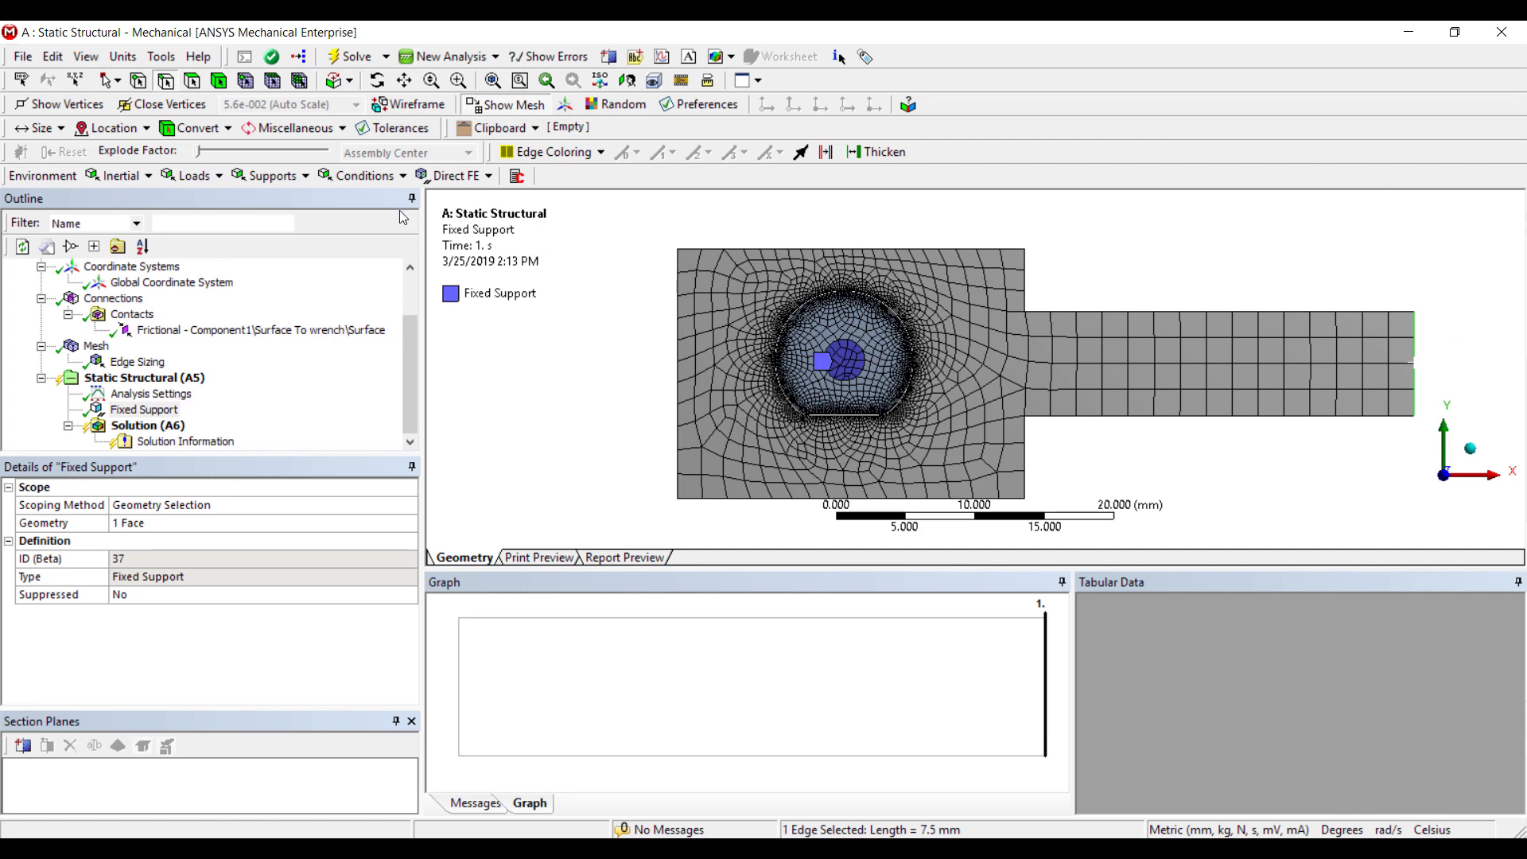
pyautogui.click(306, 178)
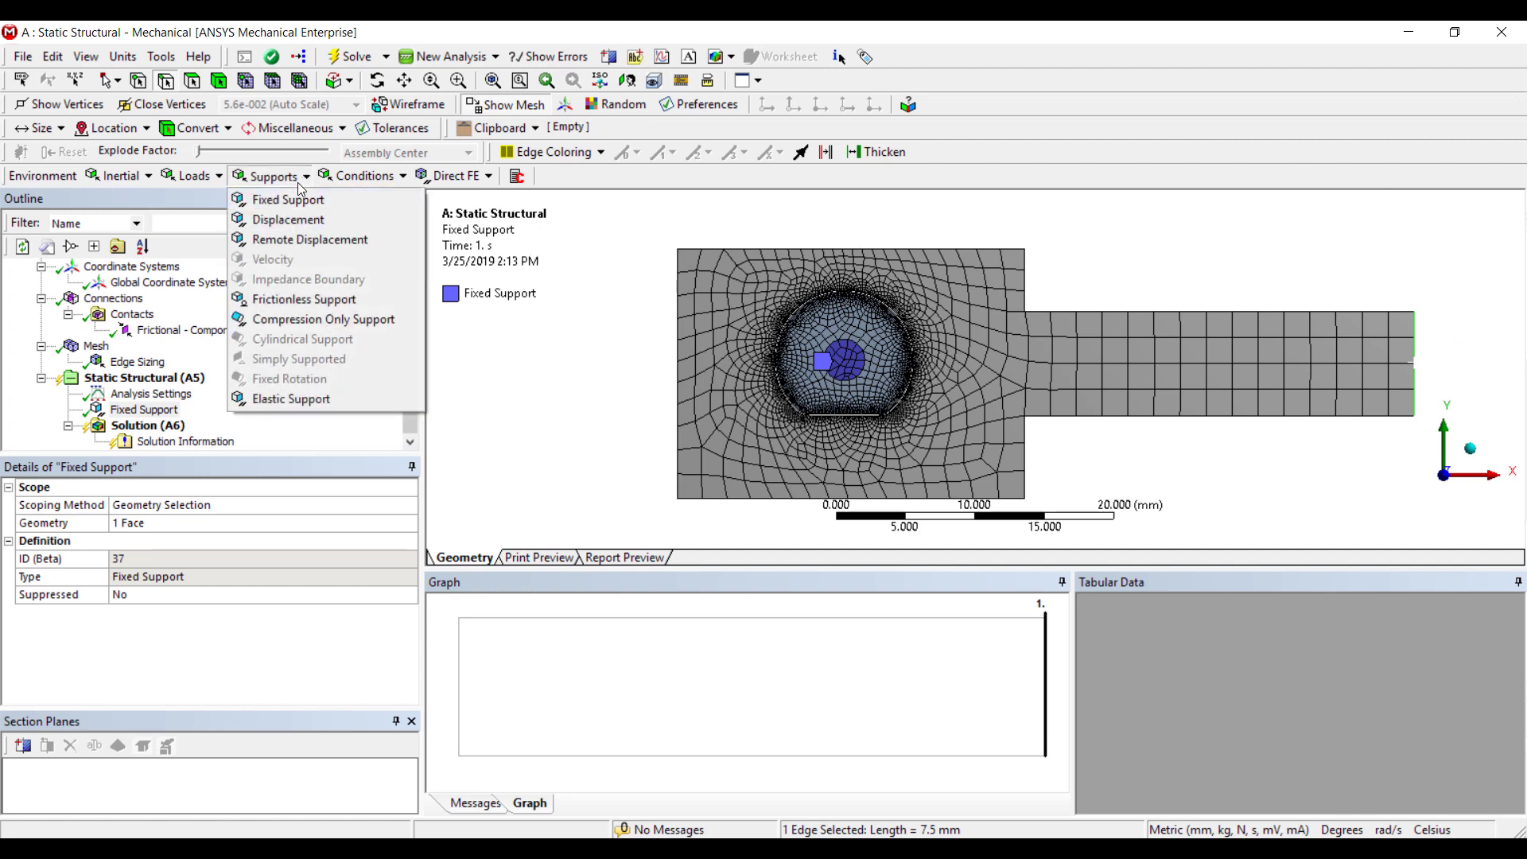
pyautogui.click(310, 240)
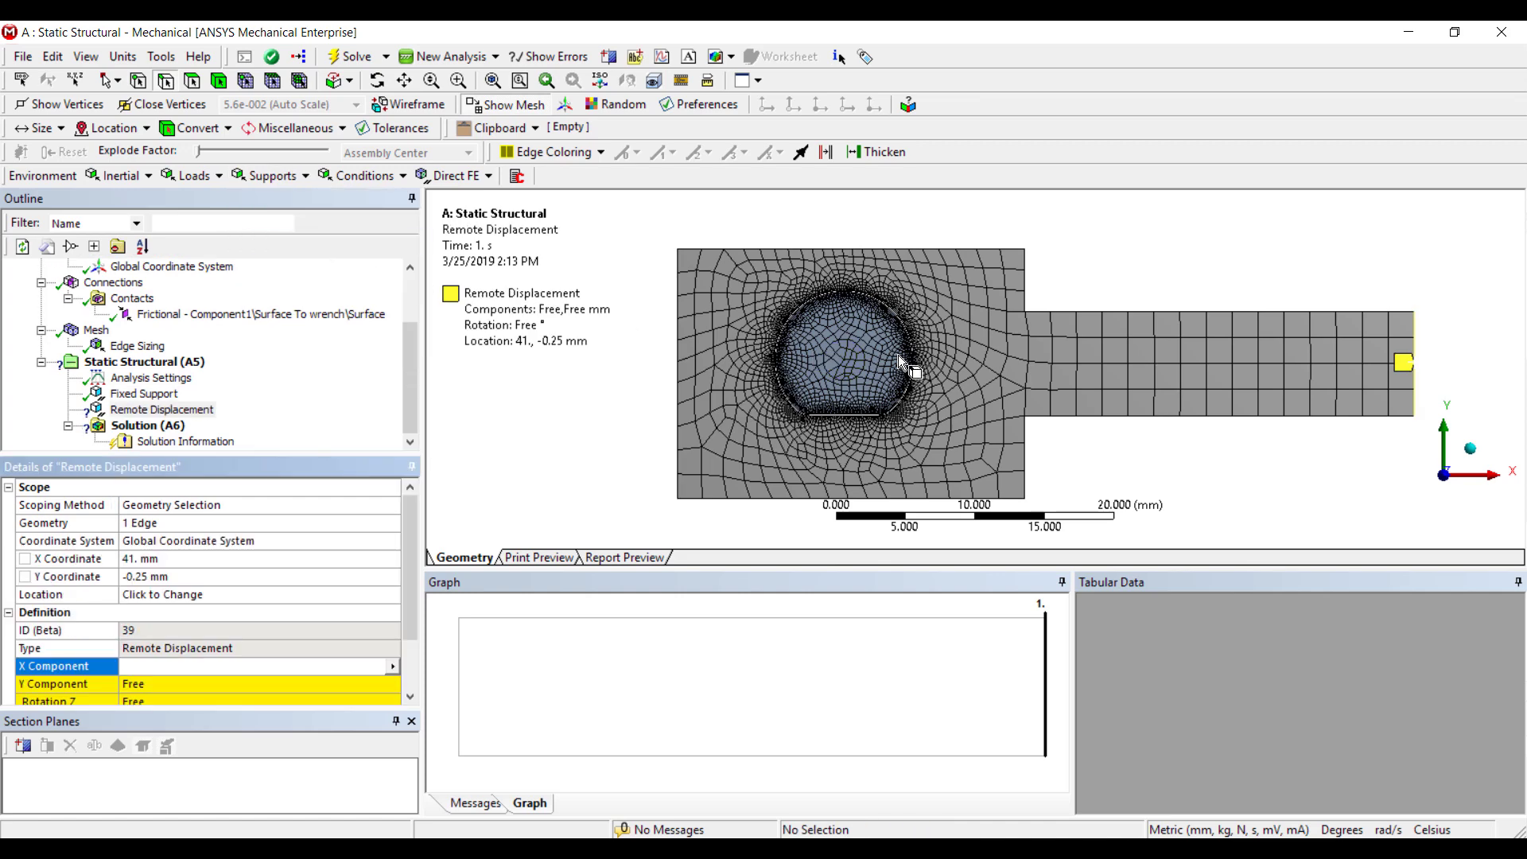
pyautogui.scroll(5, 939, 398)
pyautogui.scroll(-3, 911, 412)
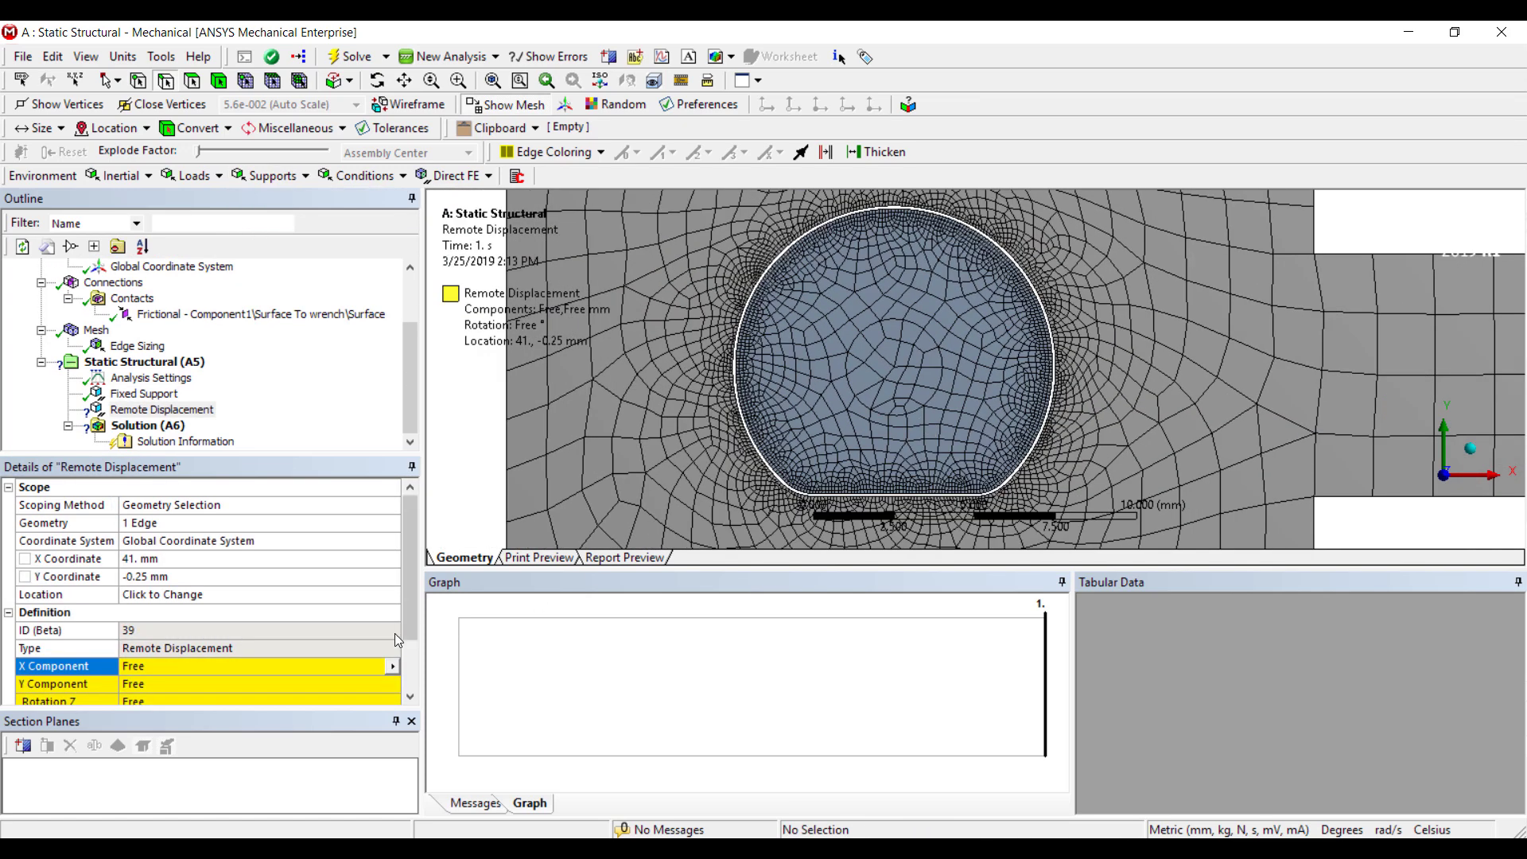
pyautogui.scroll(-1, 395, 640)
pyautogui.click(200, 548)
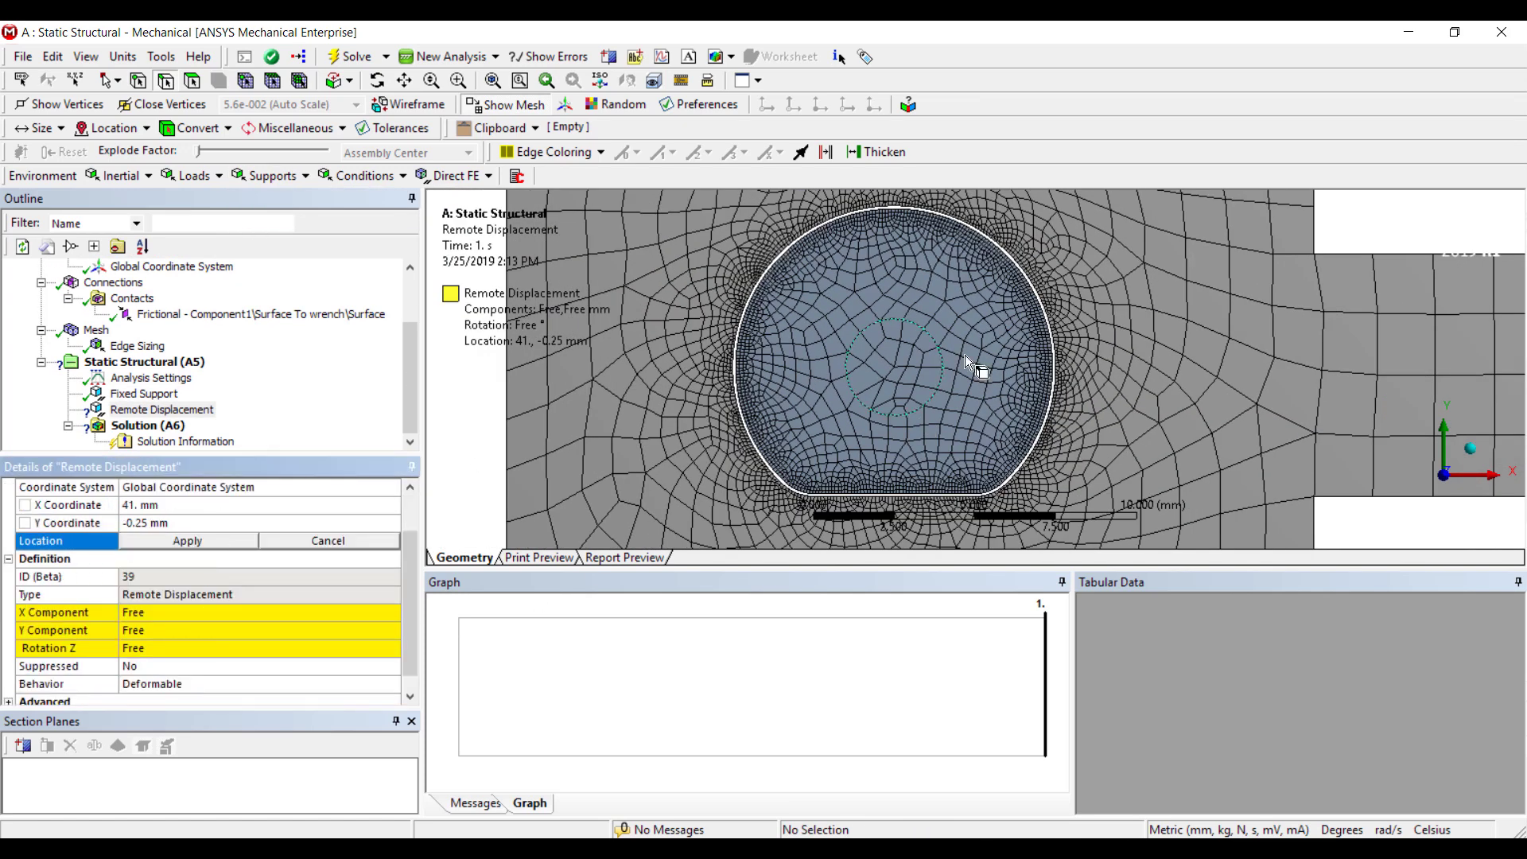
pyautogui.click(942, 350)
pyautogui.click(240, 547)
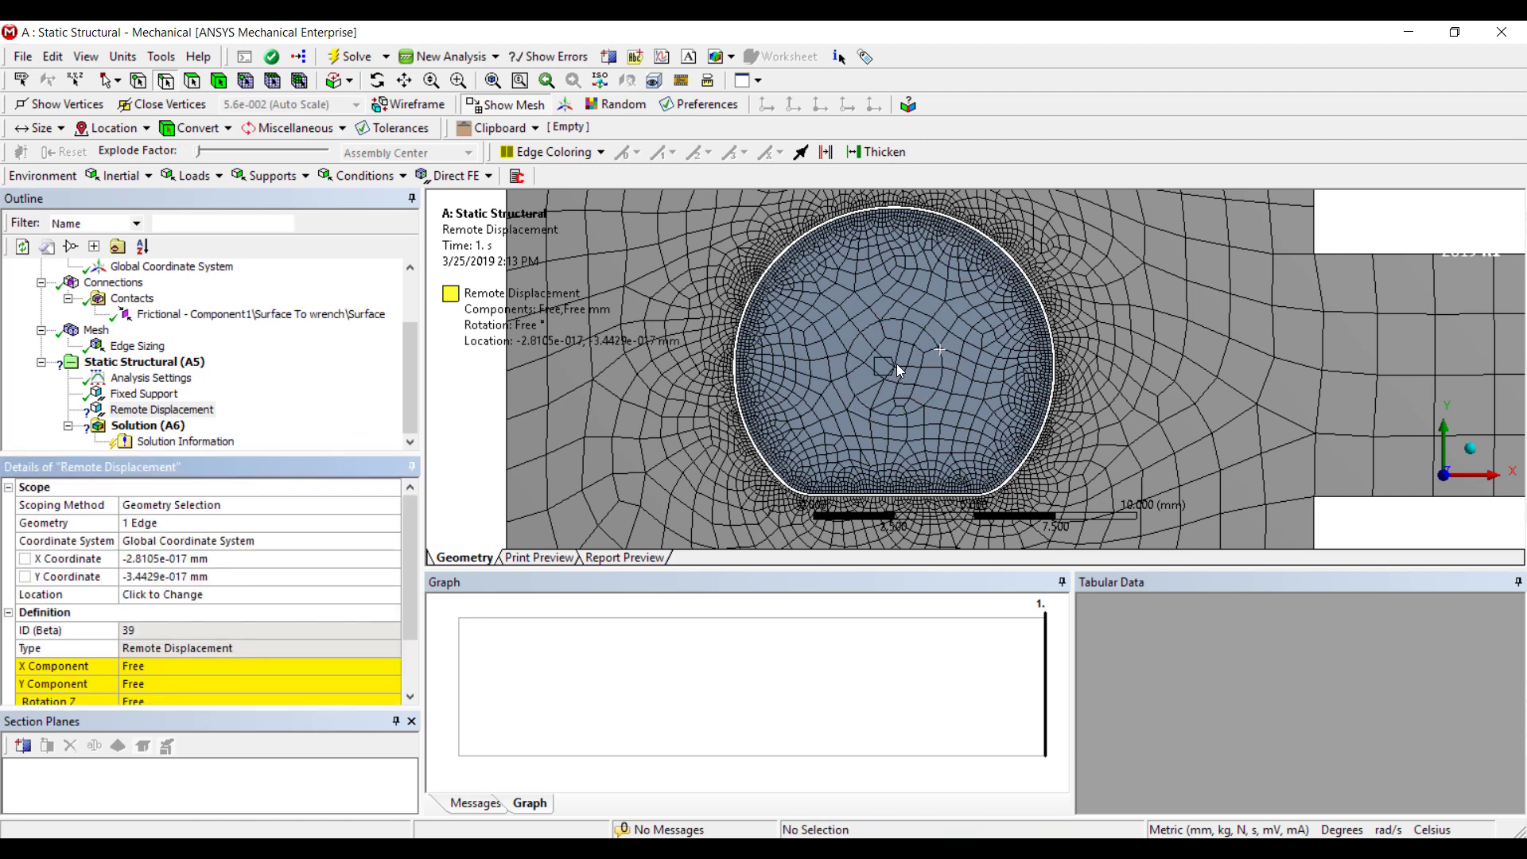
# Step: Set the remote displacement to Rotation Z 3°, X 0 and Y 0
pyautogui.scroll(-5, 895, 365)
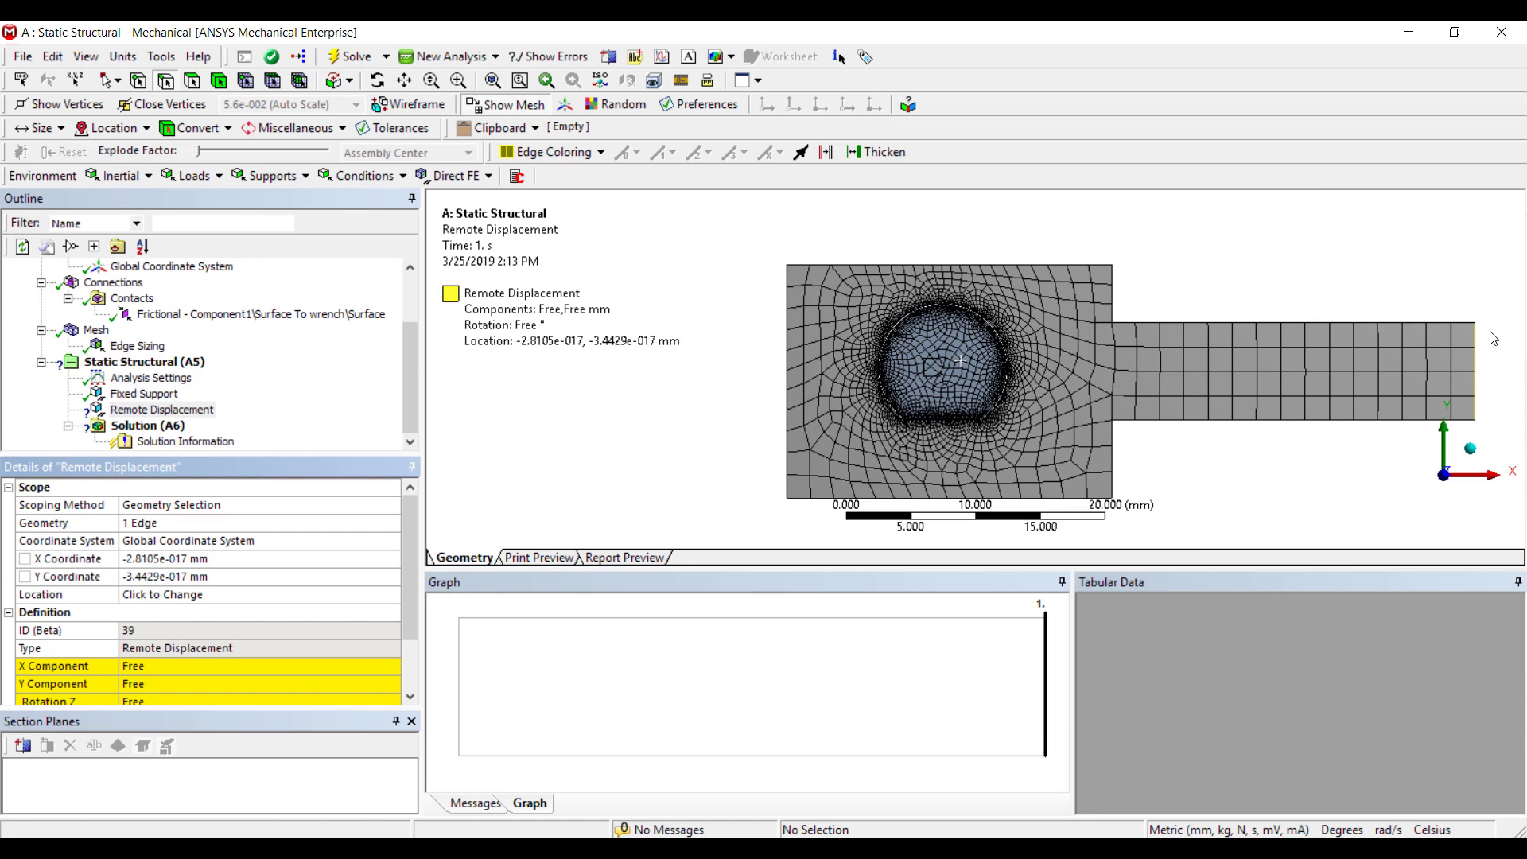
pyautogui.scroll(-1, 169, 671)
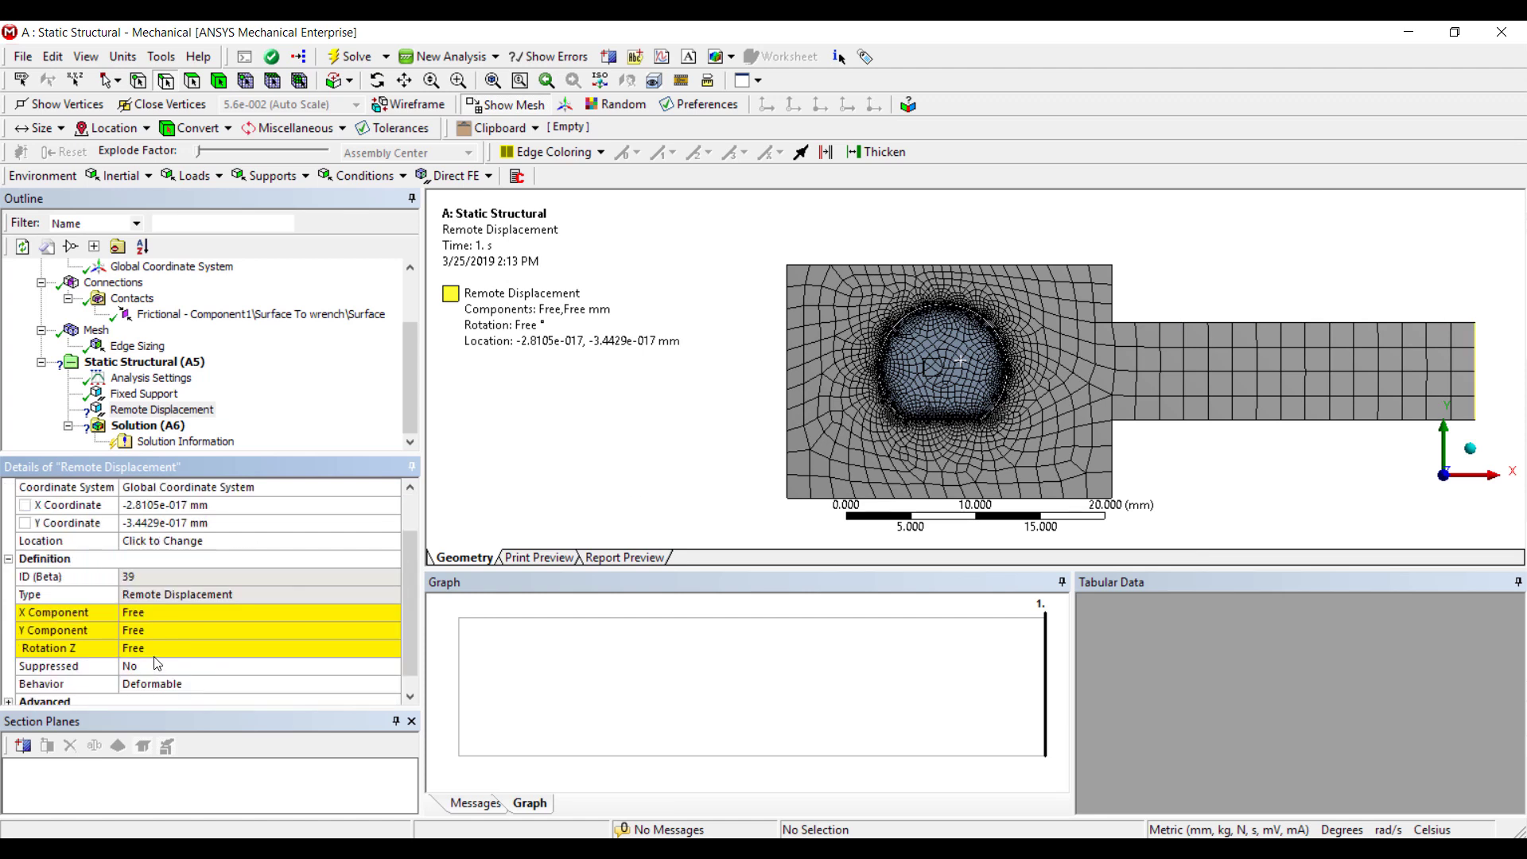
pyautogui.click(158, 648)
pyautogui.write('3')
pyautogui.press('Return')
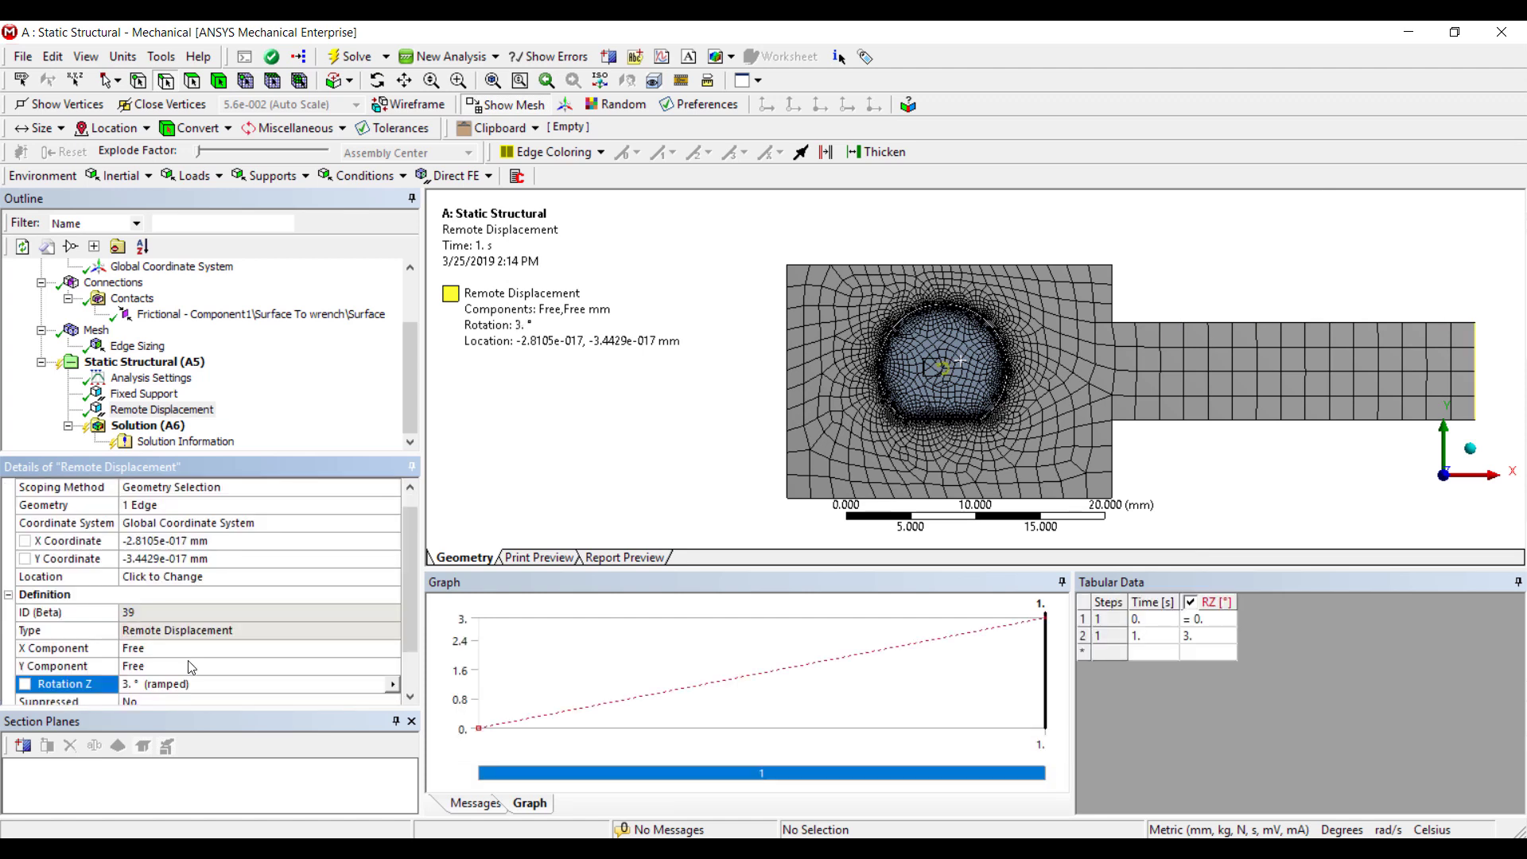
pyautogui.click(190, 649)
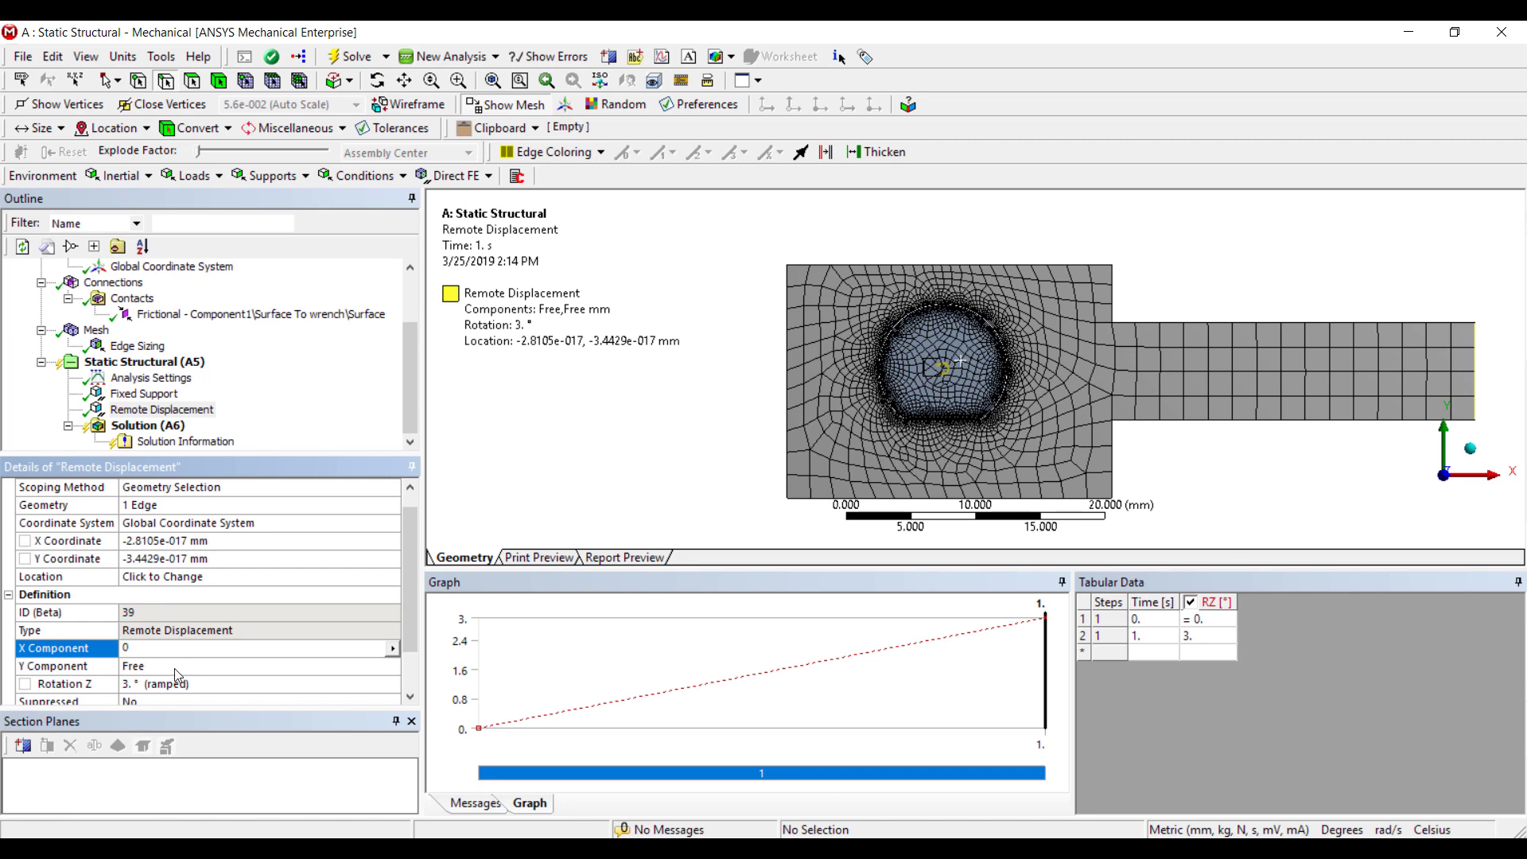
pyautogui.write('0')
pyautogui.press('Return')
pyautogui.click(176, 685)
pyautogui.write('0')
pyautogui.press('Return')
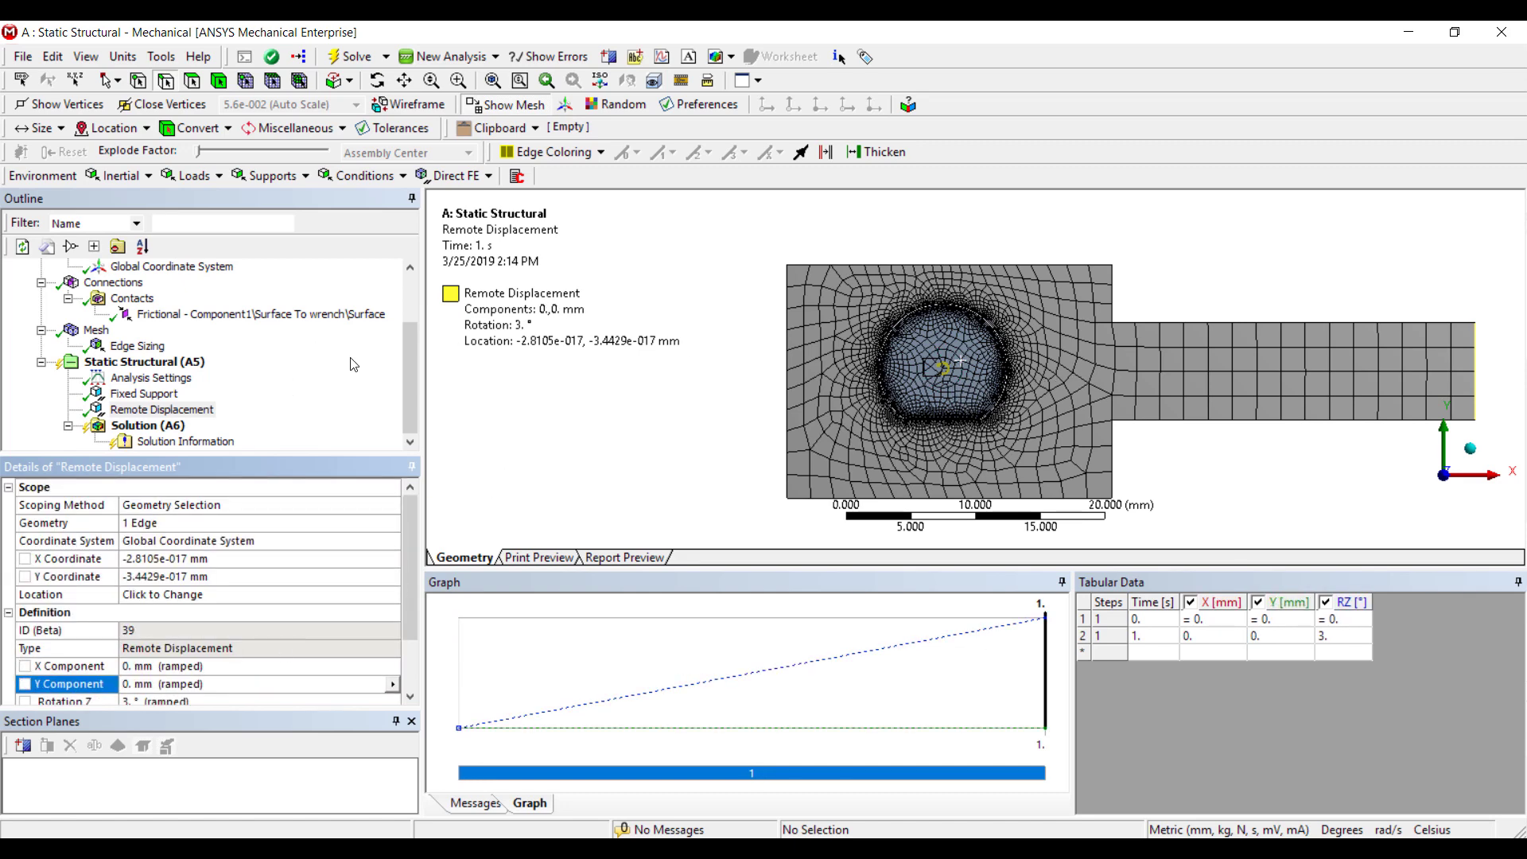
# Step: Solve the analysis and check the mesh statistics node count
pyautogui.click(147, 436)
pyautogui.rightClick(147, 436)
pyautogui.click(198, 469)
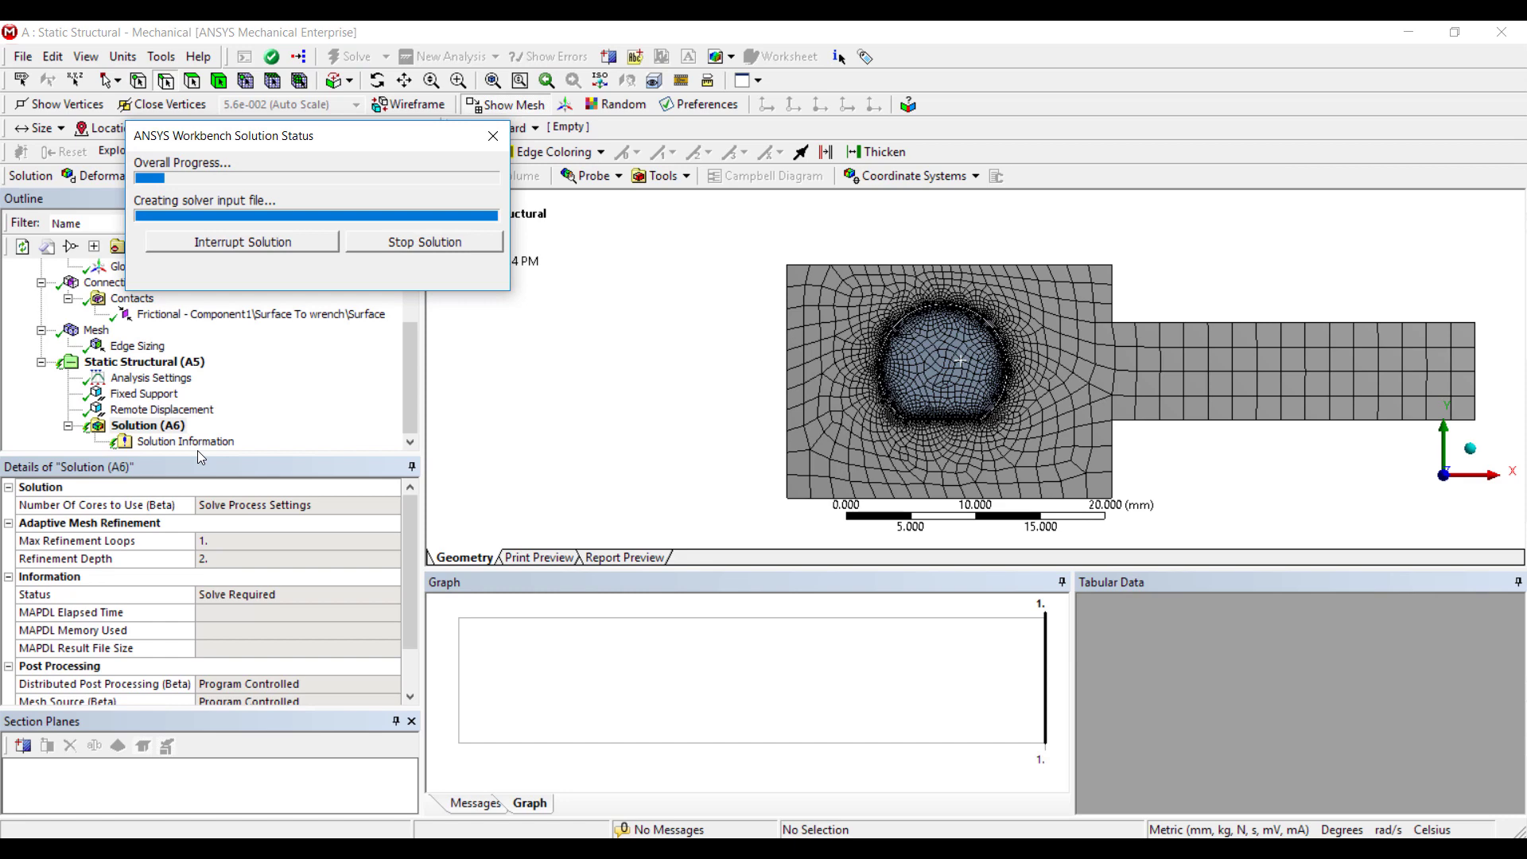
pyautogui.click(95, 333)
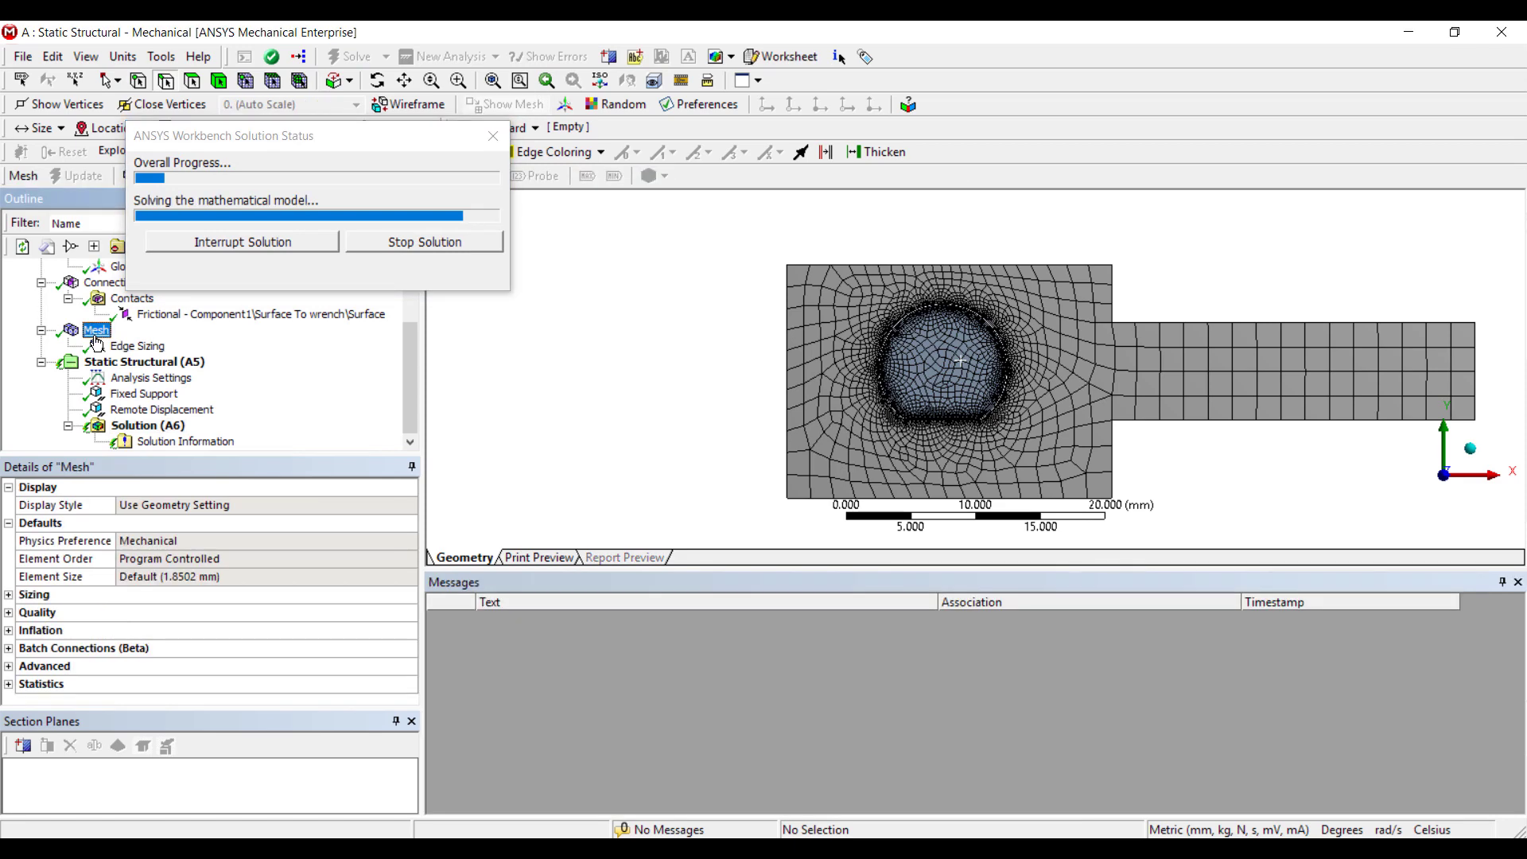
pyautogui.click(9, 684)
pyautogui.scroll(-1, 124, 684)
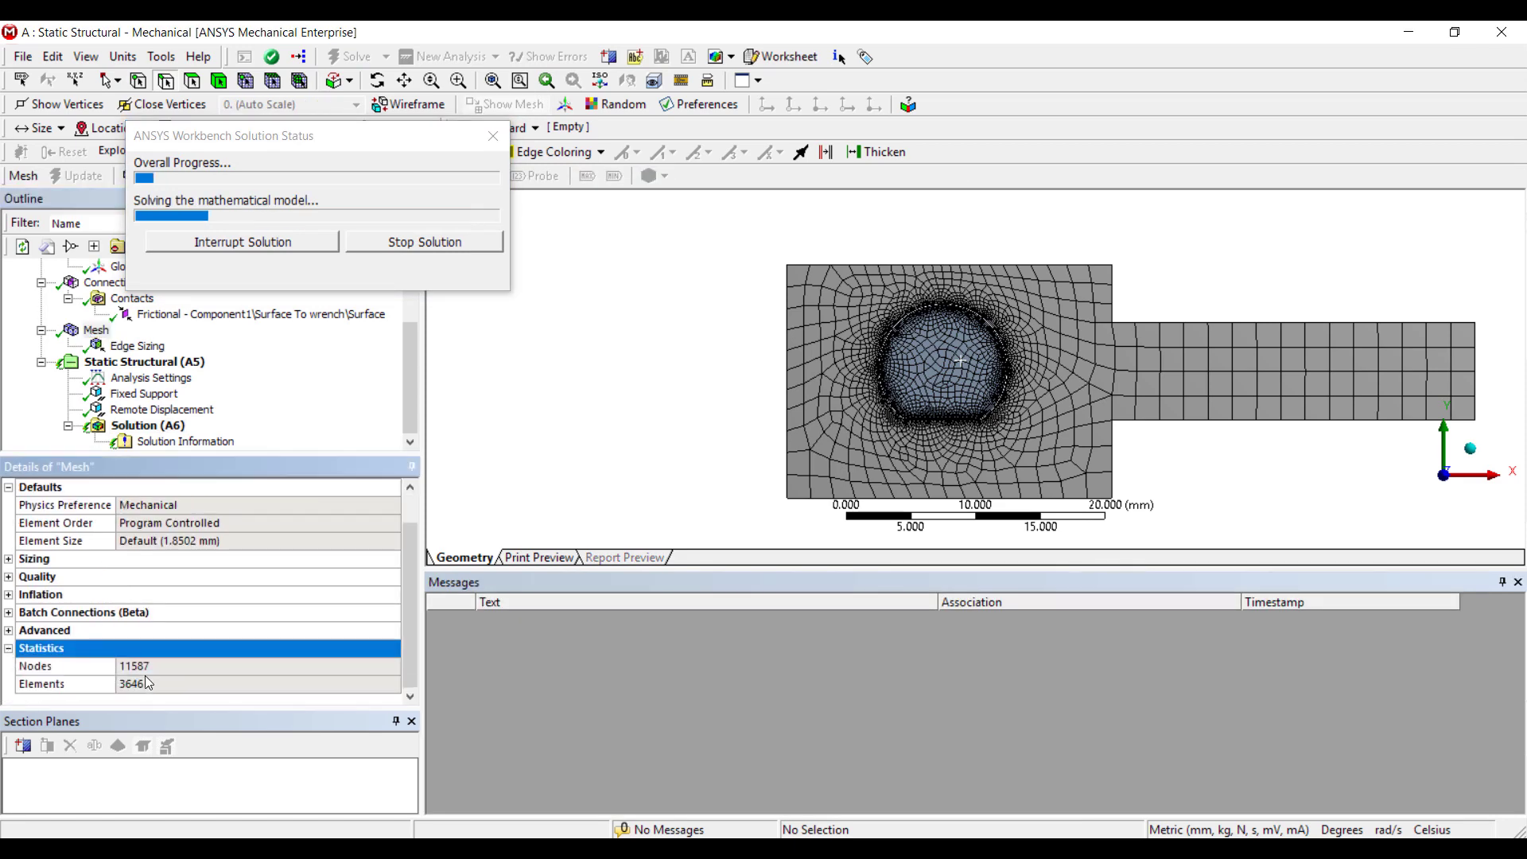
# Step: Show the Force Convergence chart as the Solution Information output
pyautogui.click(158, 442)
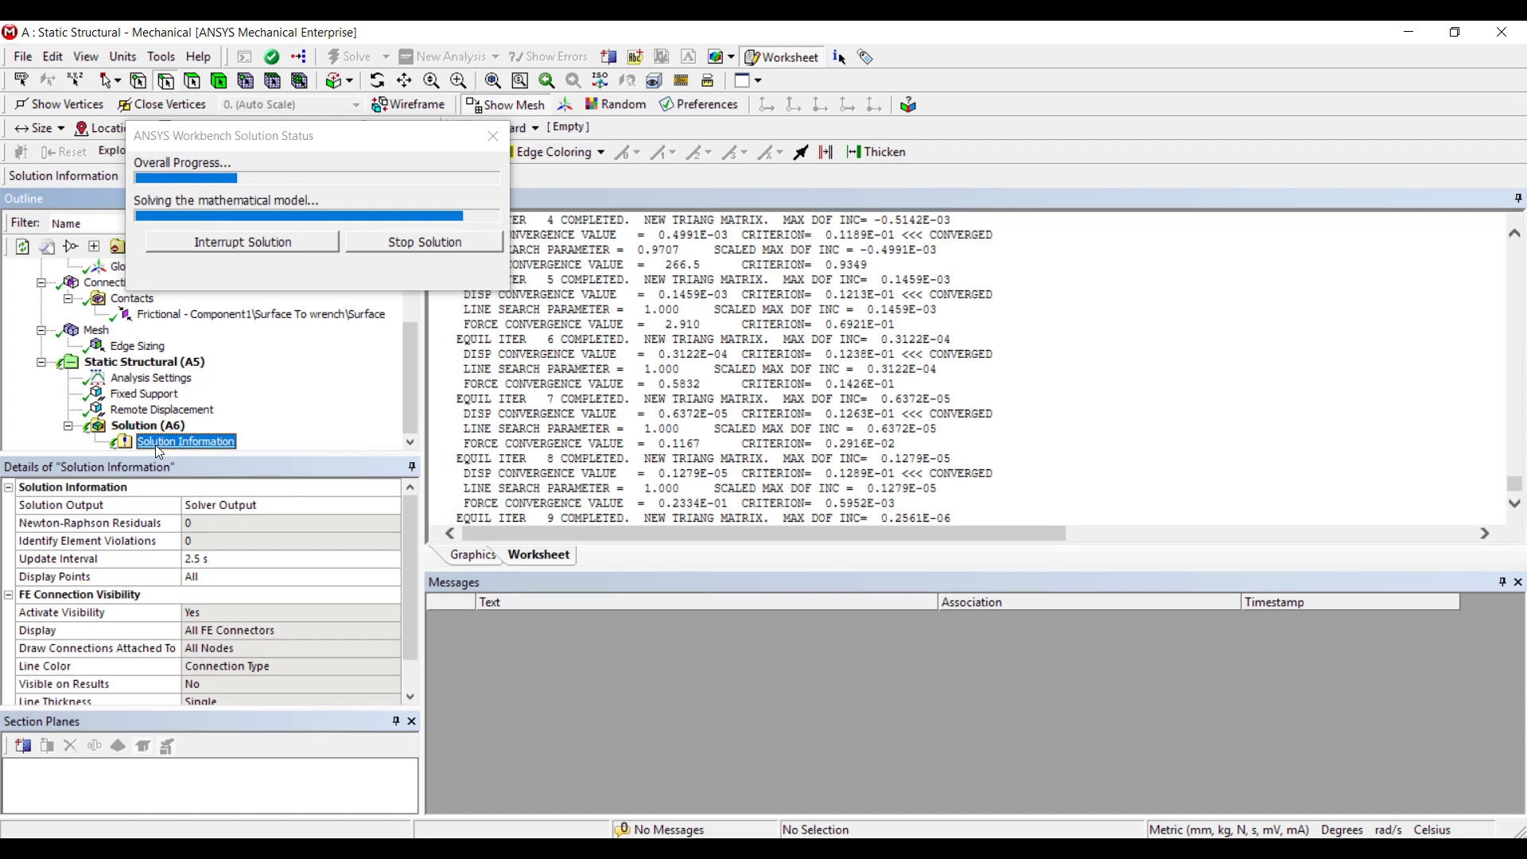
pyautogui.click(386, 504)
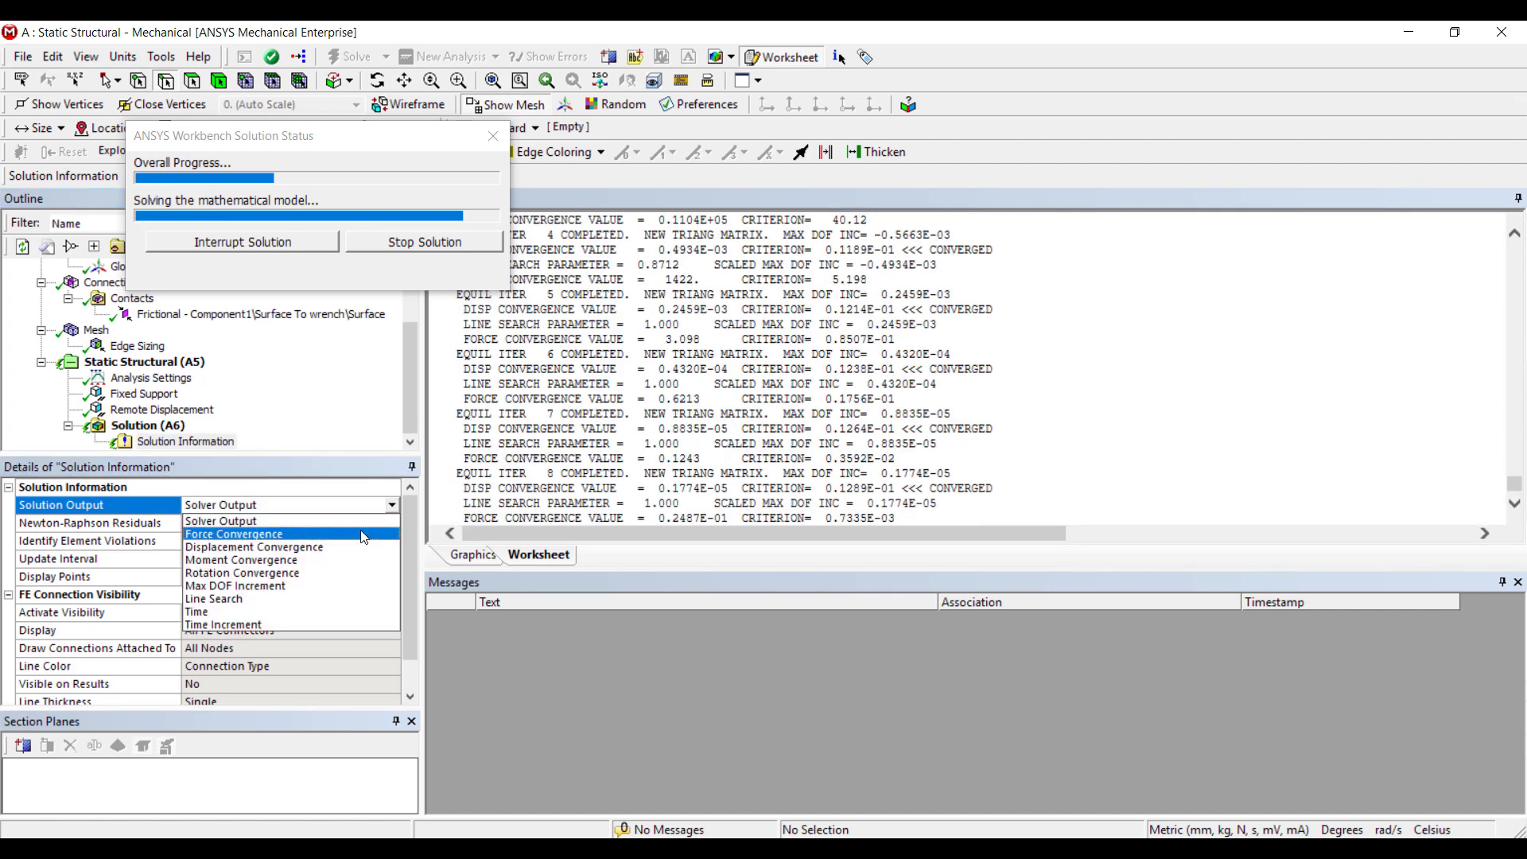
pyautogui.click(443, 518)
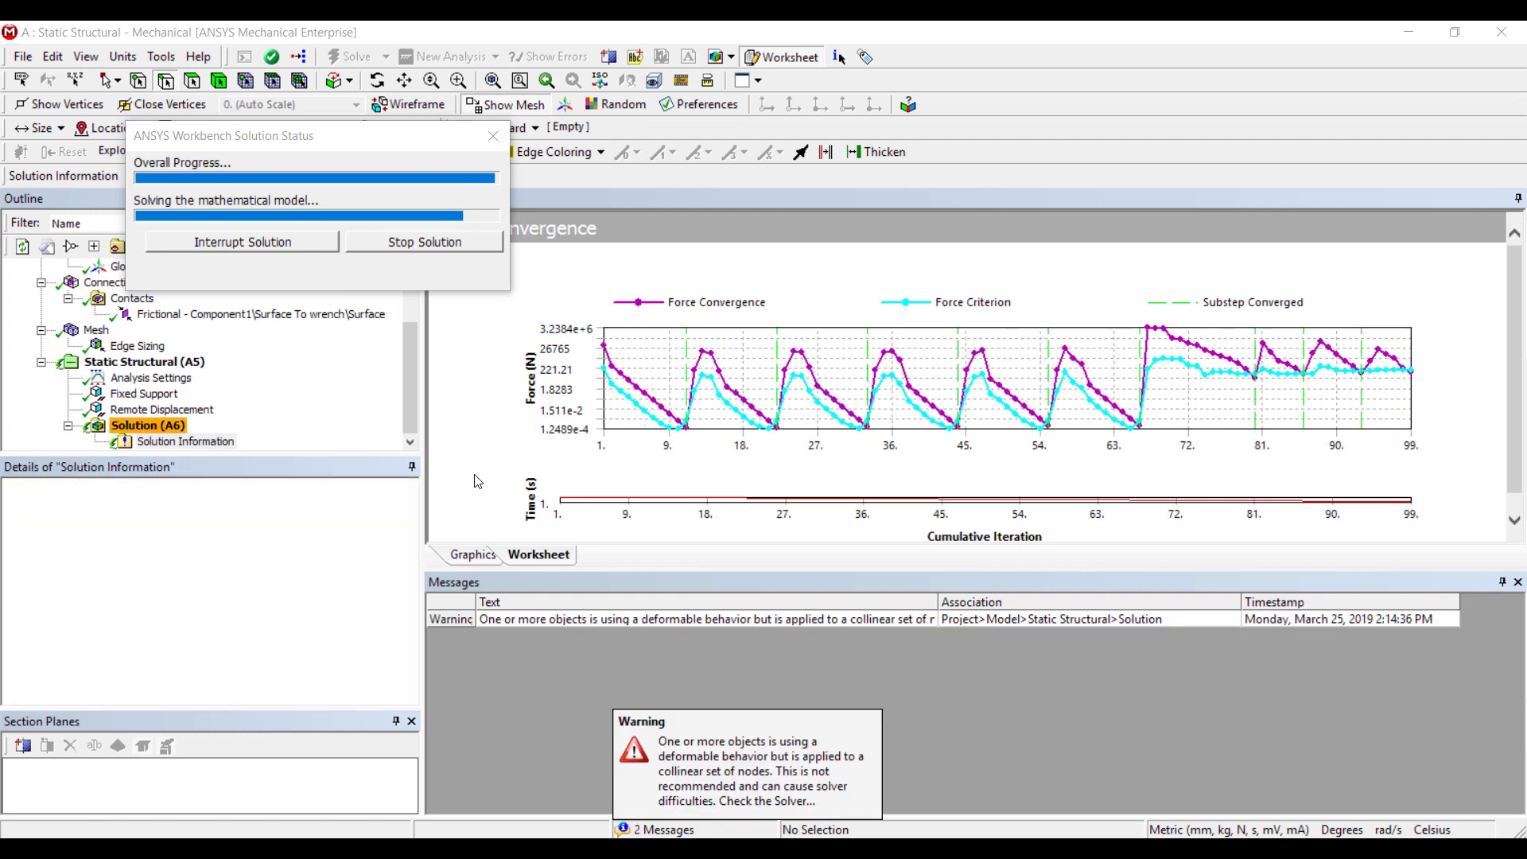
pyautogui.click(148, 426)
# Step: Insert and evaluate a Total Deformation result under Solution
pyautogui.rightClick(163, 432)
pyautogui.moveTo(238, 442)
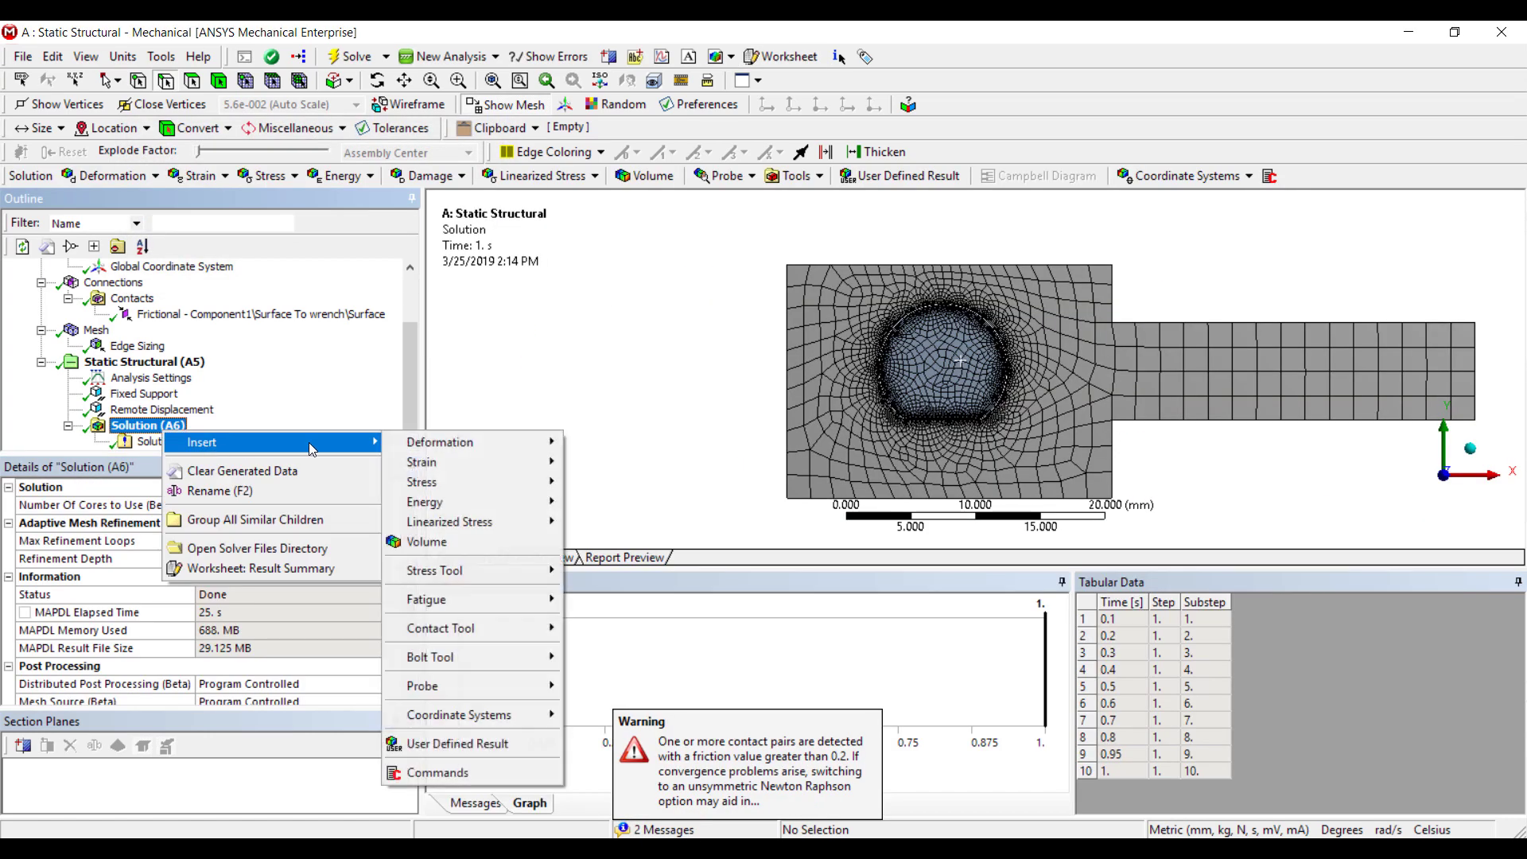
pyautogui.moveTo(477, 442)
pyautogui.click(593, 442)
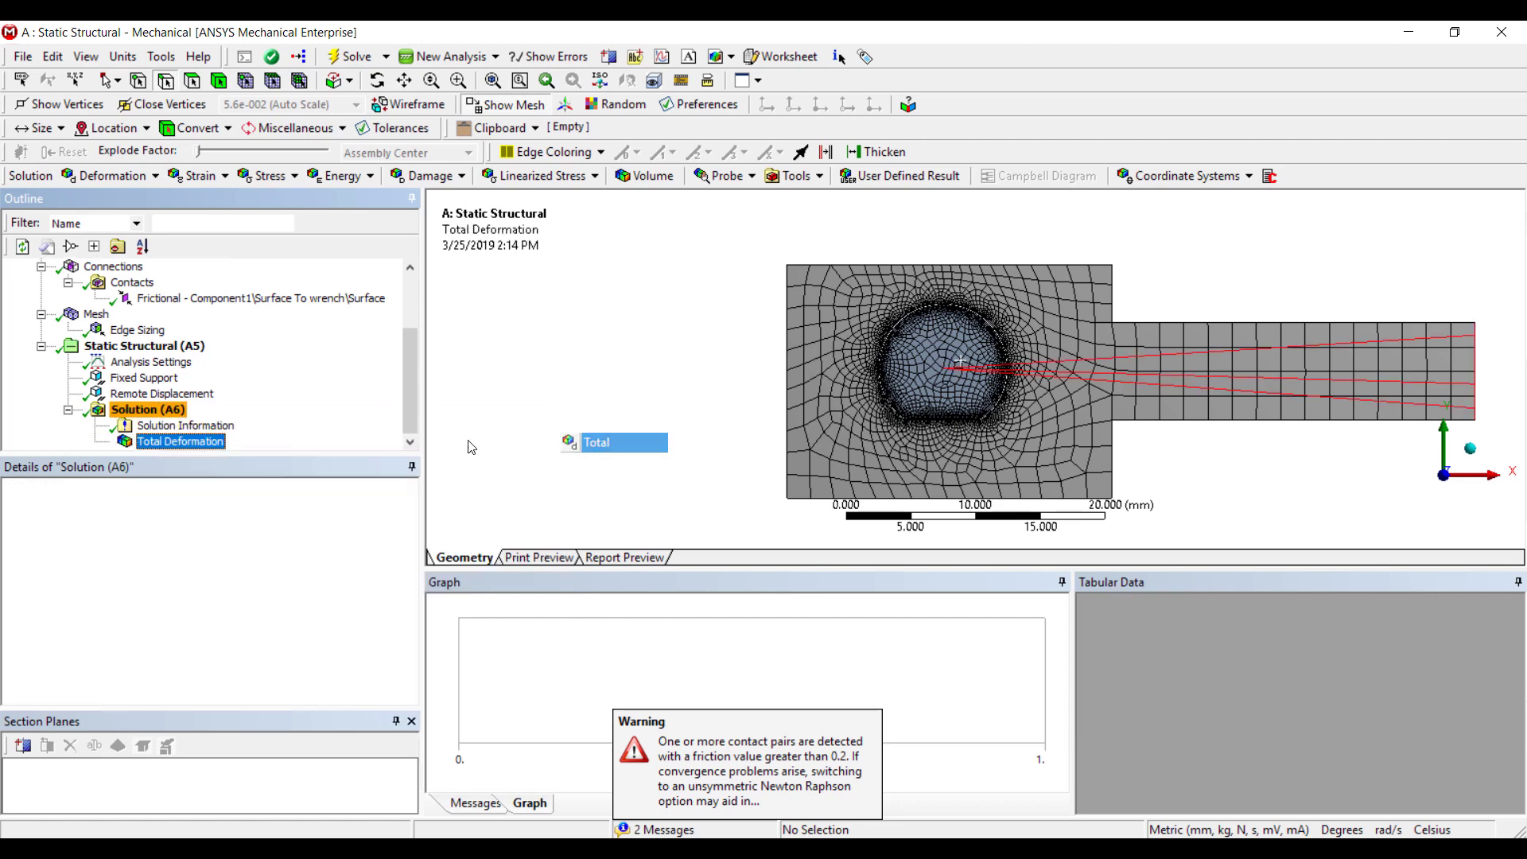
pyautogui.rightClick(180, 442)
pyautogui.click(274, 480)
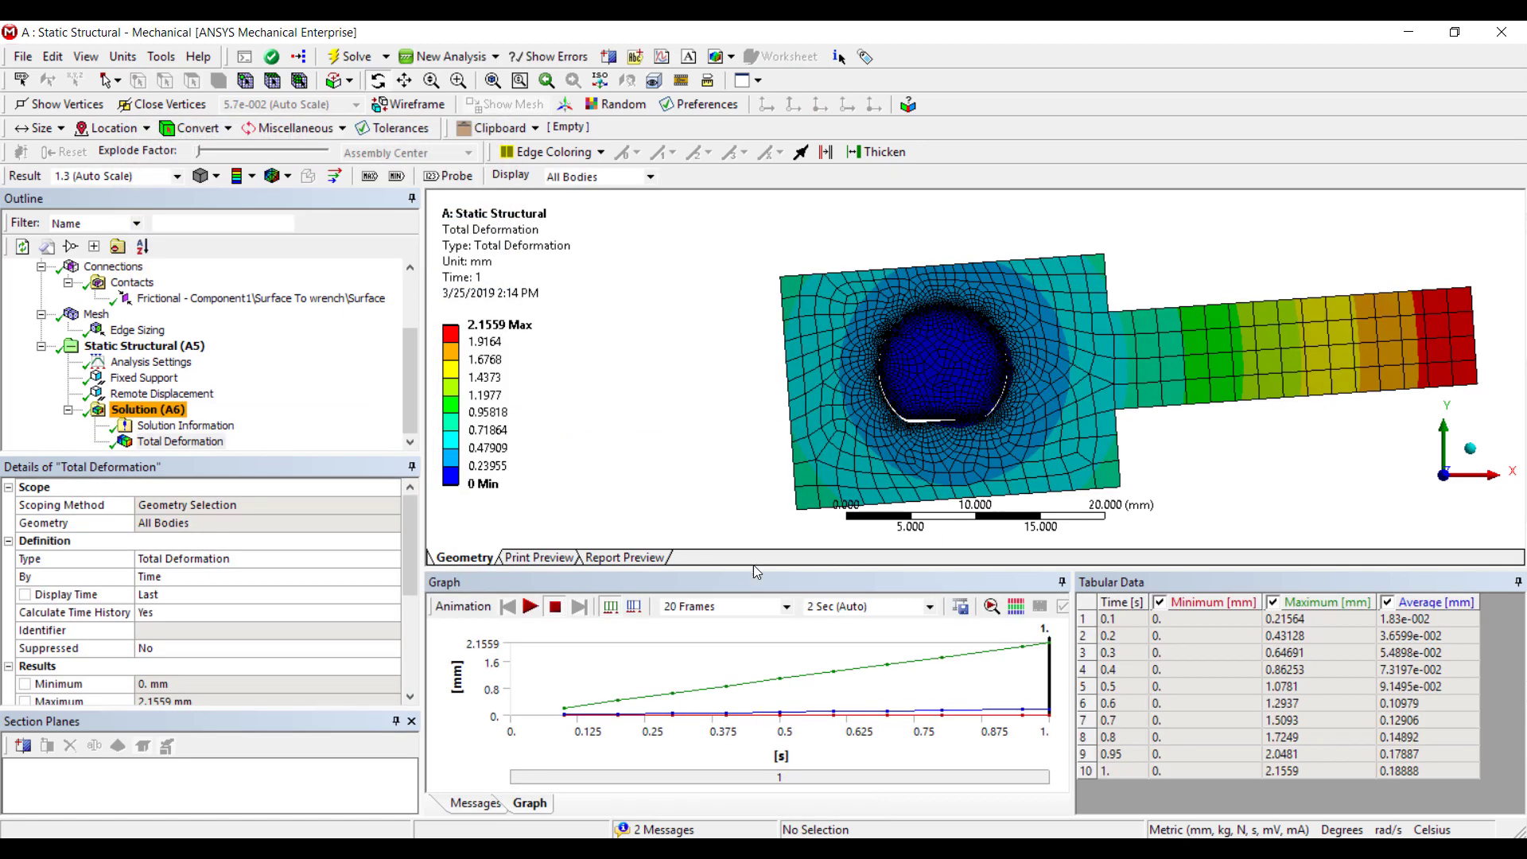
# Step: Animate the total deformation and zoom in on the bolt-hole gap tip
pyautogui.click(530, 607)
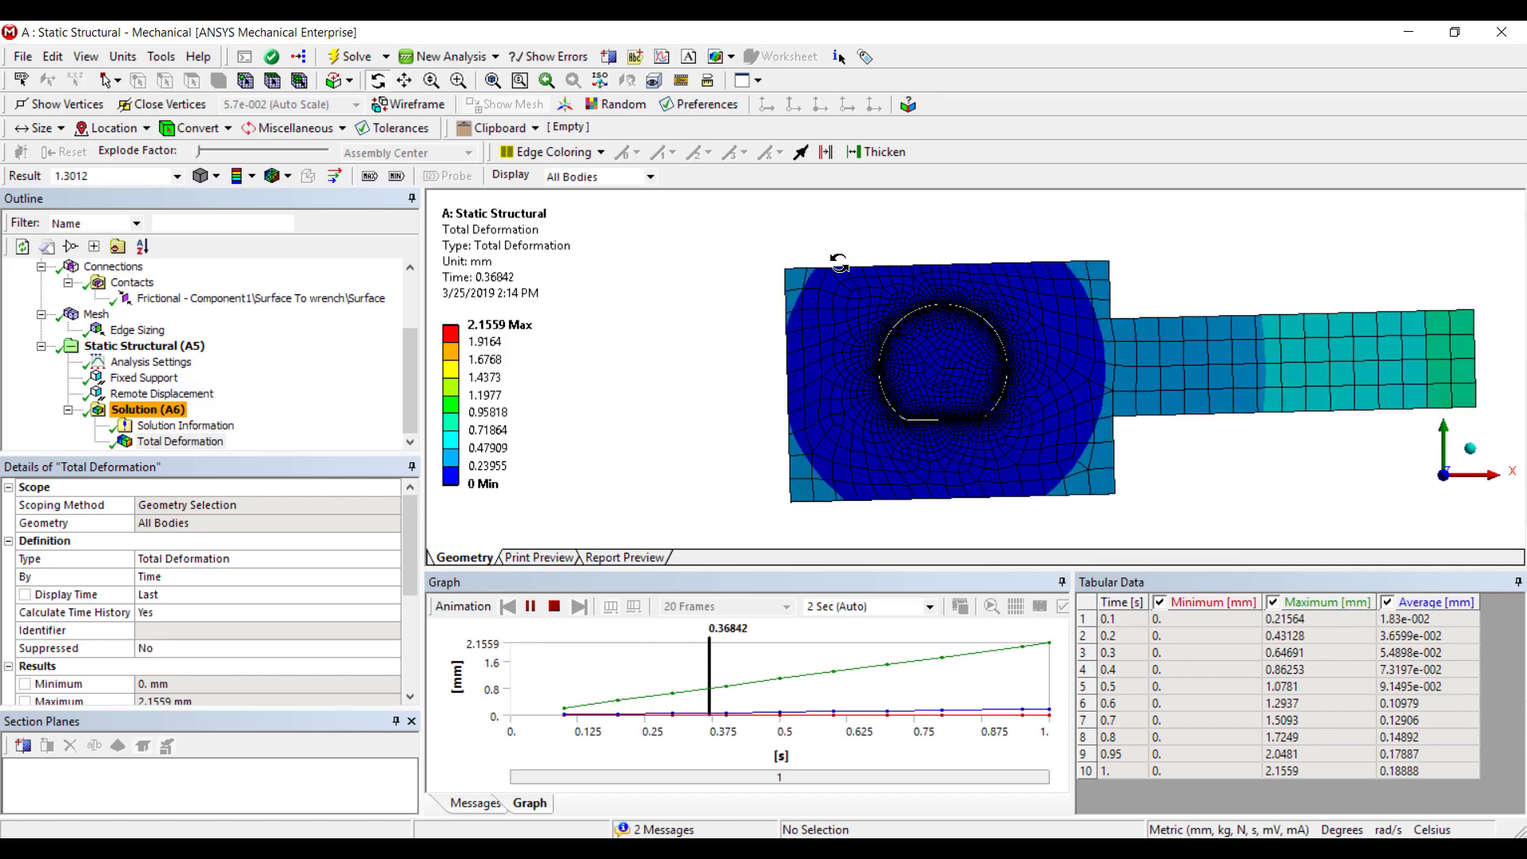
pyautogui.moveTo(1081, 486); pyautogui.dragTo(1073, 481)
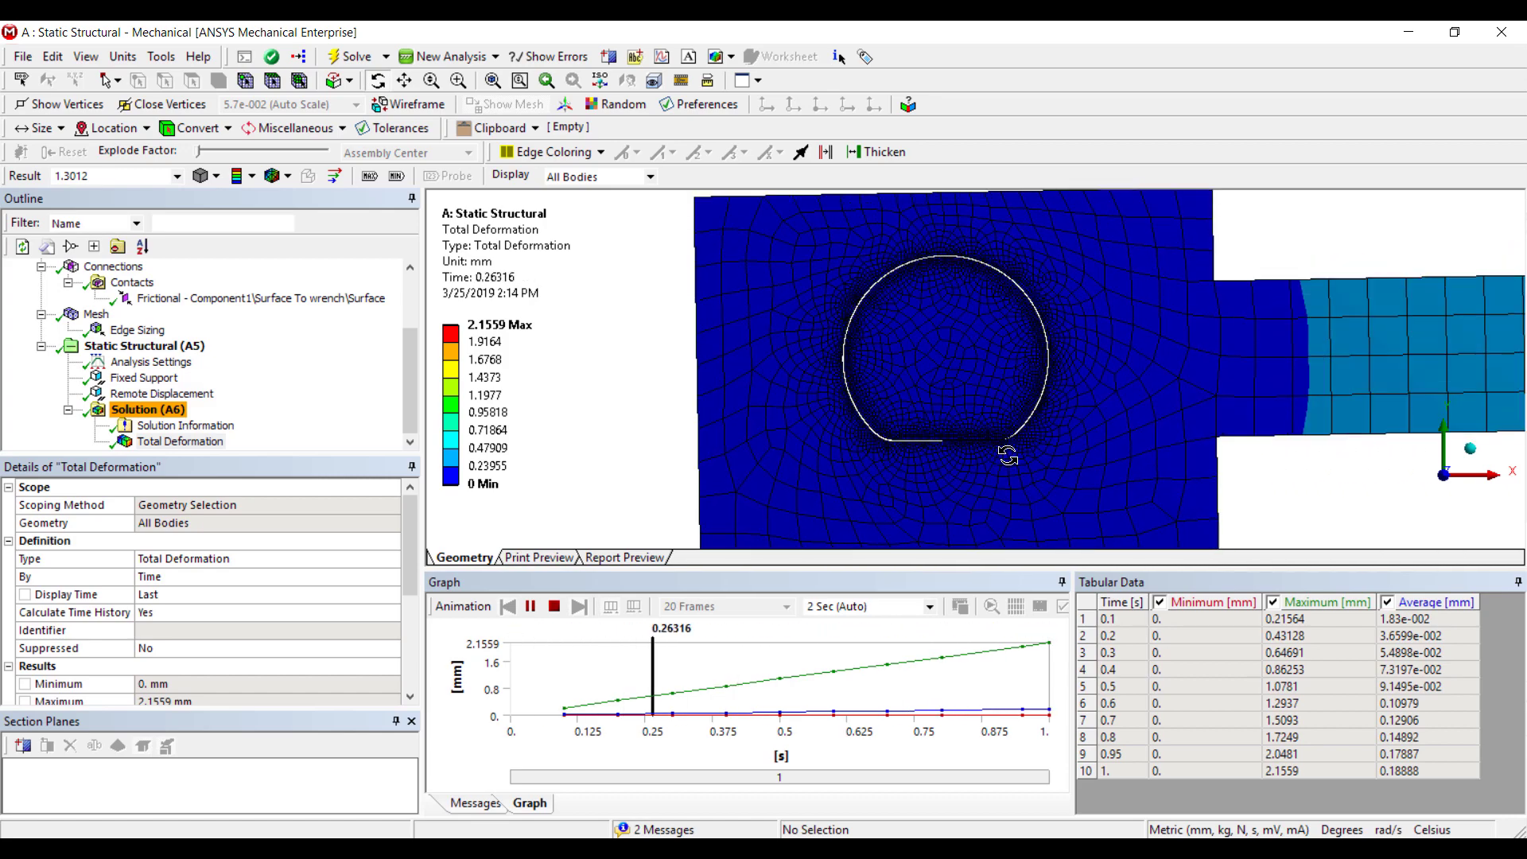
pyautogui.moveTo(1003, 426); pyautogui.dragTo(948, 429)
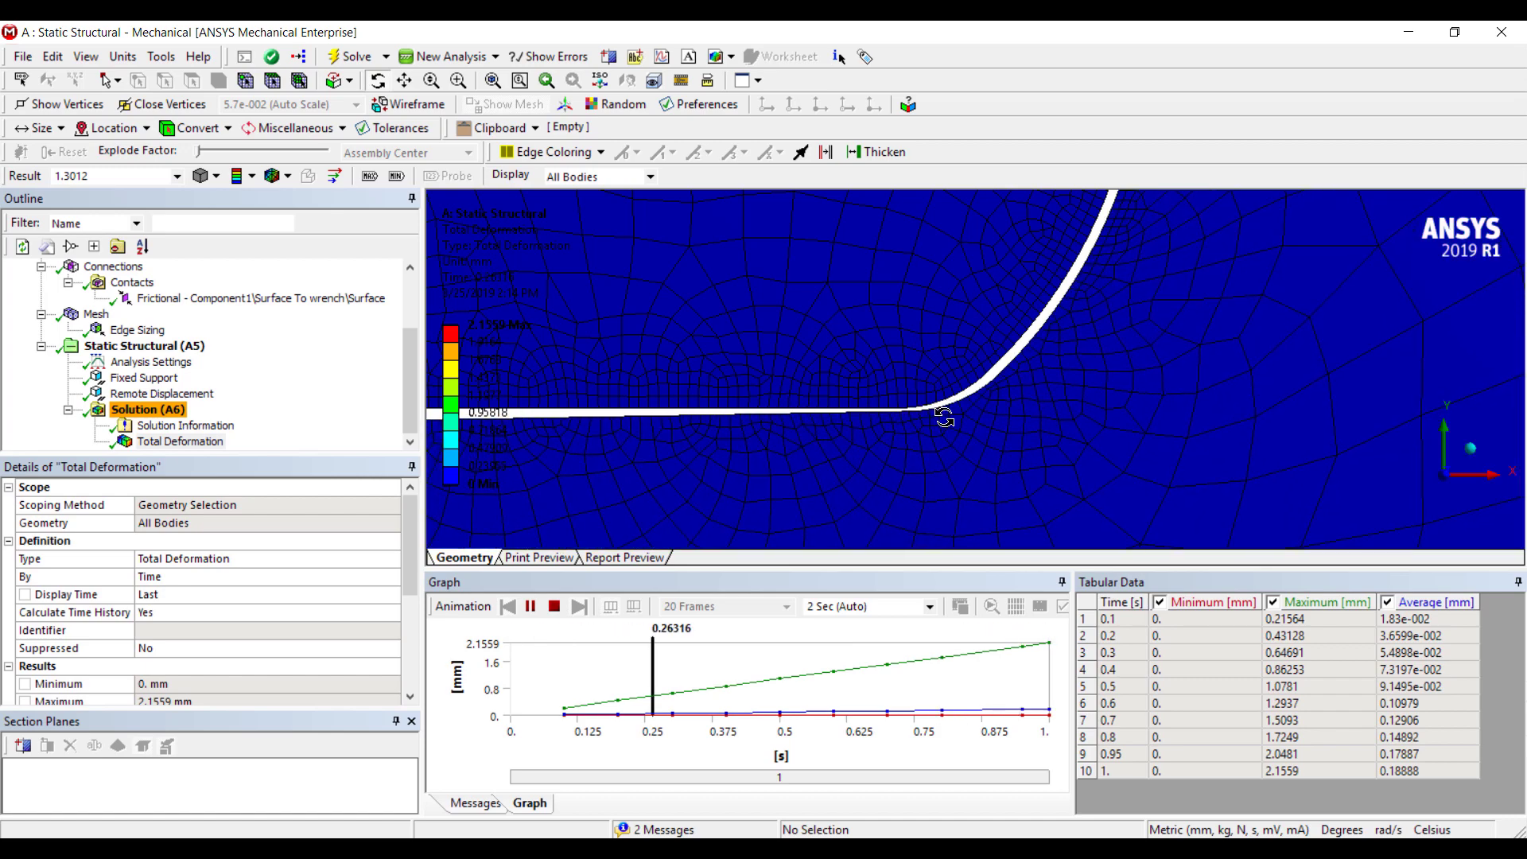
pyautogui.scroll(-5, 947, 404)
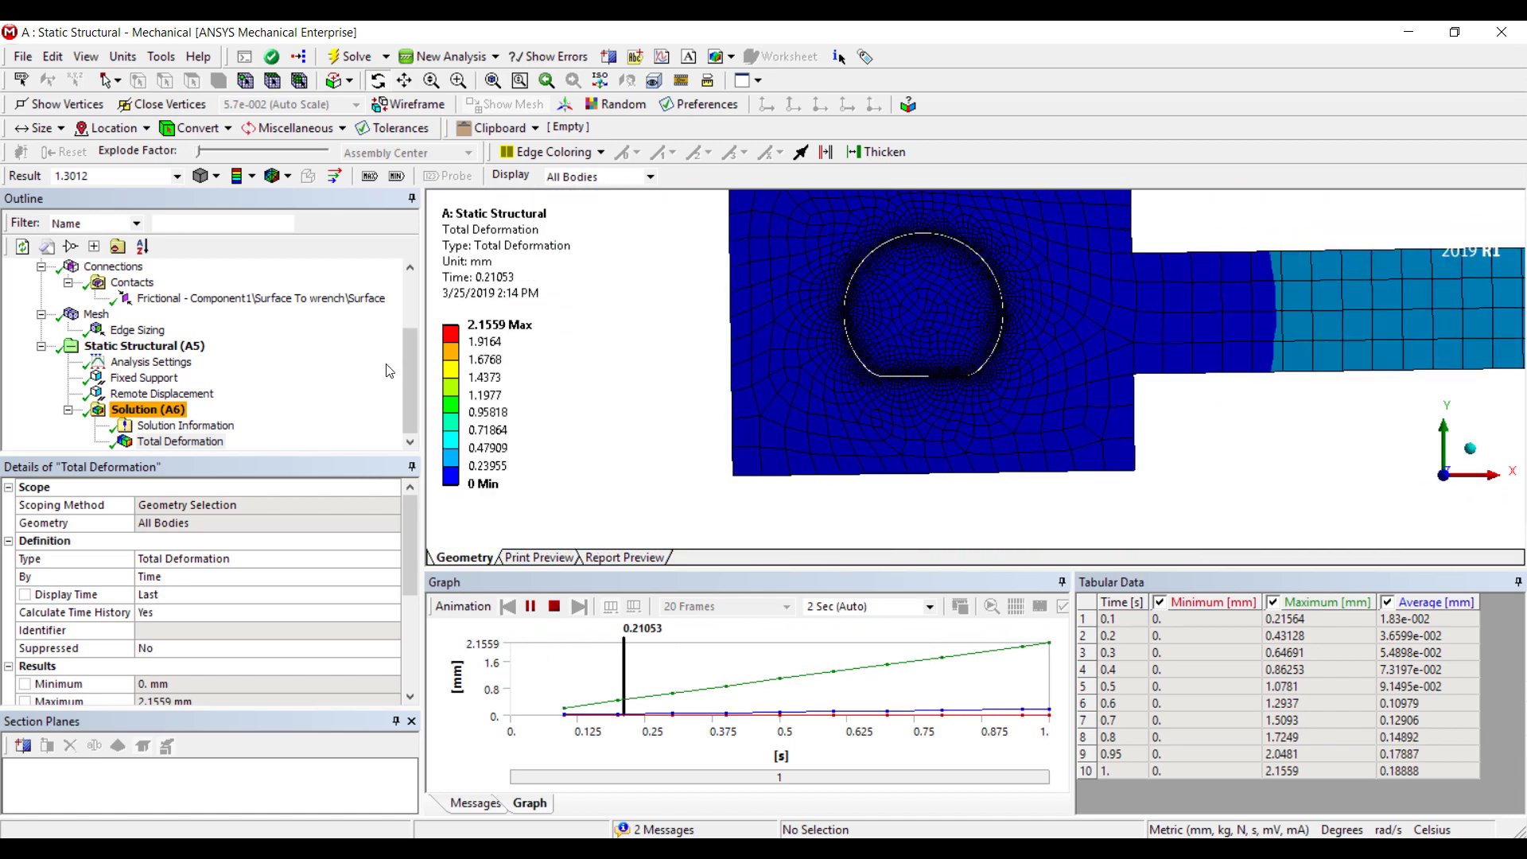
# Step: Insert an Equivalent (von-Mises) Stress result under Solution (A6) and evaluate all results
pyautogui.rightClick(161, 411)
pyautogui.moveTo(244, 427)
pyautogui.moveTo(477, 467)
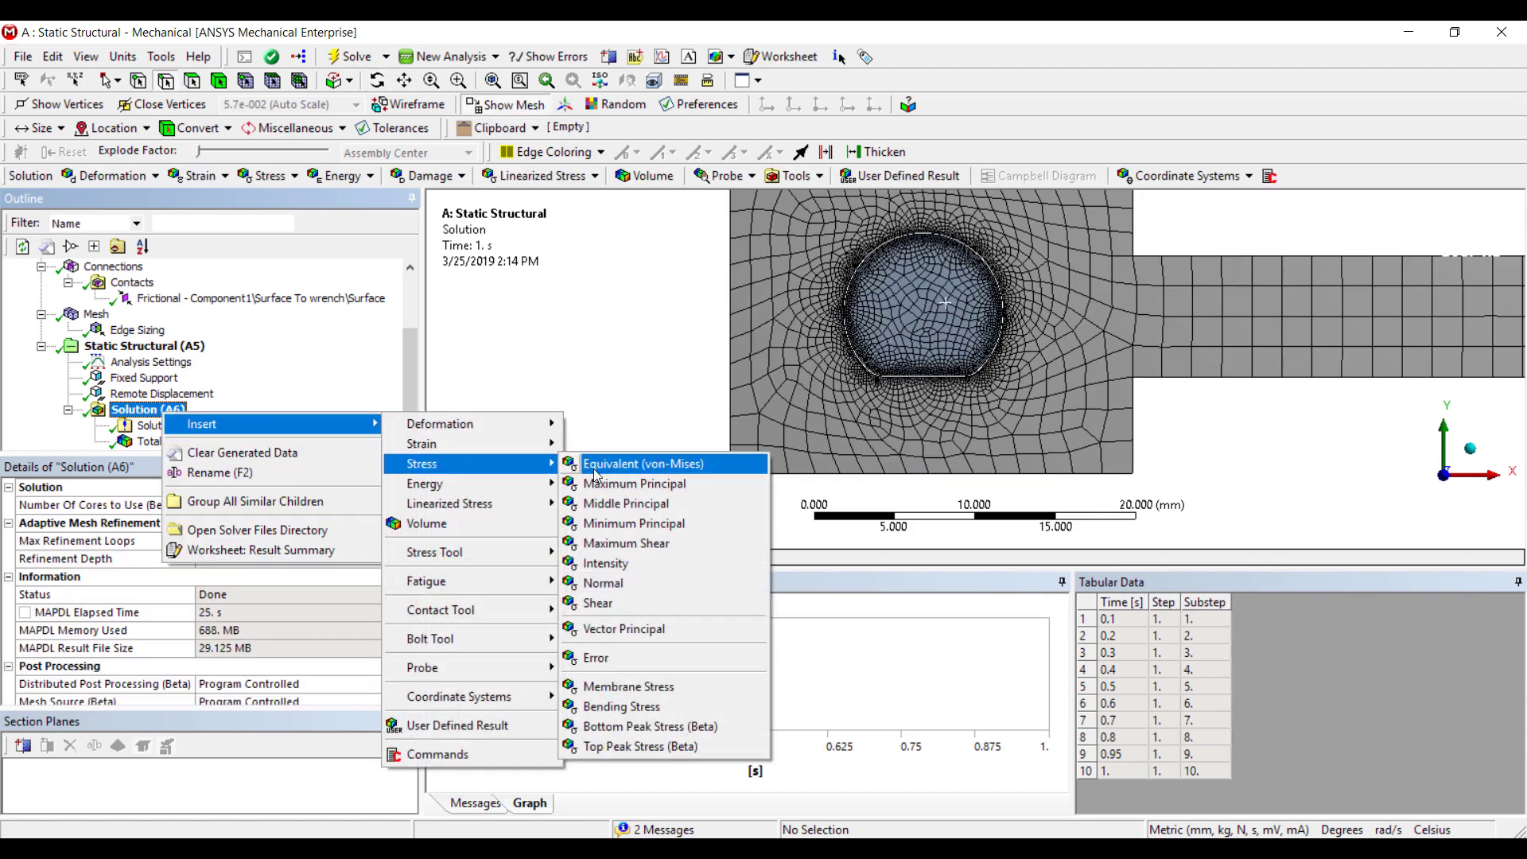
pyautogui.click(636, 463)
pyautogui.rightClick(169, 442)
pyautogui.click(195, 483)
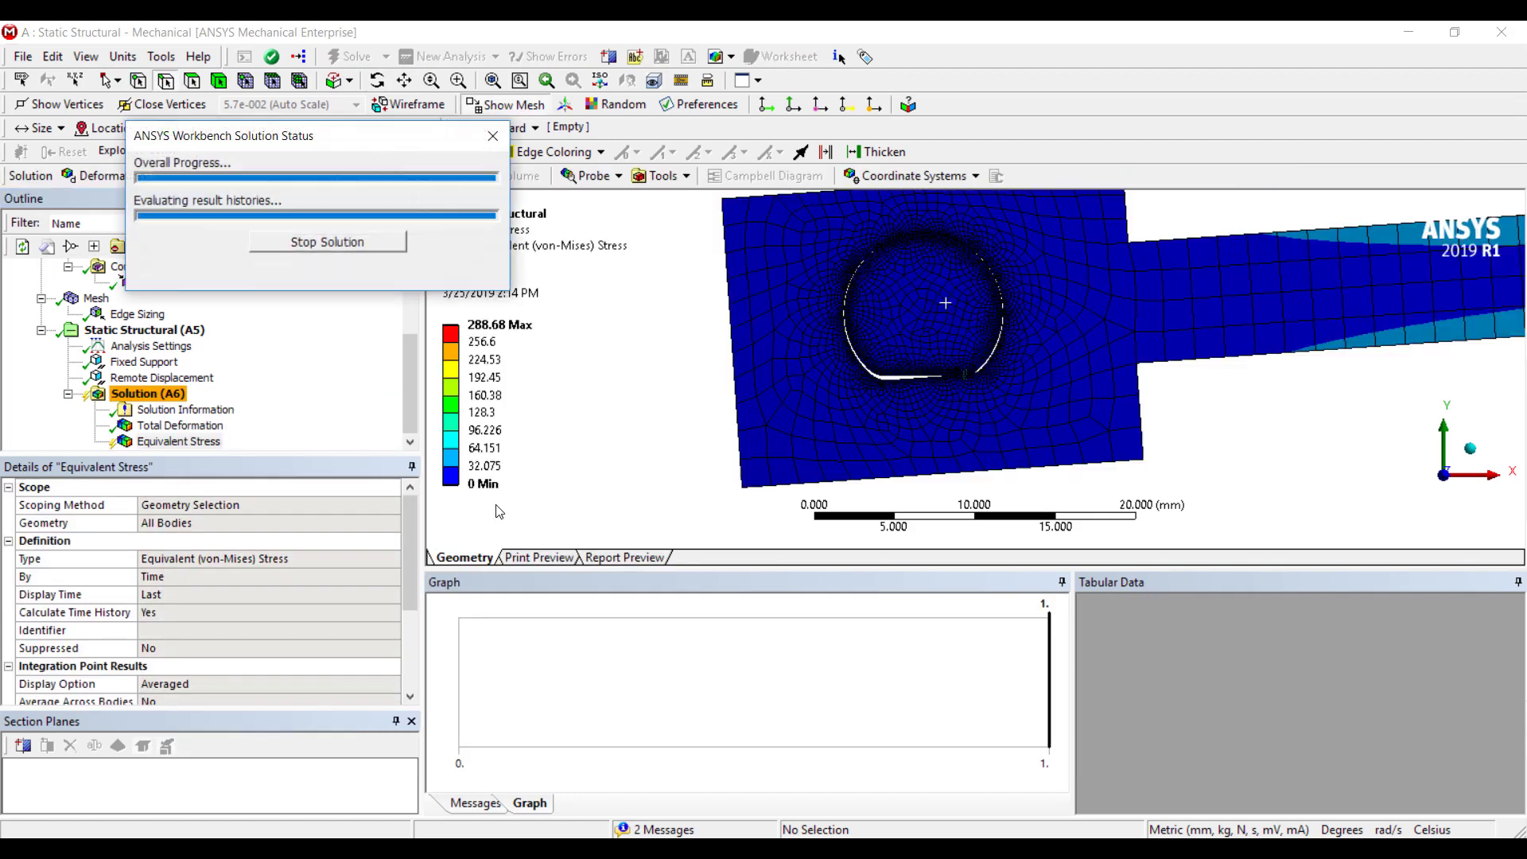
# Step: Zoom to the stress hotspot below the hole and animate the 288.68 MPa peak result
pyautogui.moveTo(929, 356); pyautogui.dragTo(1034, 401, button='right')
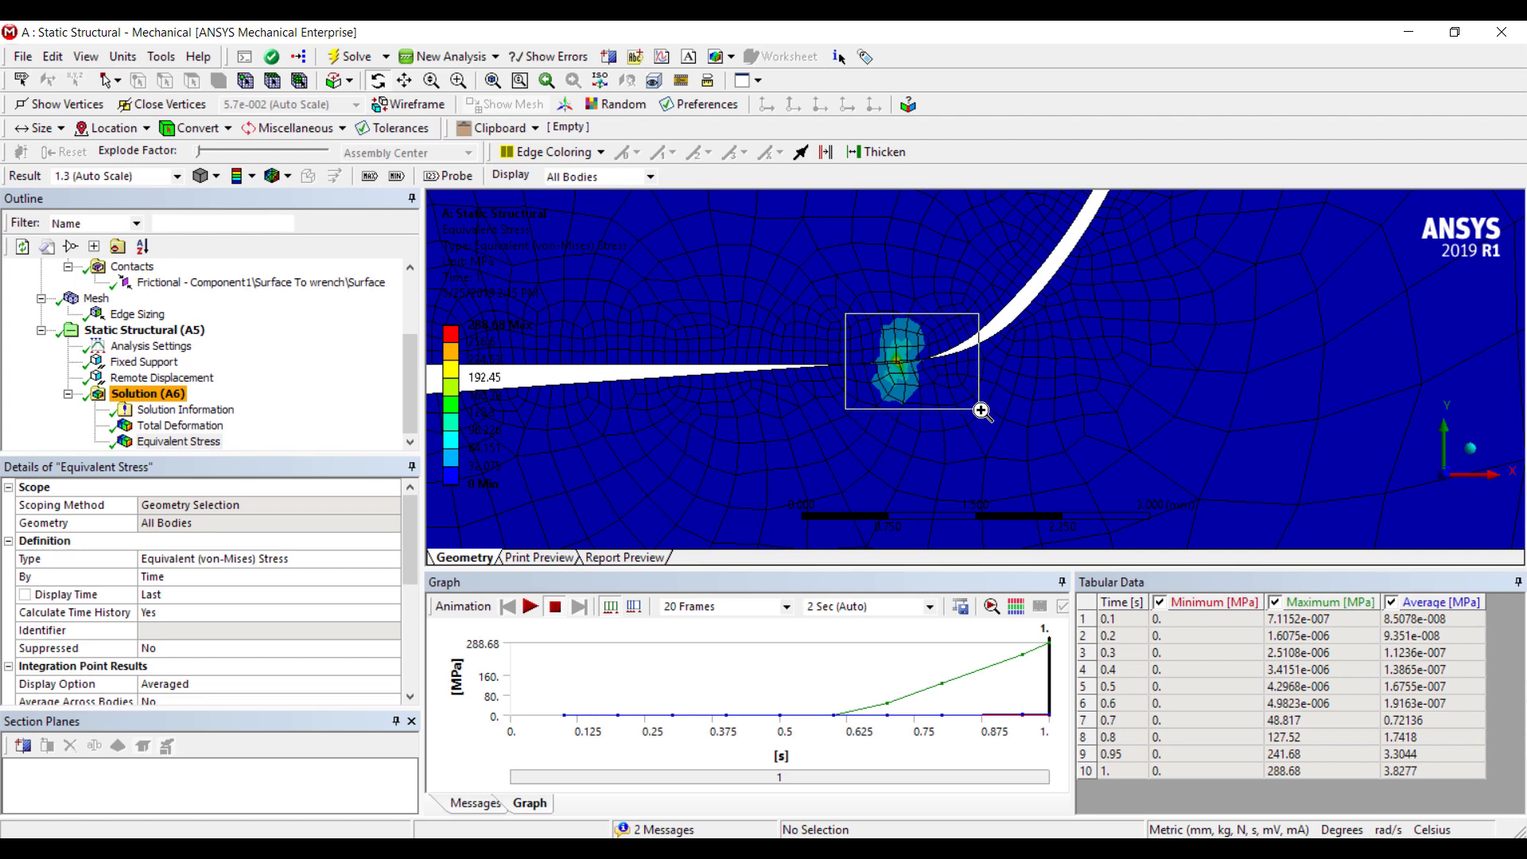
pyautogui.click(529, 607)
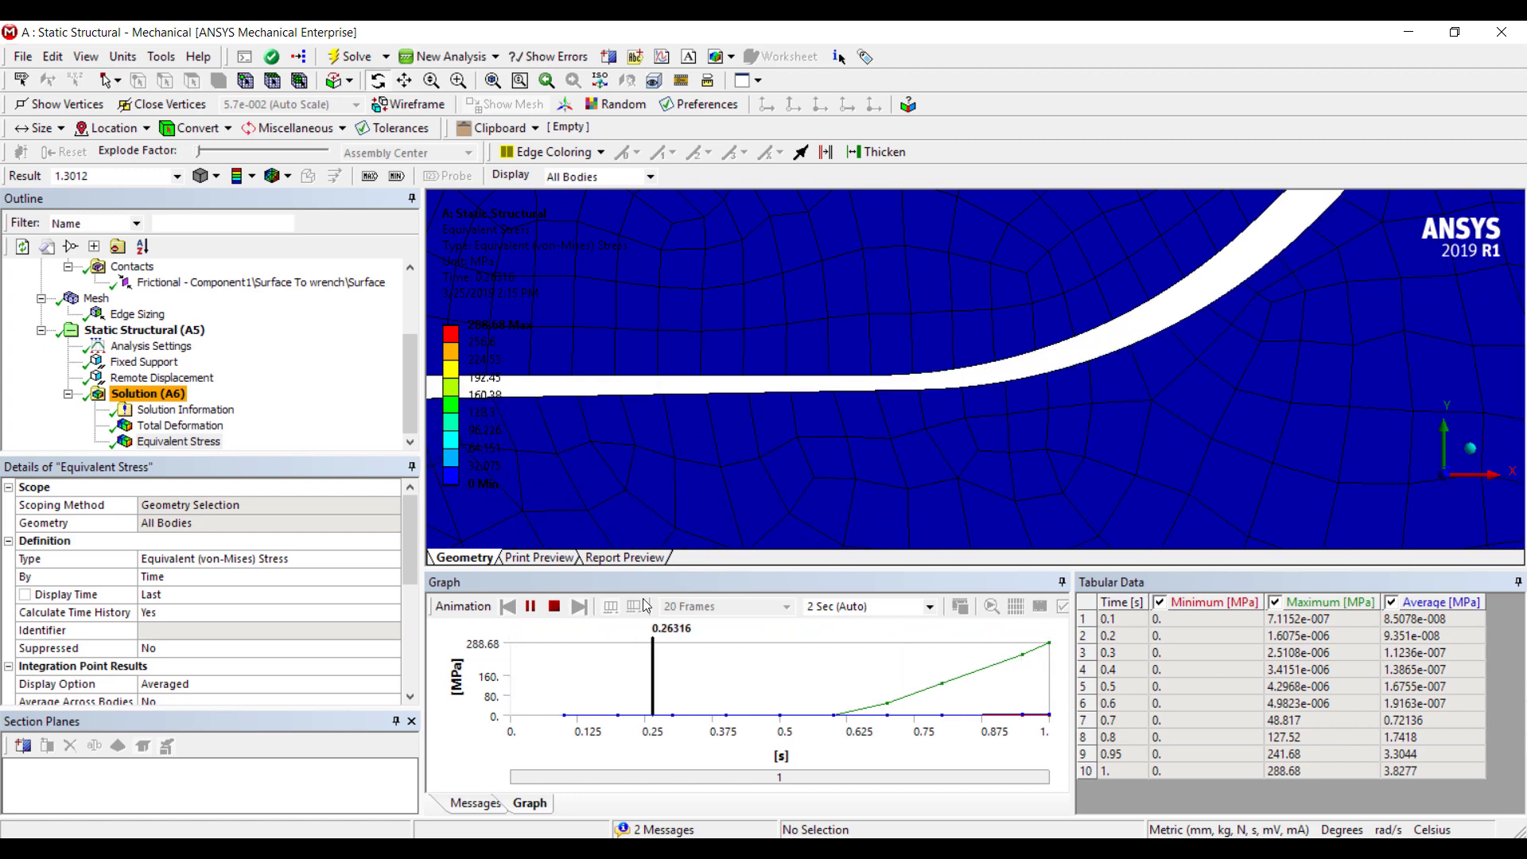
pyautogui.click(856, 395)
pyautogui.scroll(-5, 938, 388)
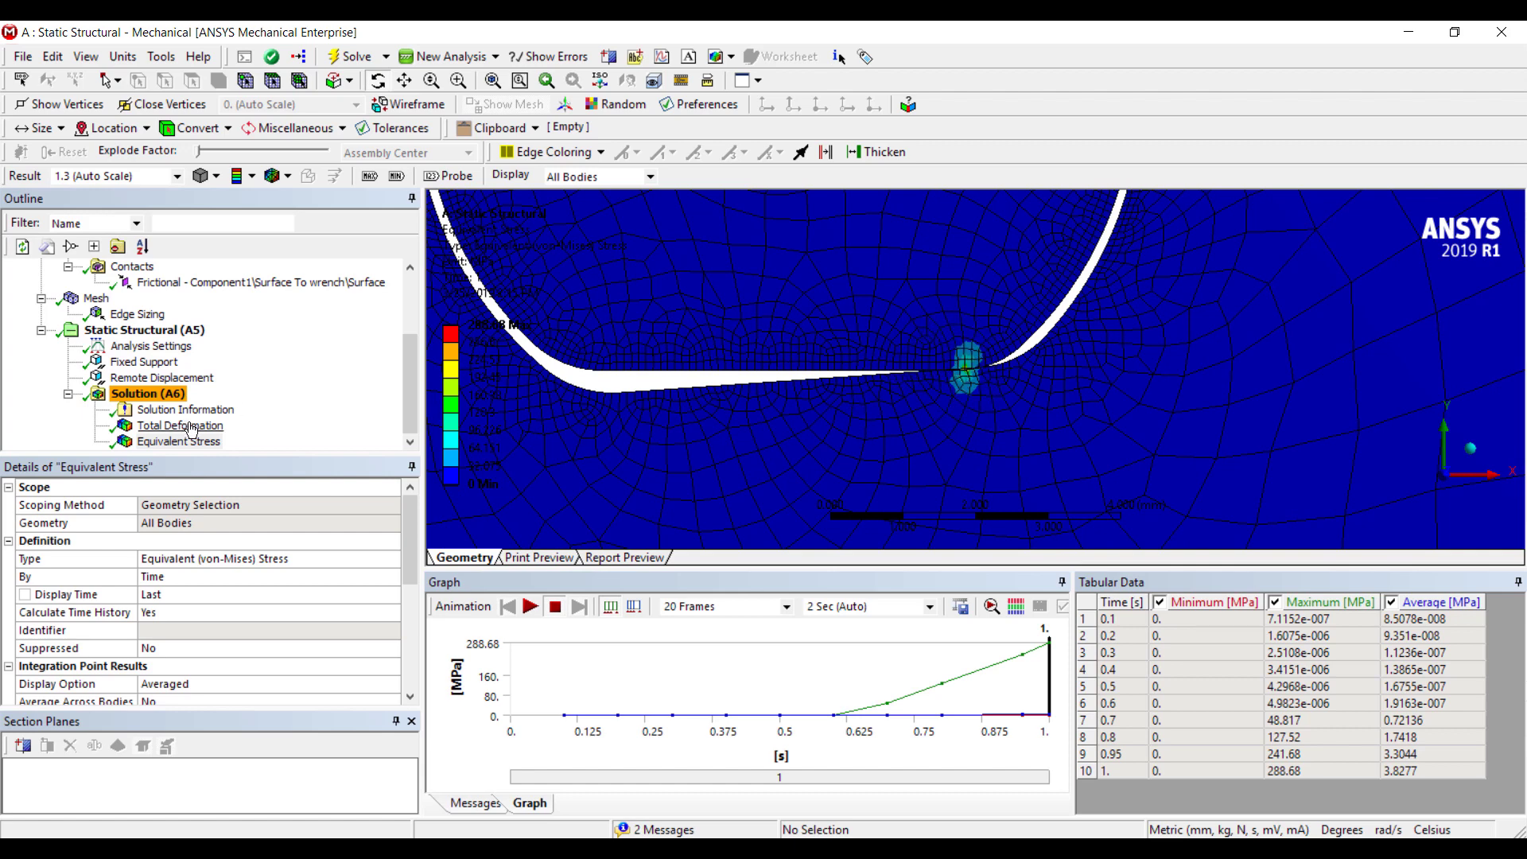
# Step: Review the Fixed Support and Remote Displacement conditions, then reselect Solution (A6)
pyautogui.rightClick(166, 395)
pyautogui.moveTo(257, 410)
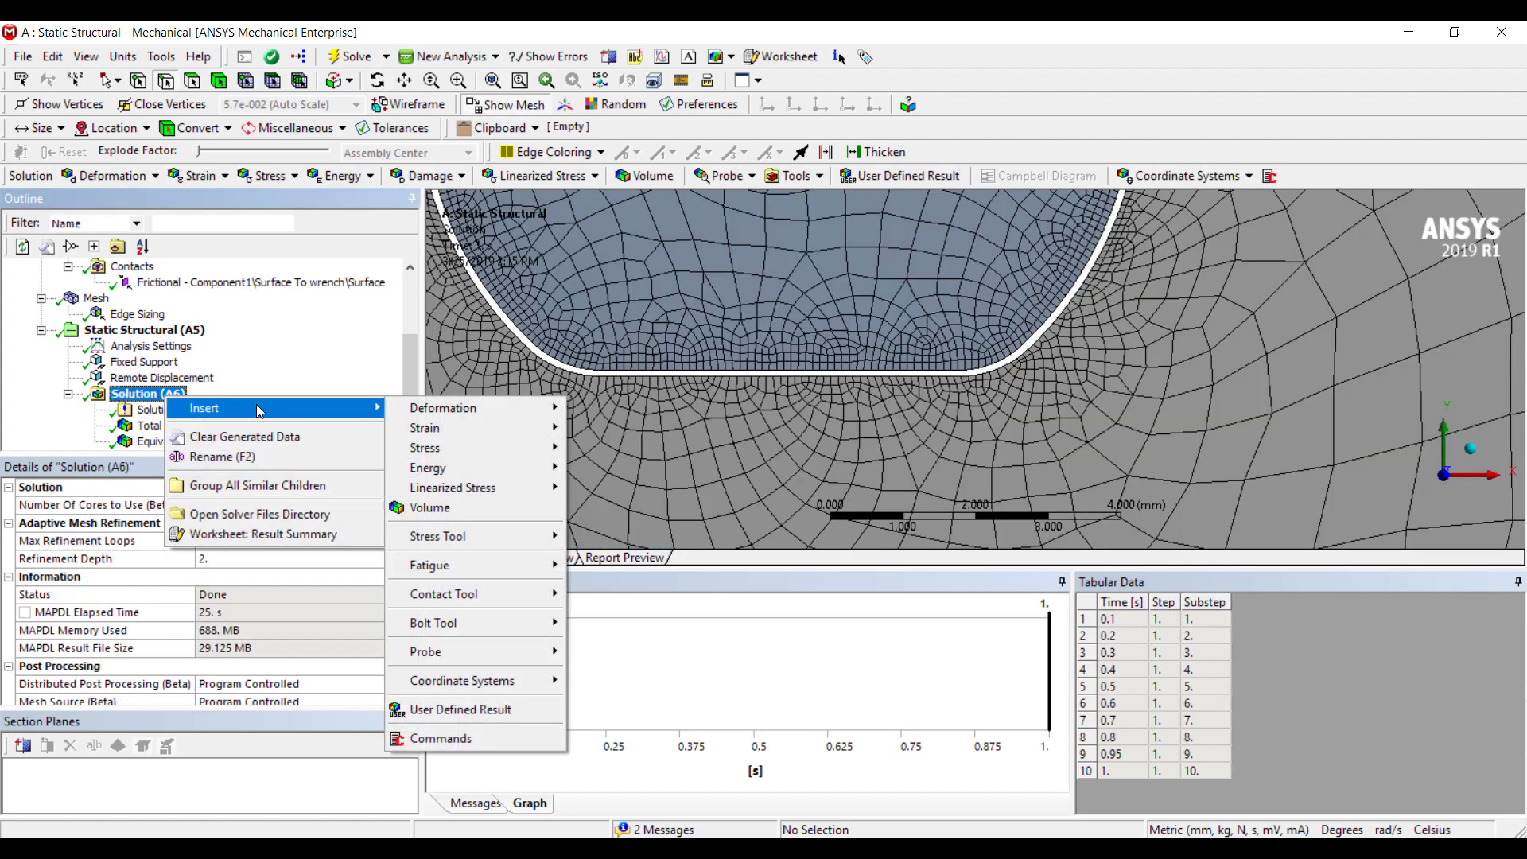
pyautogui.click(143, 391)
pyautogui.click(143, 362)
pyautogui.keyDown('ctrl'); pyautogui.click(143, 379); pyautogui.keyUp('ctrl')
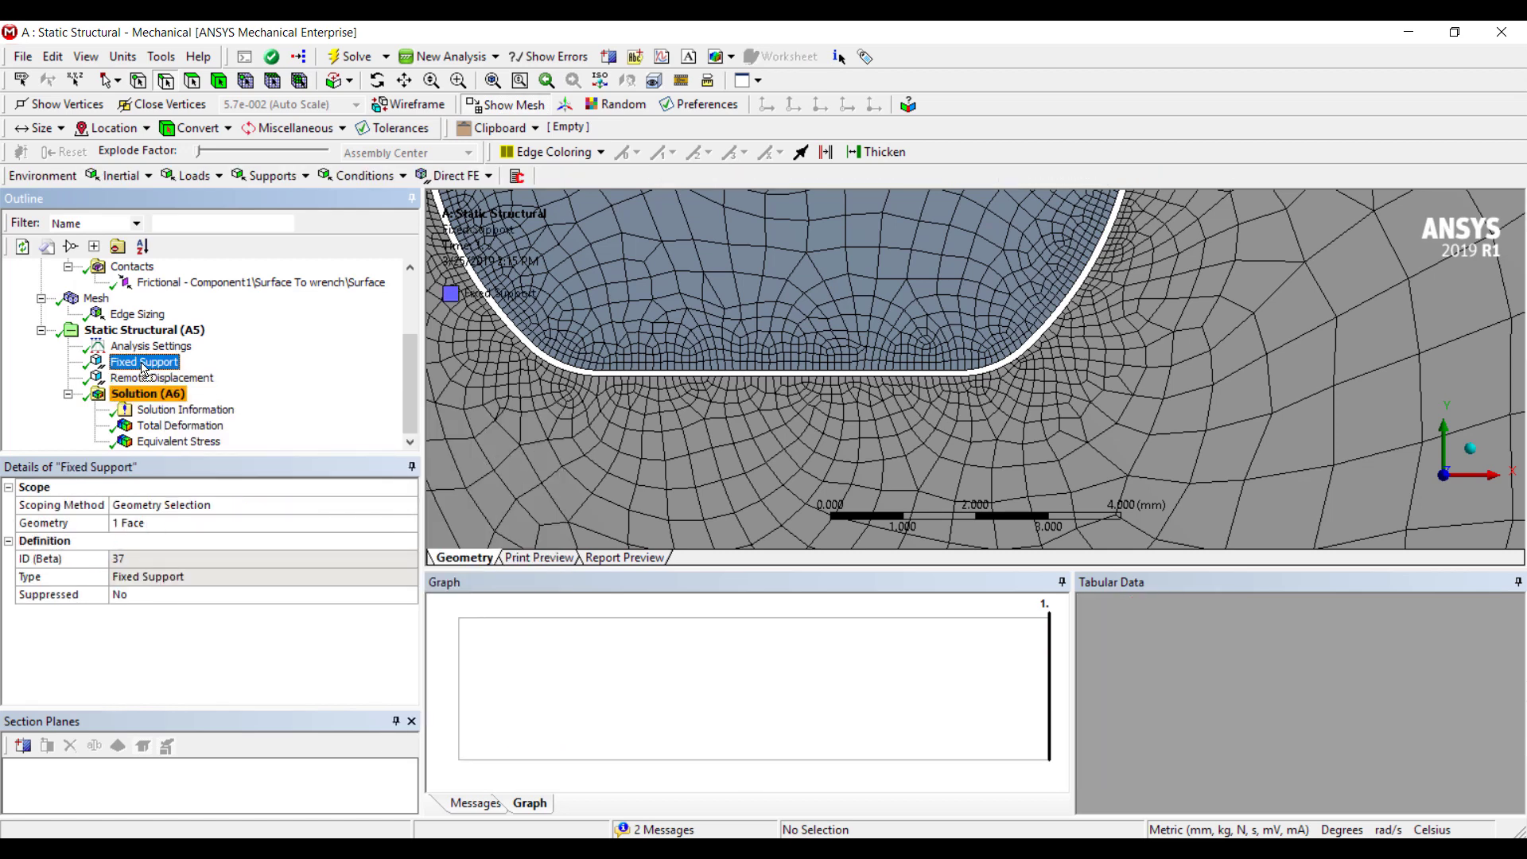
pyautogui.click(149, 367)
pyautogui.click(147, 393)
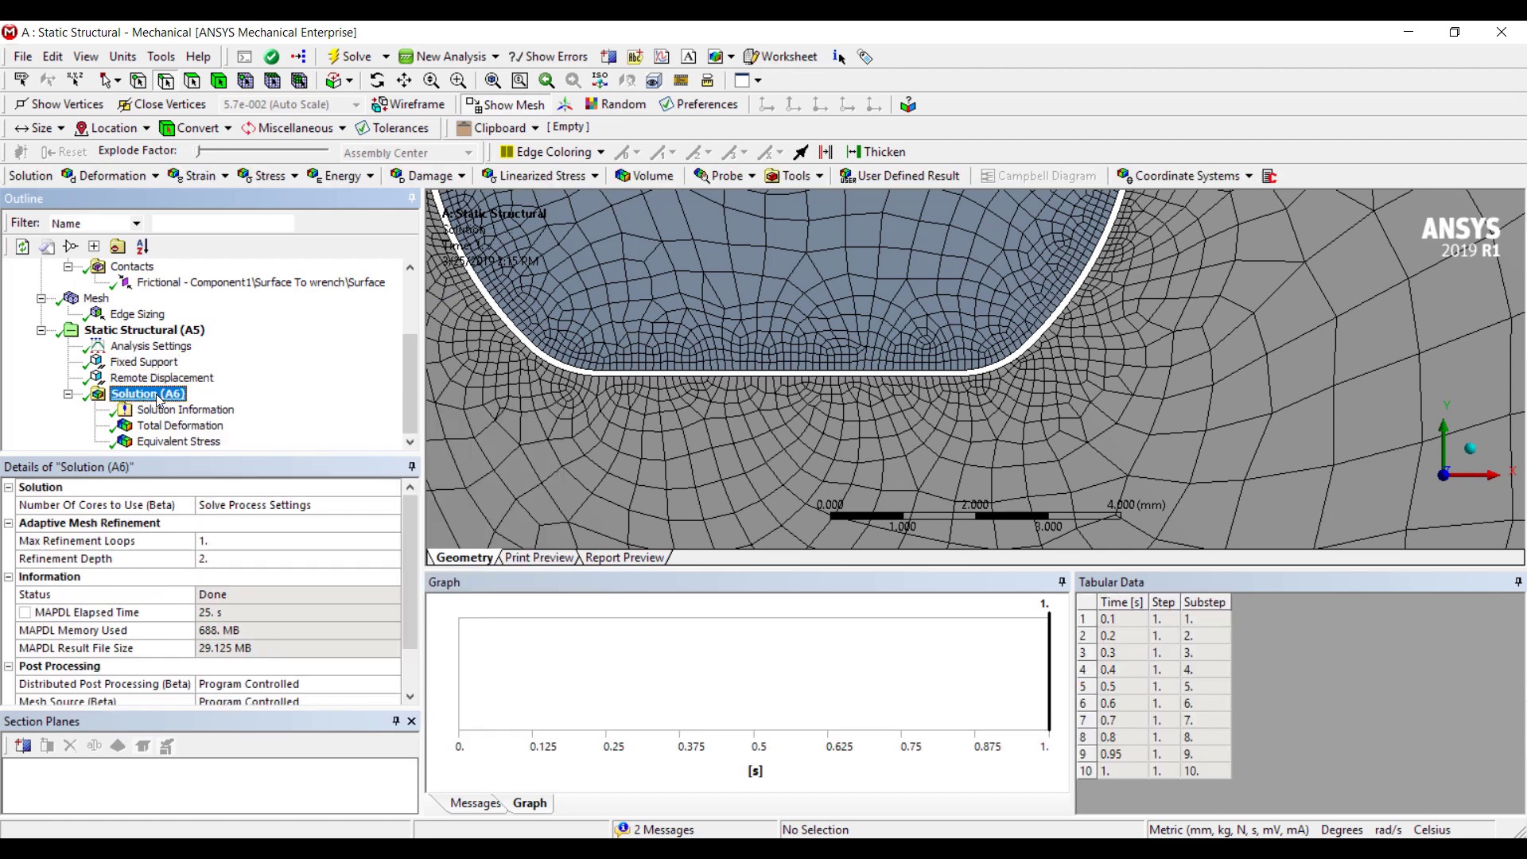
# Step: Add a Moment Reaction probe on the Fixed Support and evaluate it, reaching ±75068 N·mm
pyautogui.rightClick(143, 395)
pyautogui.moveTo(239, 406)
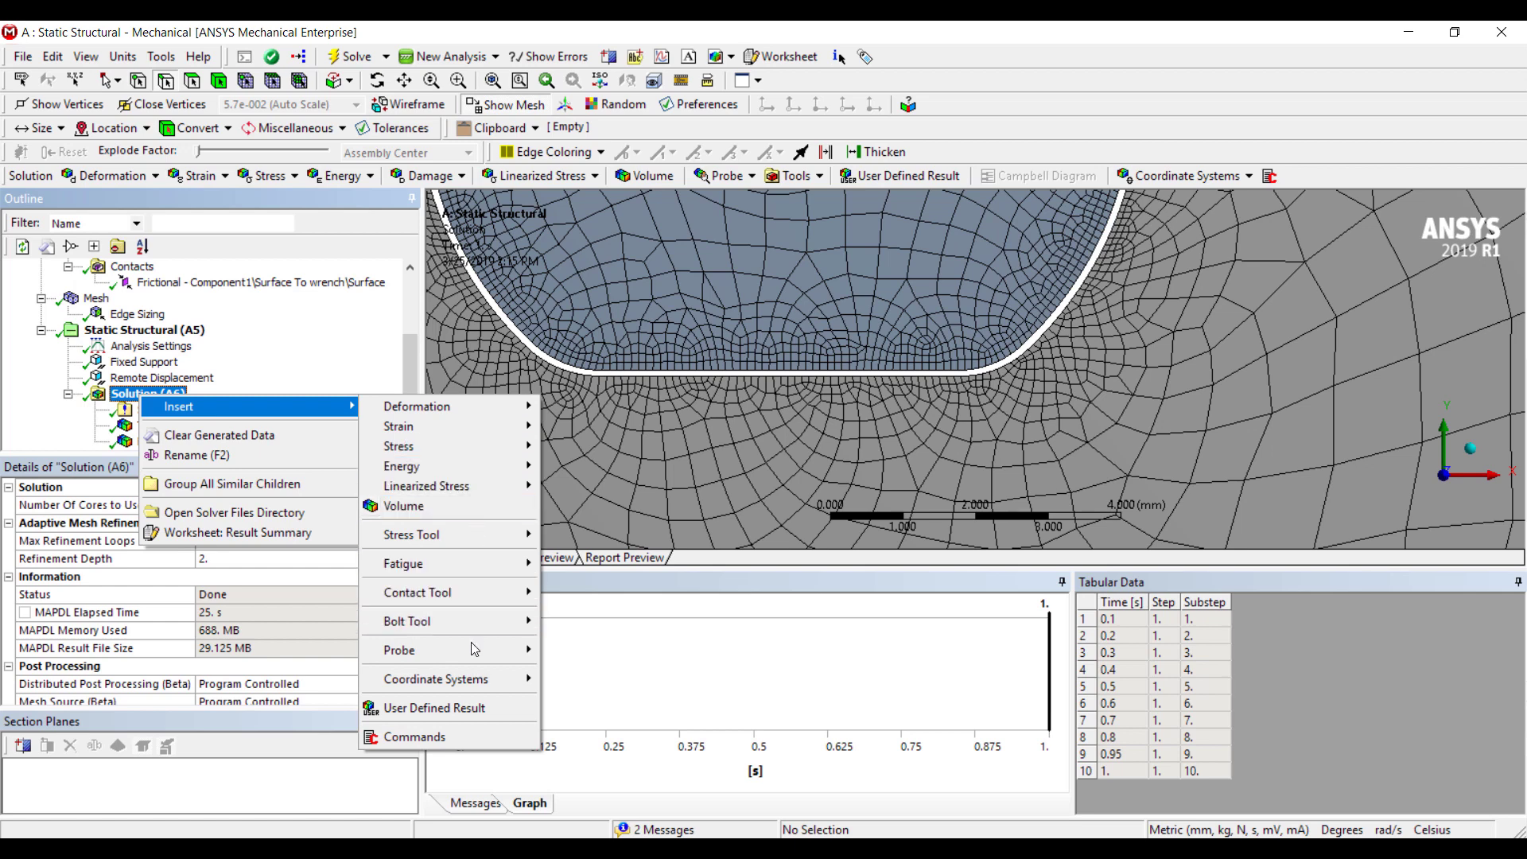
pyautogui.moveTo(502, 648)
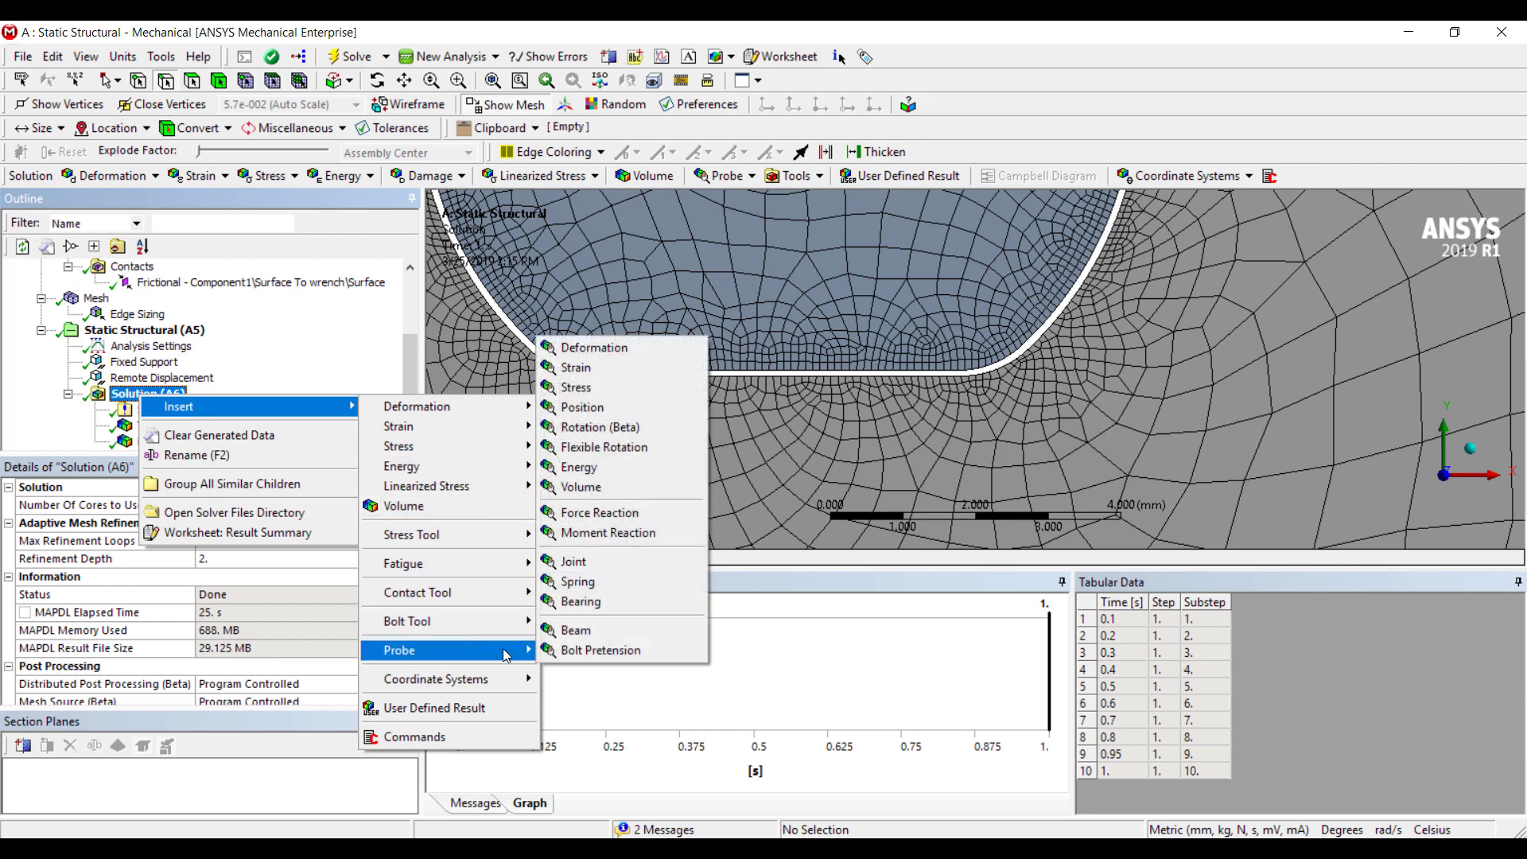
pyautogui.click(608, 532)
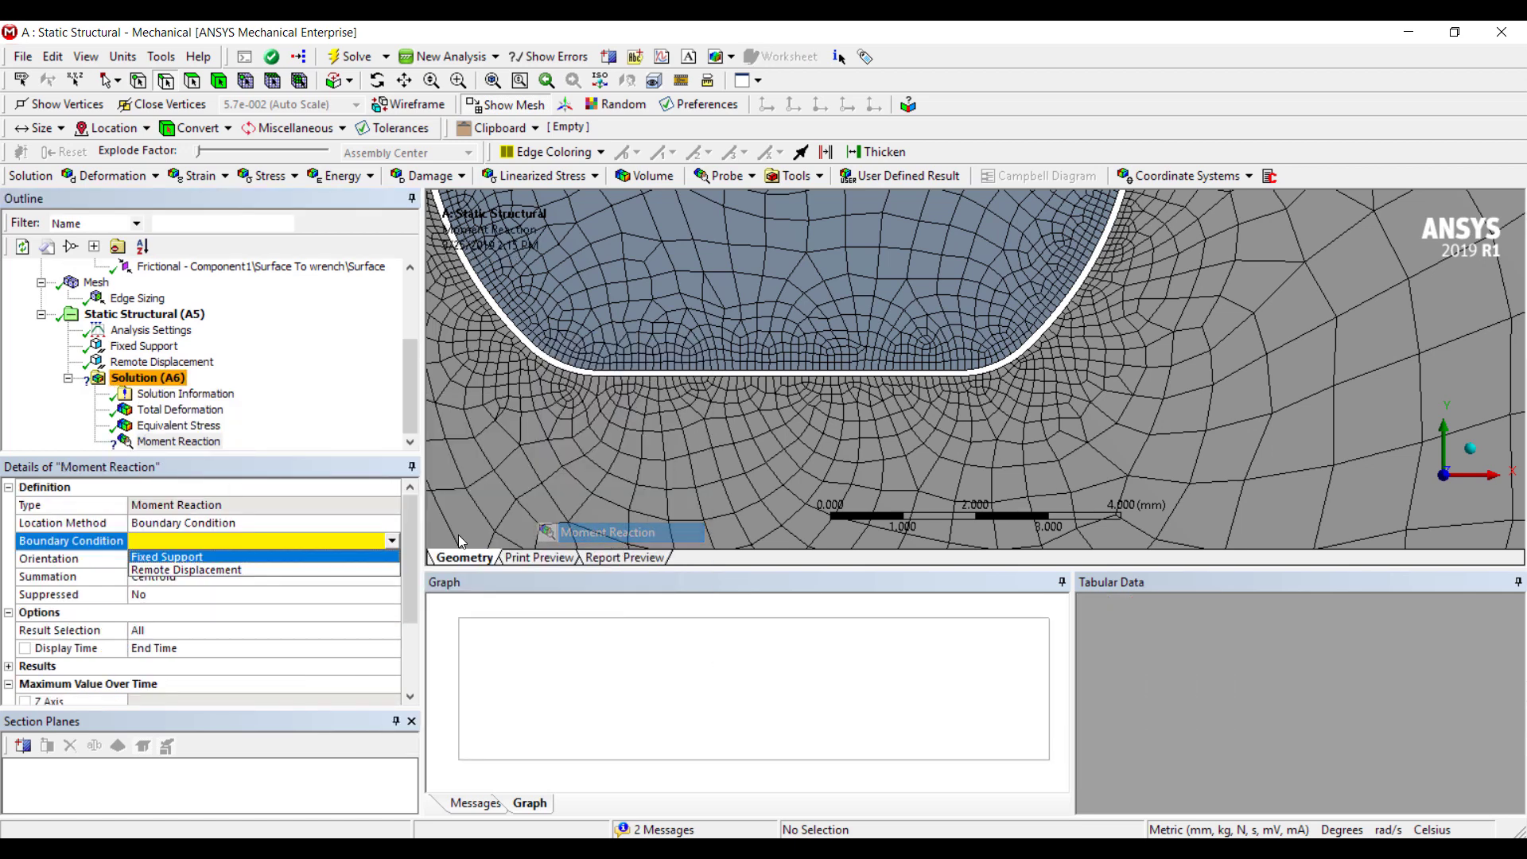
pyautogui.click(248, 558)
pyautogui.rightClick(171, 441)
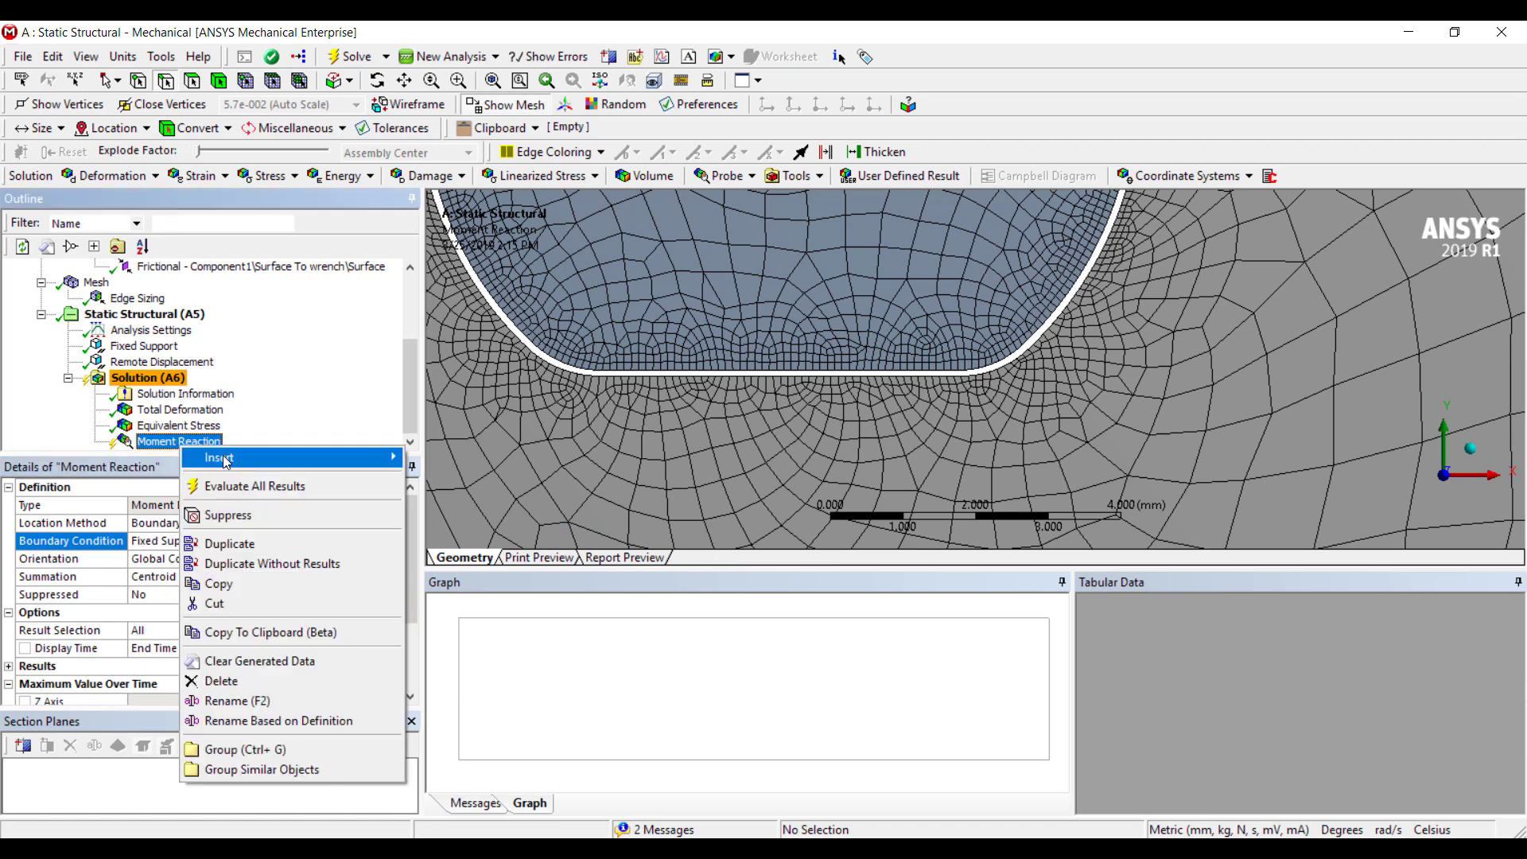
pyautogui.click(259, 486)
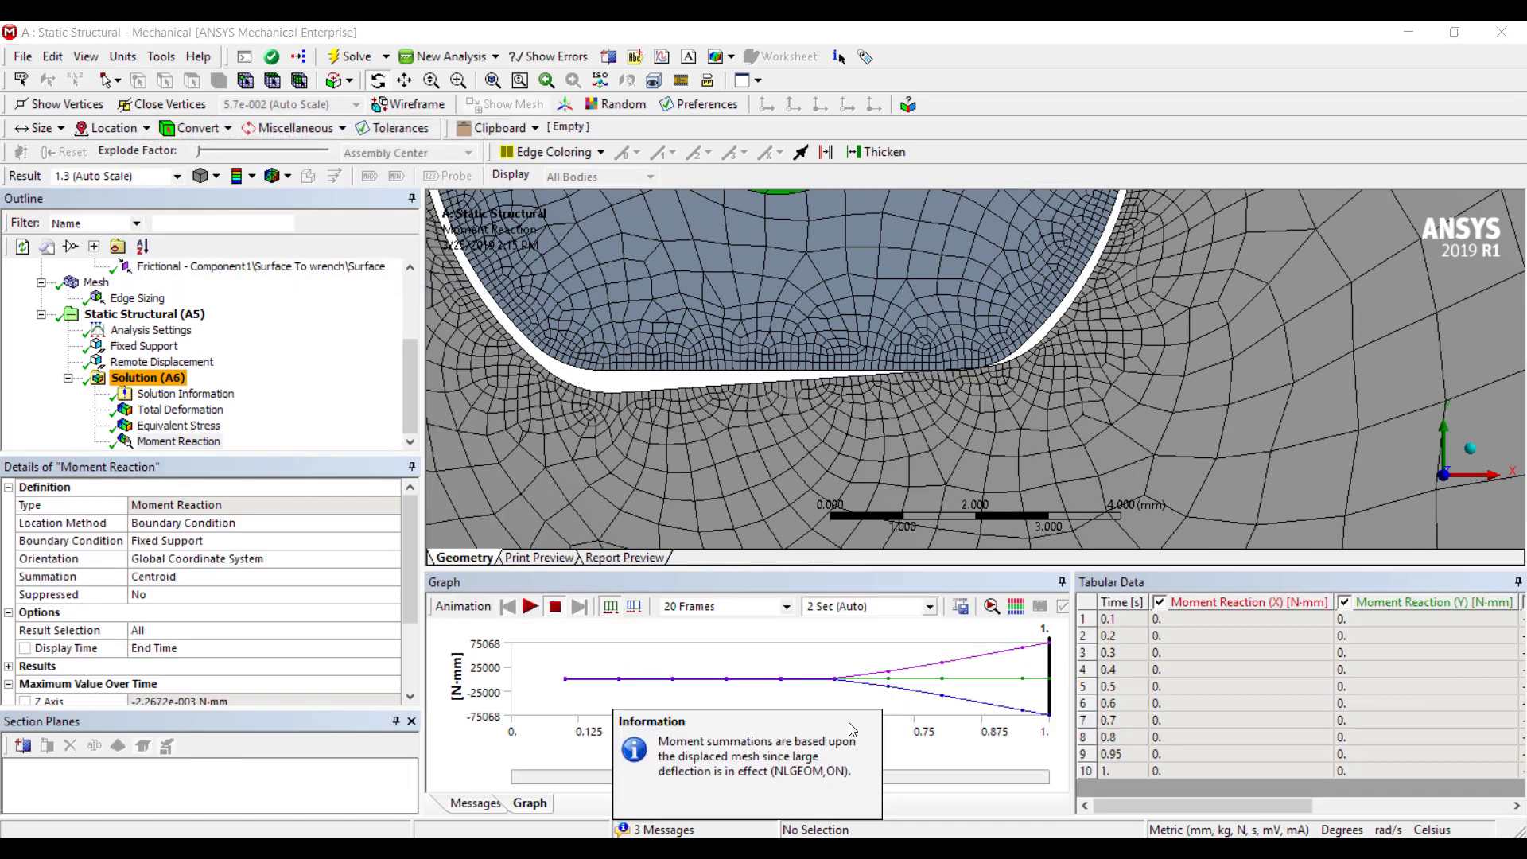
pyautogui.scroll(-5, 1010, 410)
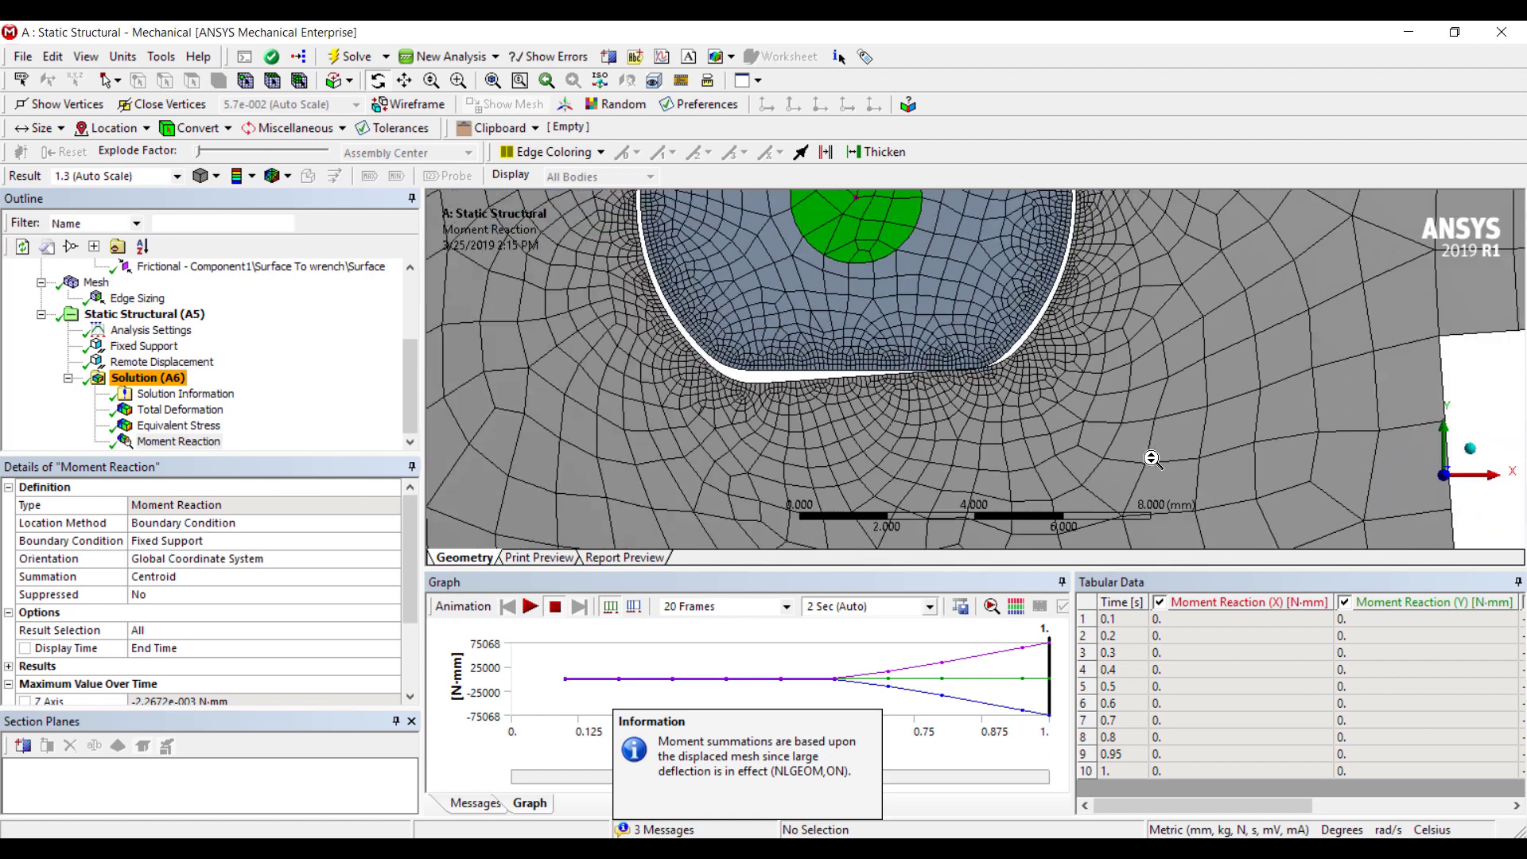
pyautogui.keyDown('ctrl'); pyautogui.moveTo(1011, 410); pyautogui.dragTo(985, 417, button='middle'); pyautogui.keyUp('ctrl')
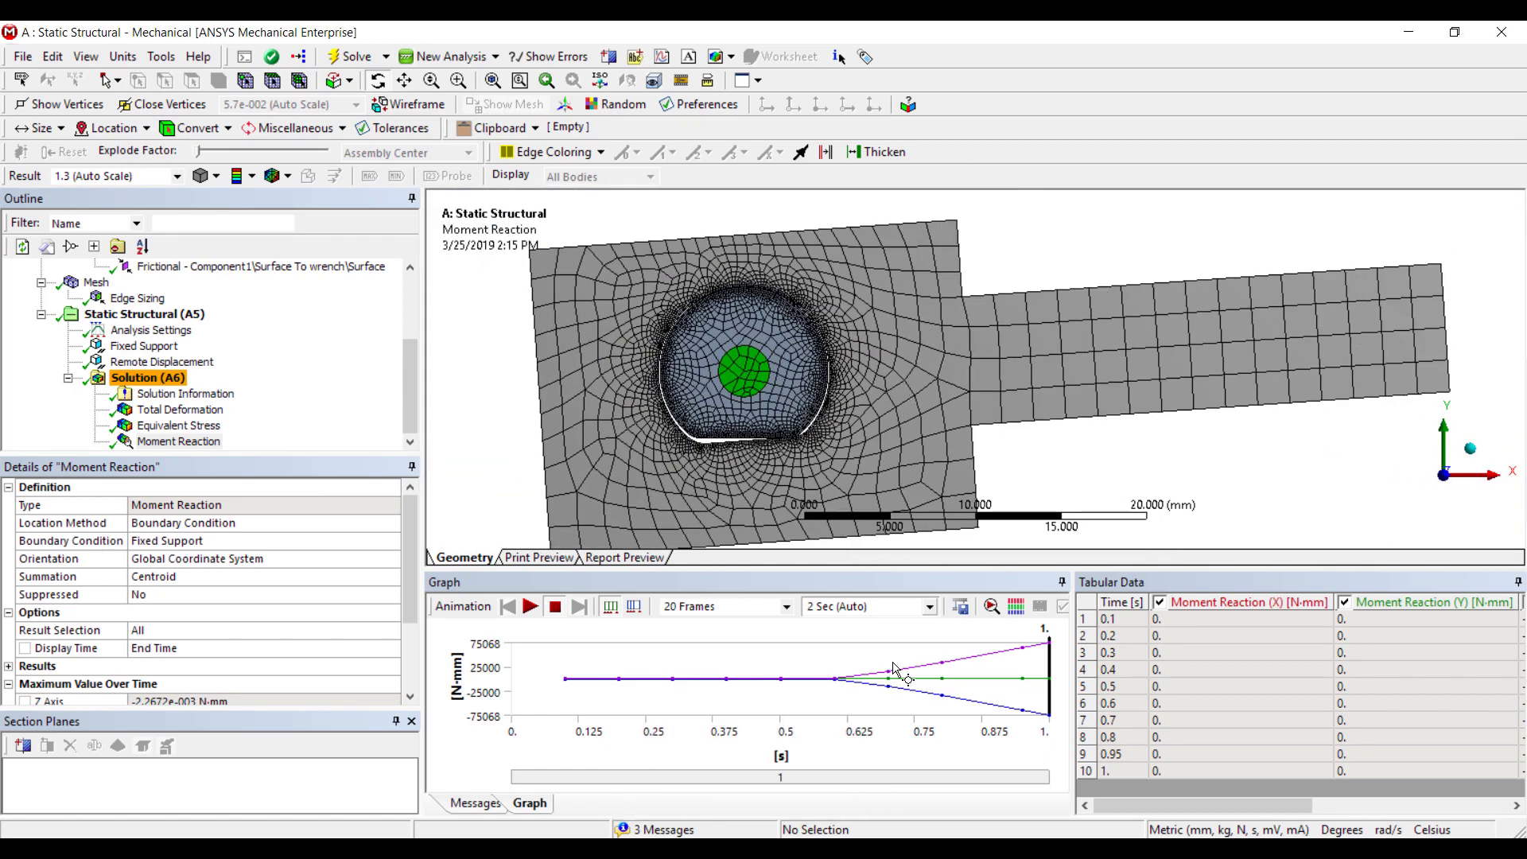
# Step: Switch the unit system to U.S. Customary feet, then to U.S. Customary inches (in, lbm, lbf)
pyautogui.click(122, 58)
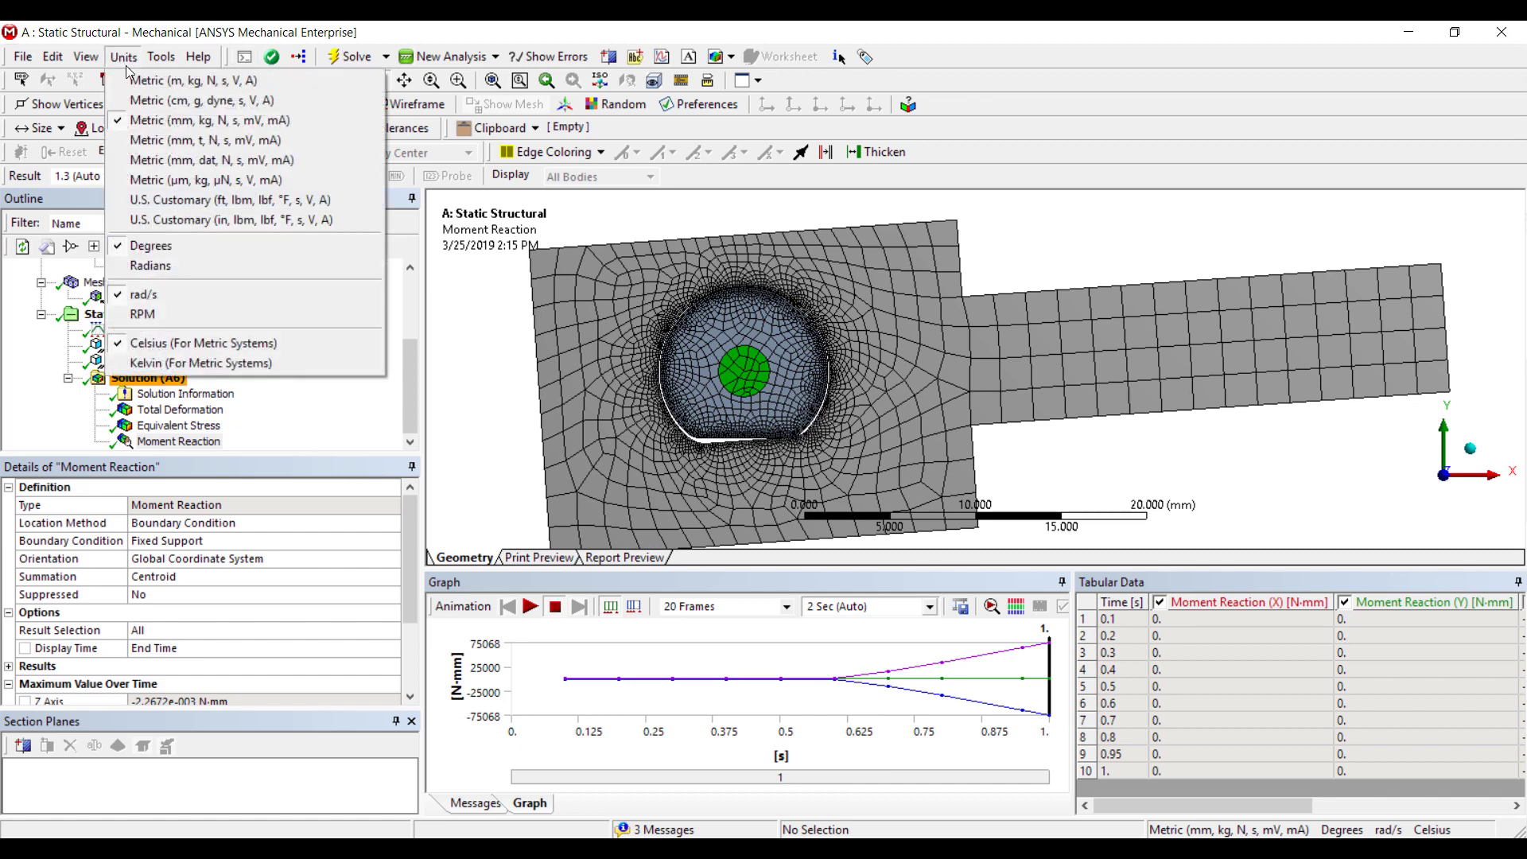
pyautogui.click(230, 200)
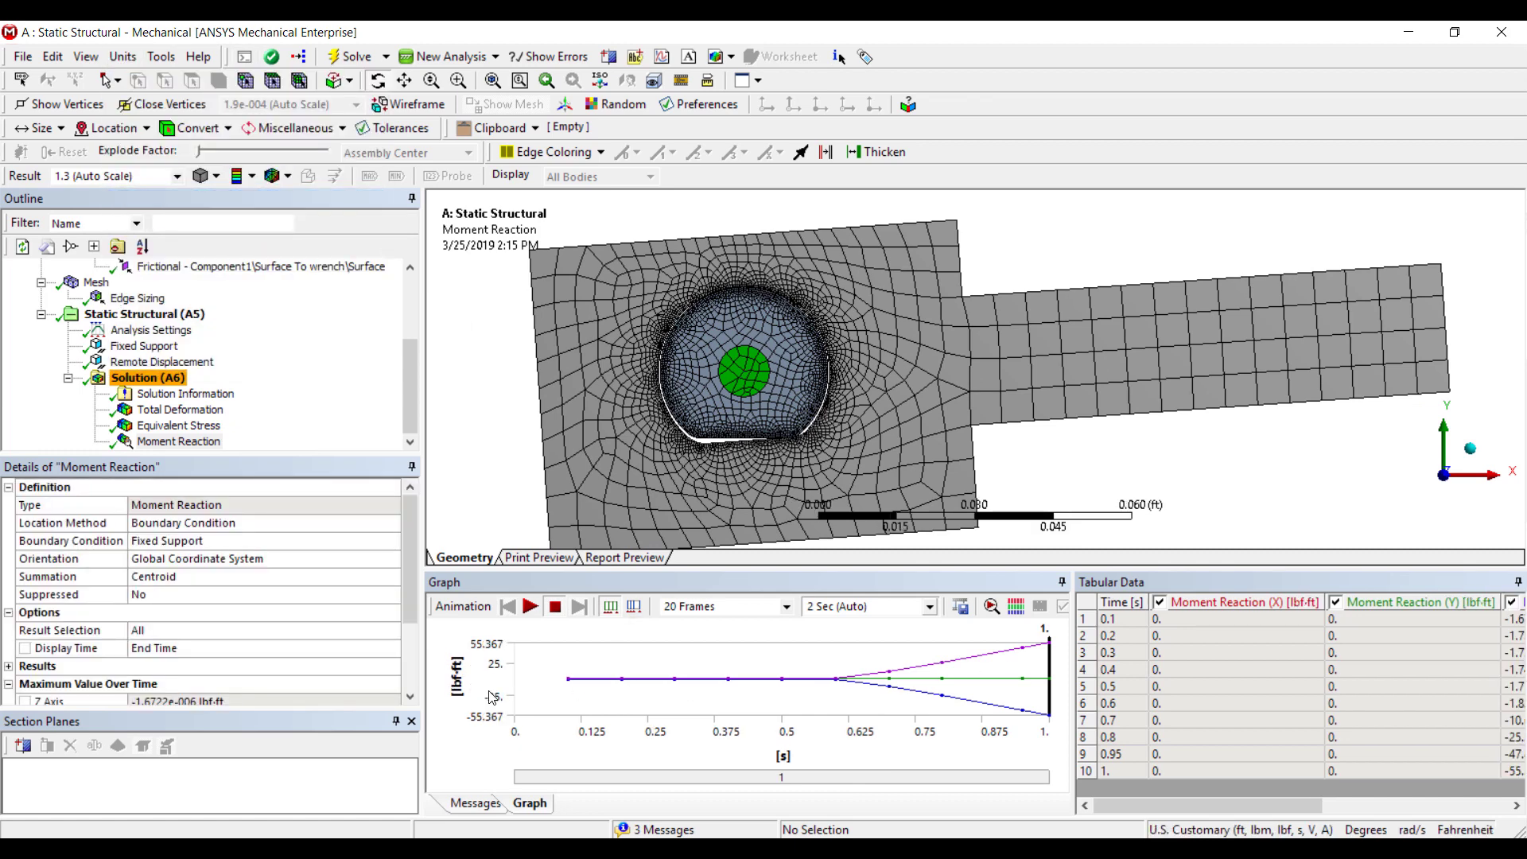
pyautogui.click(128, 59)
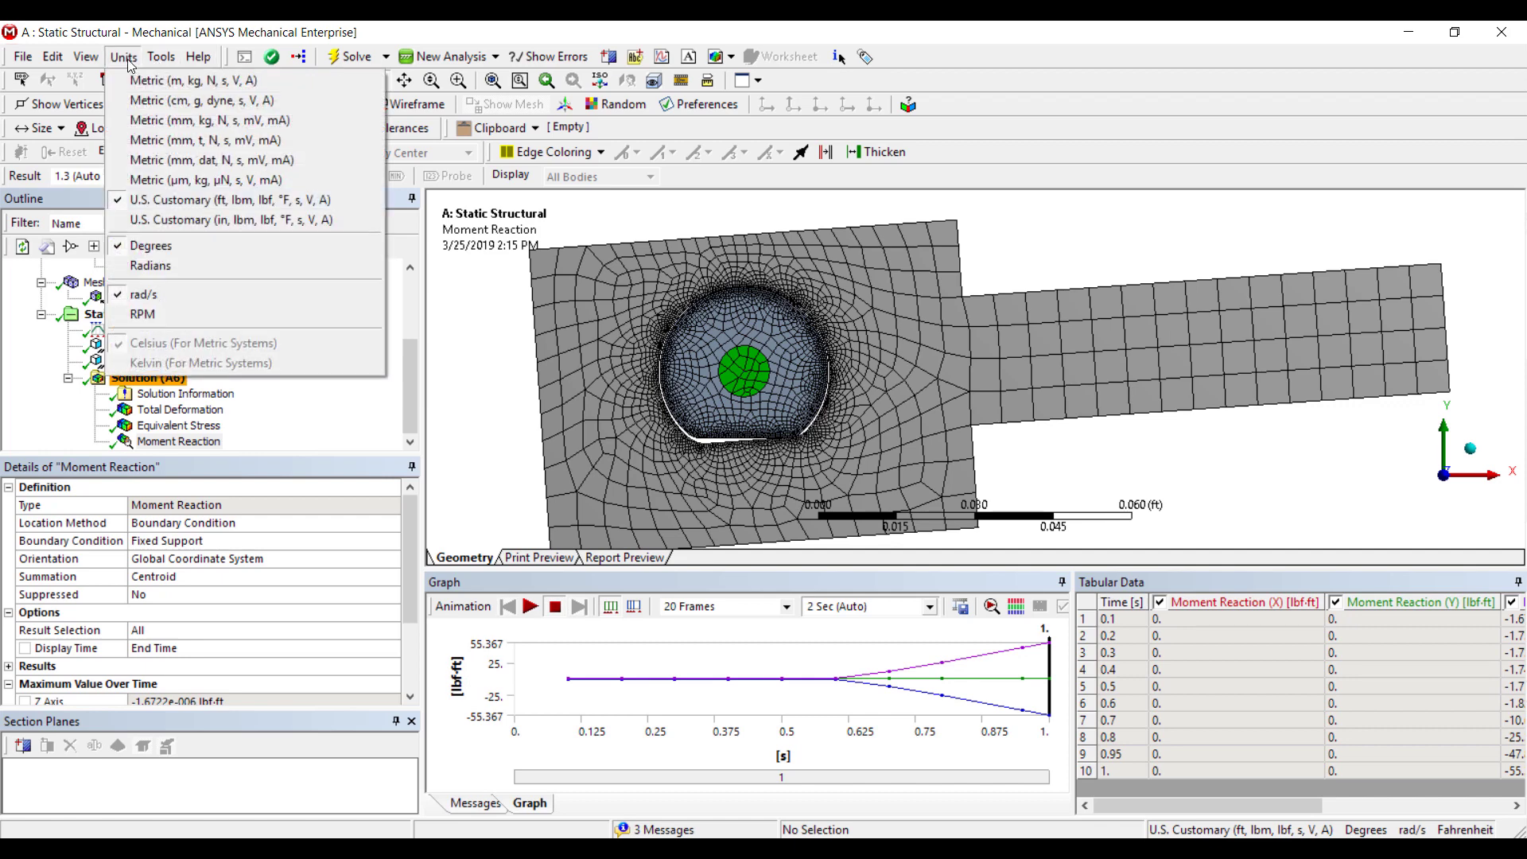
pyautogui.click(215, 219)
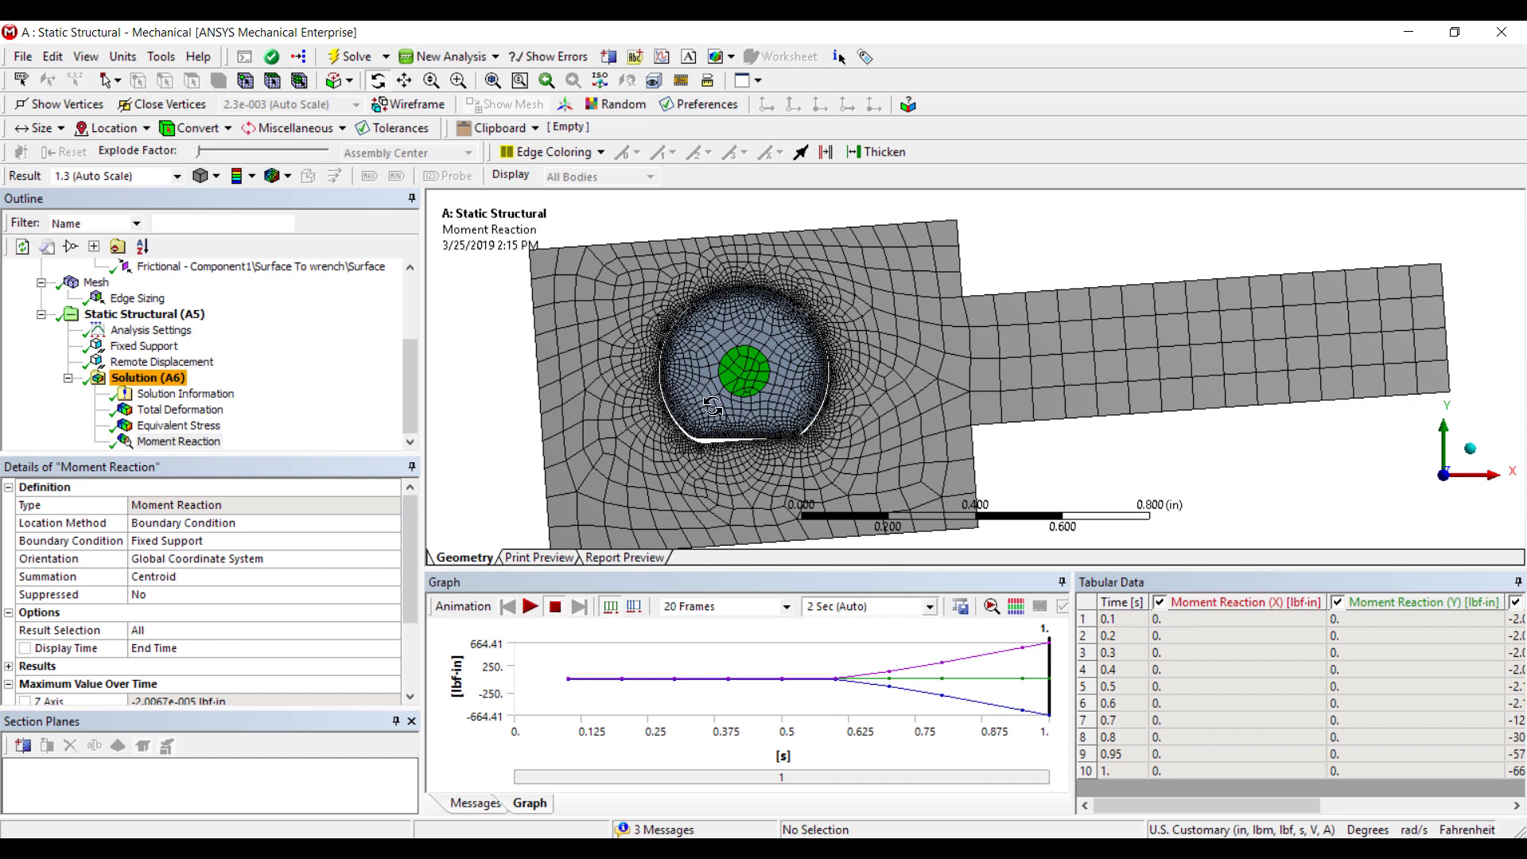
# Step: Display the Equivalent Stress in psi, zoomed on the 41869 psi concentration at the gap tip
pyautogui.click(179, 426)
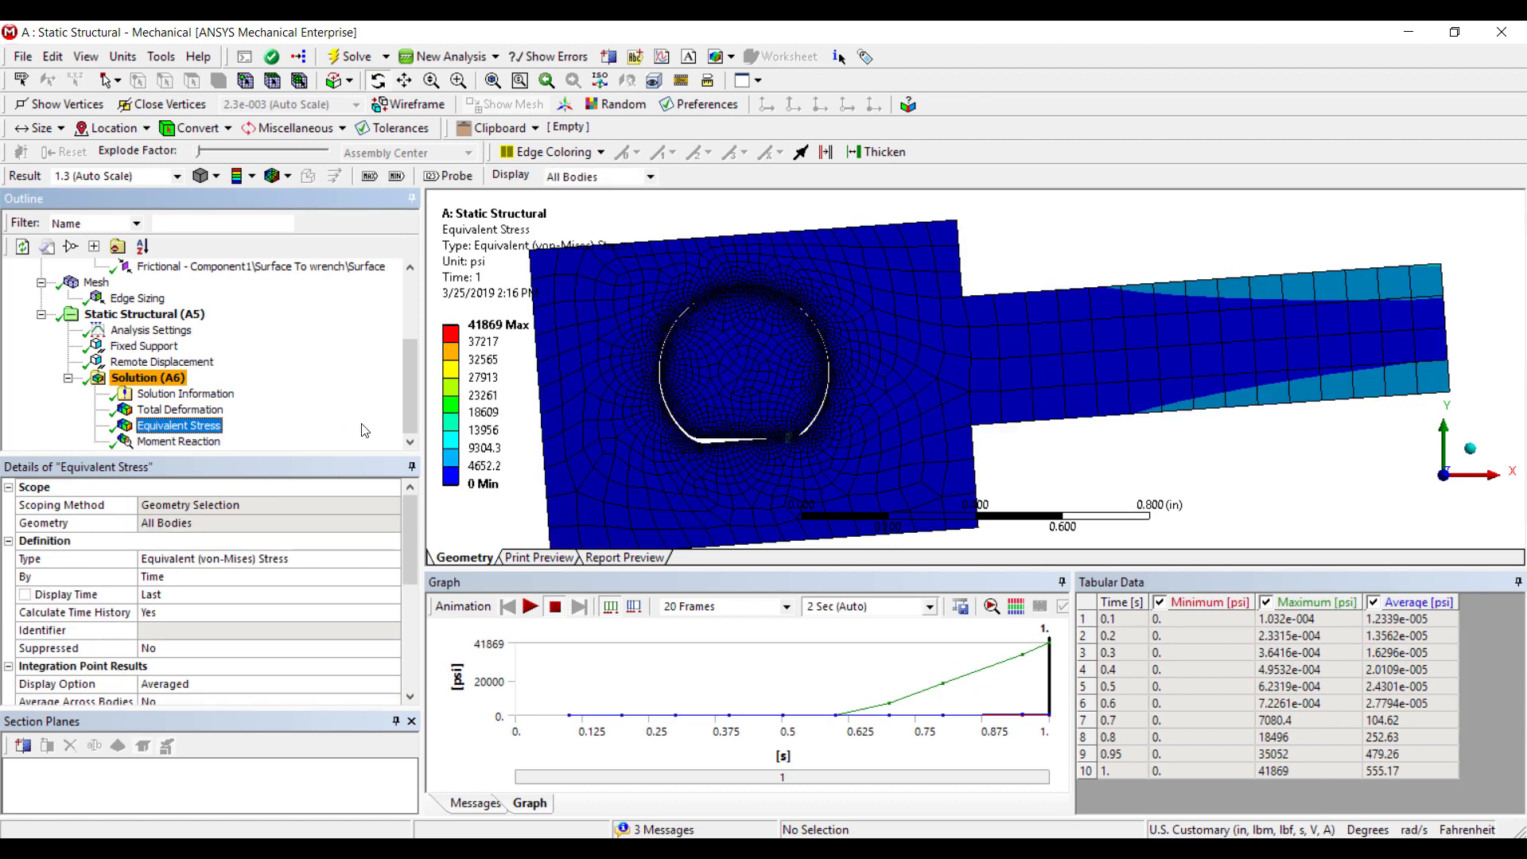
pyautogui.moveTo(740, 398); pyautogui.dragTo(831, 460, button='right')
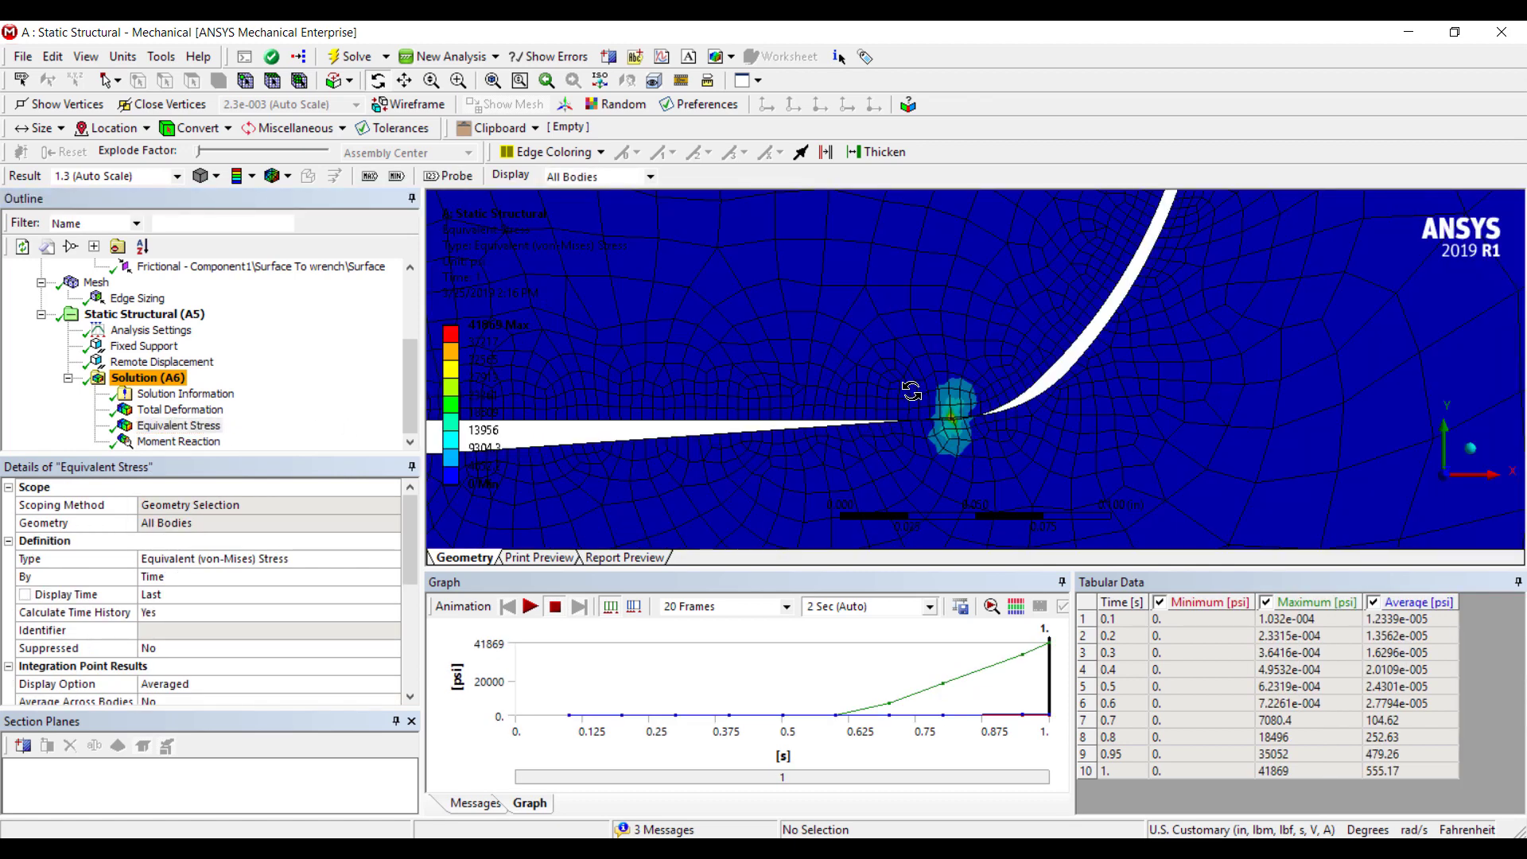
pyautogui.moveTo(911, 382); pyautogui.dragTo(1008, 447, button='right')
pyautogui.scroll(-8, 866, 357)
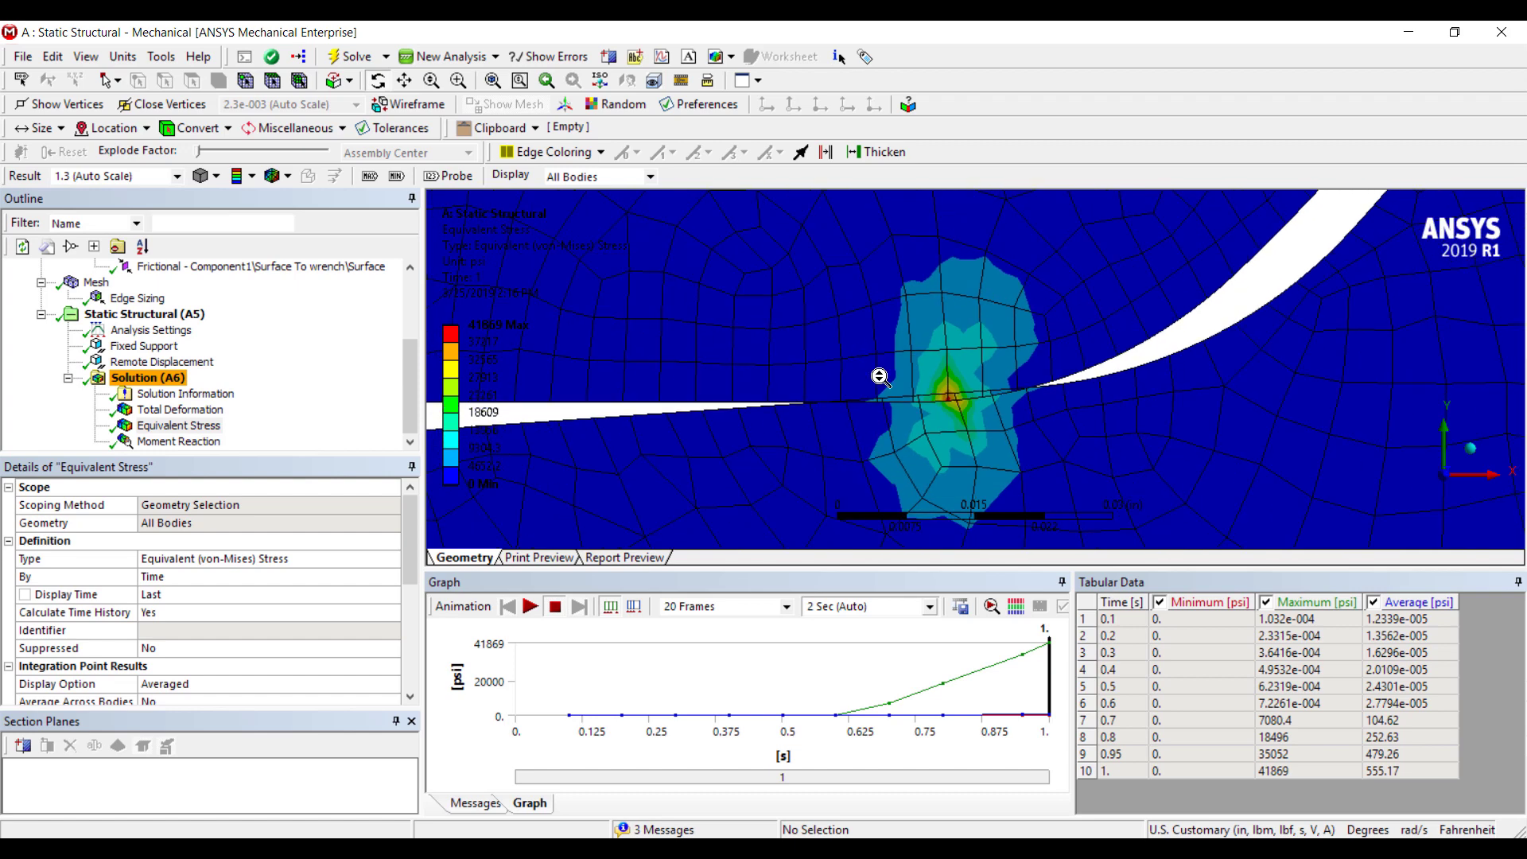
# Step: Inspect the Frictional bolt–wrench contact with its 0.5 friction coefficient and contact and target bodies
pyautogui.click(251, 268)
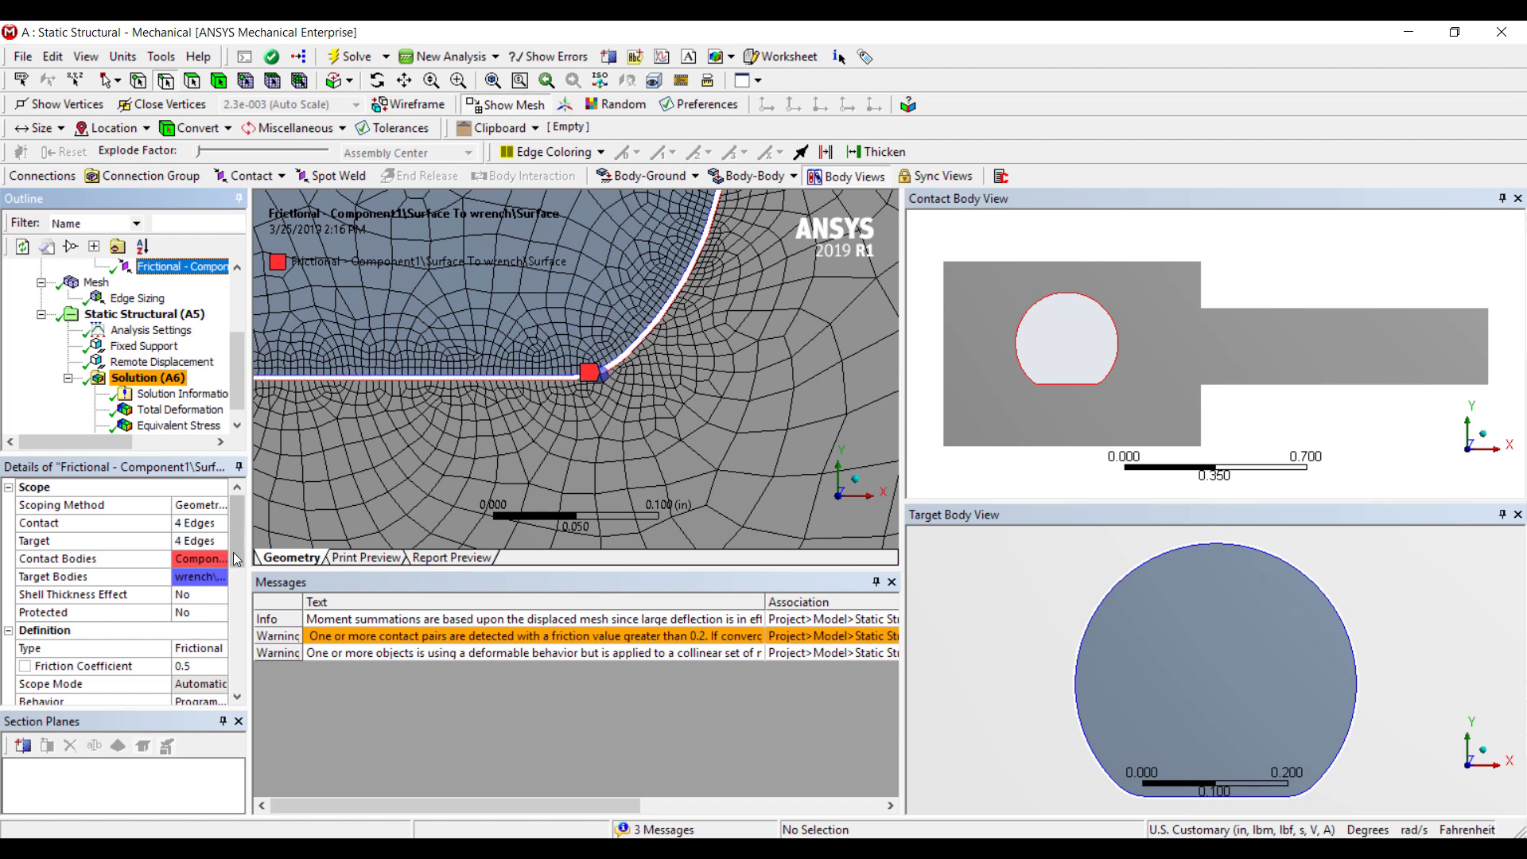
pyautogui.moveTo(239, 563); pyautogui.dragTo(242, 625)
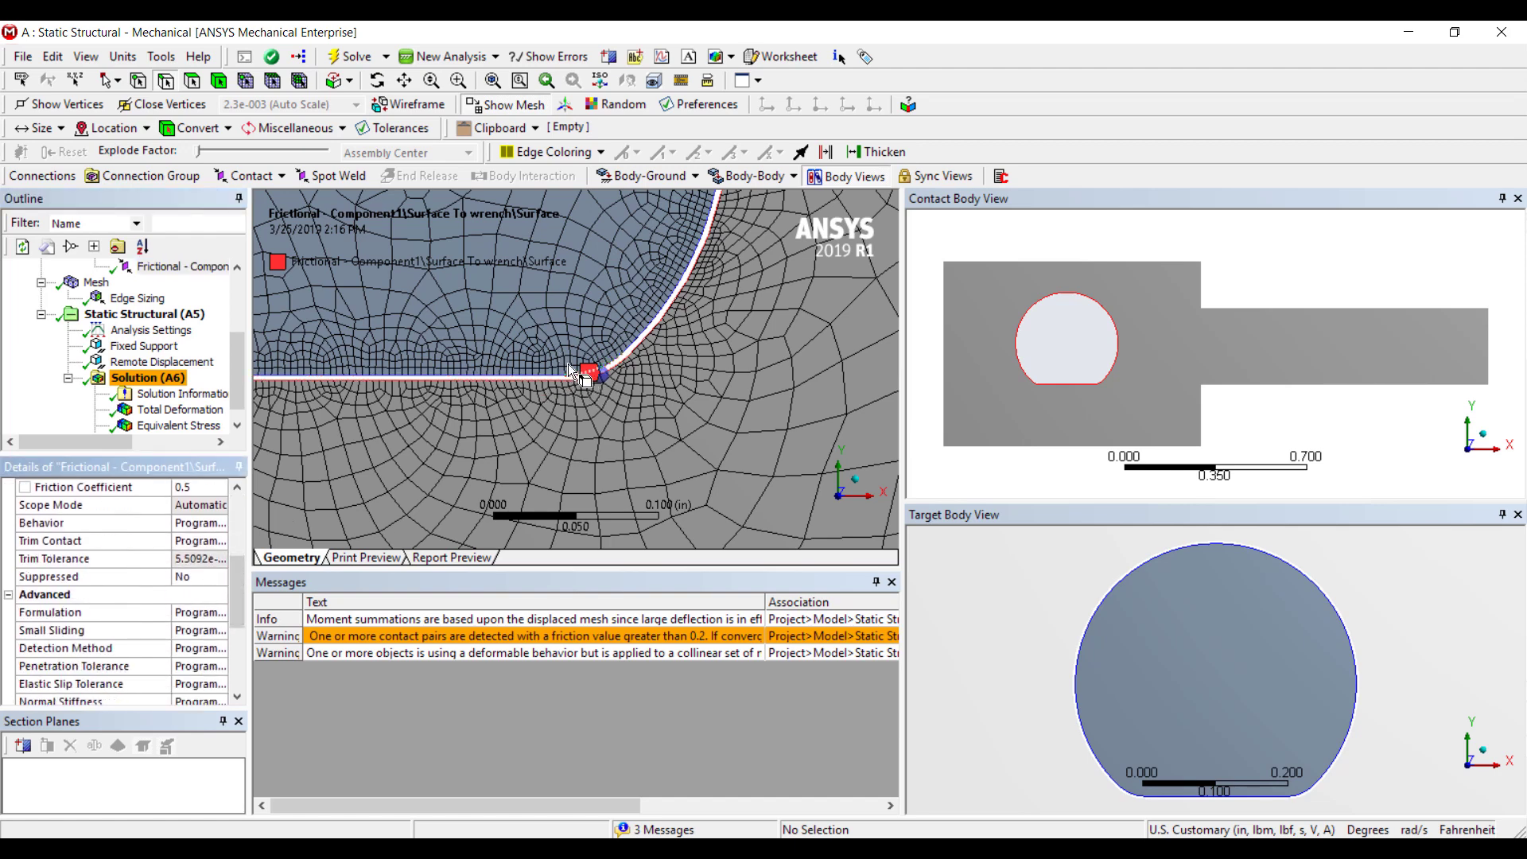
pyautogui.scroll(-6, 569, 370)
pyautogui.keyDown('ctrl'); pyautogui.moveTo(638, 386); pyautogui.dragTo(626, 432, button='middle'); pyautogui.keyUp('ctrl')
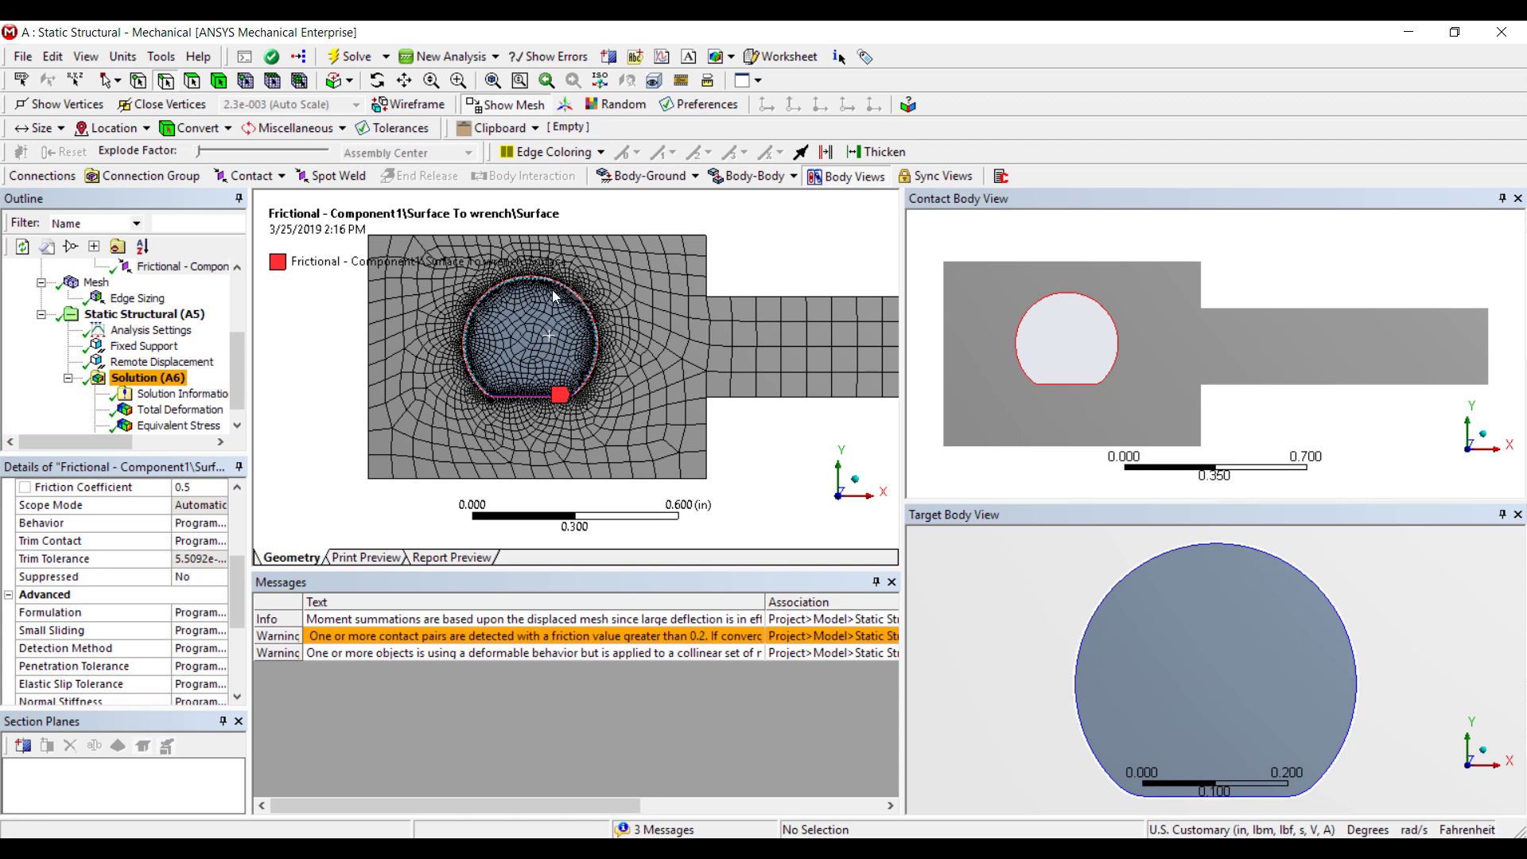
pyautogui.moveTo(555, 351); pyautogui.dragTo(556, 354, button='middle')
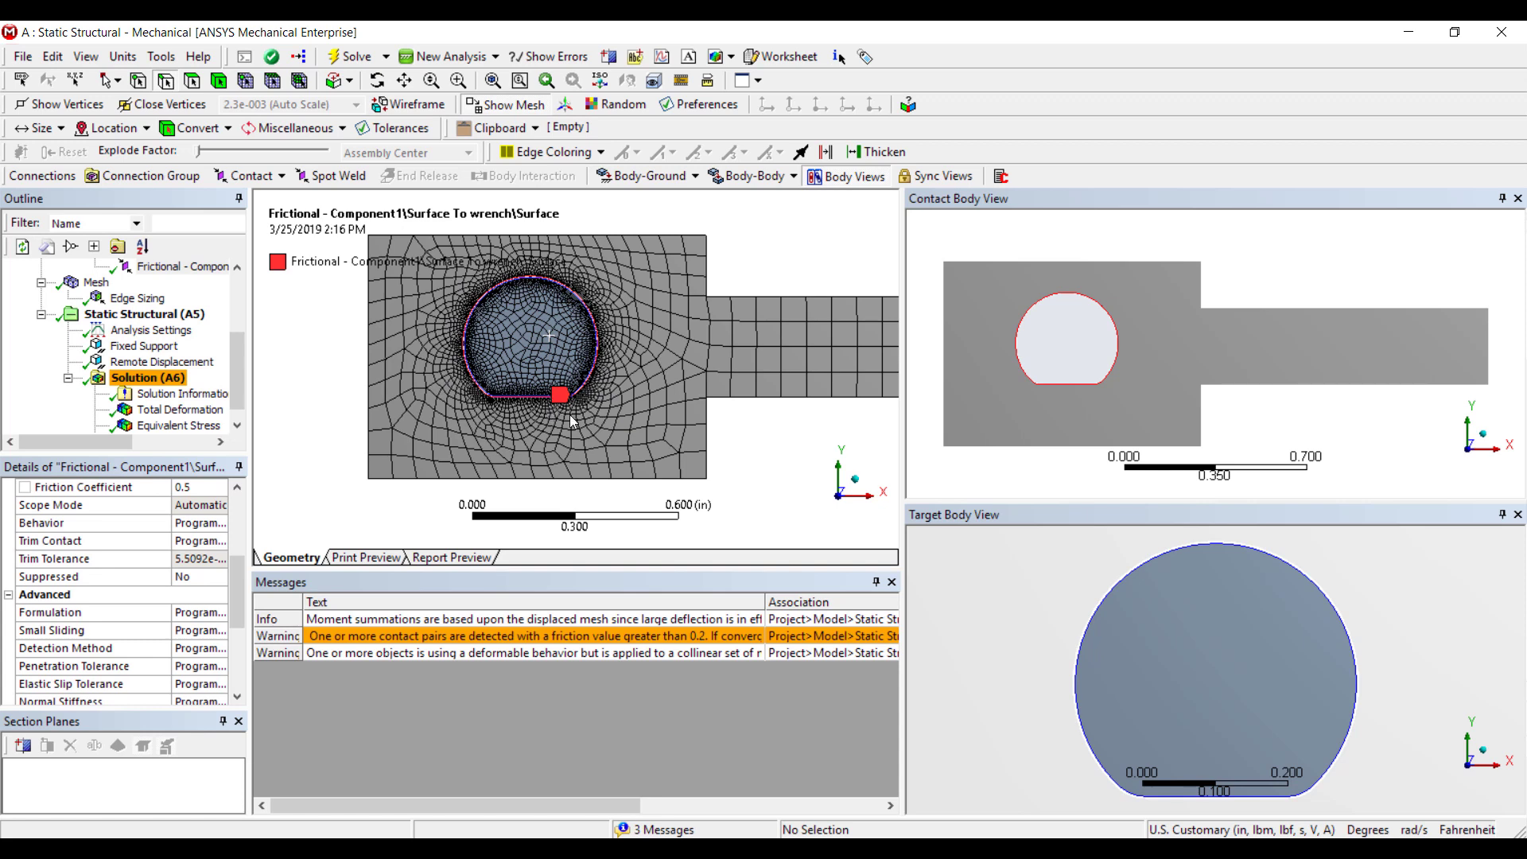